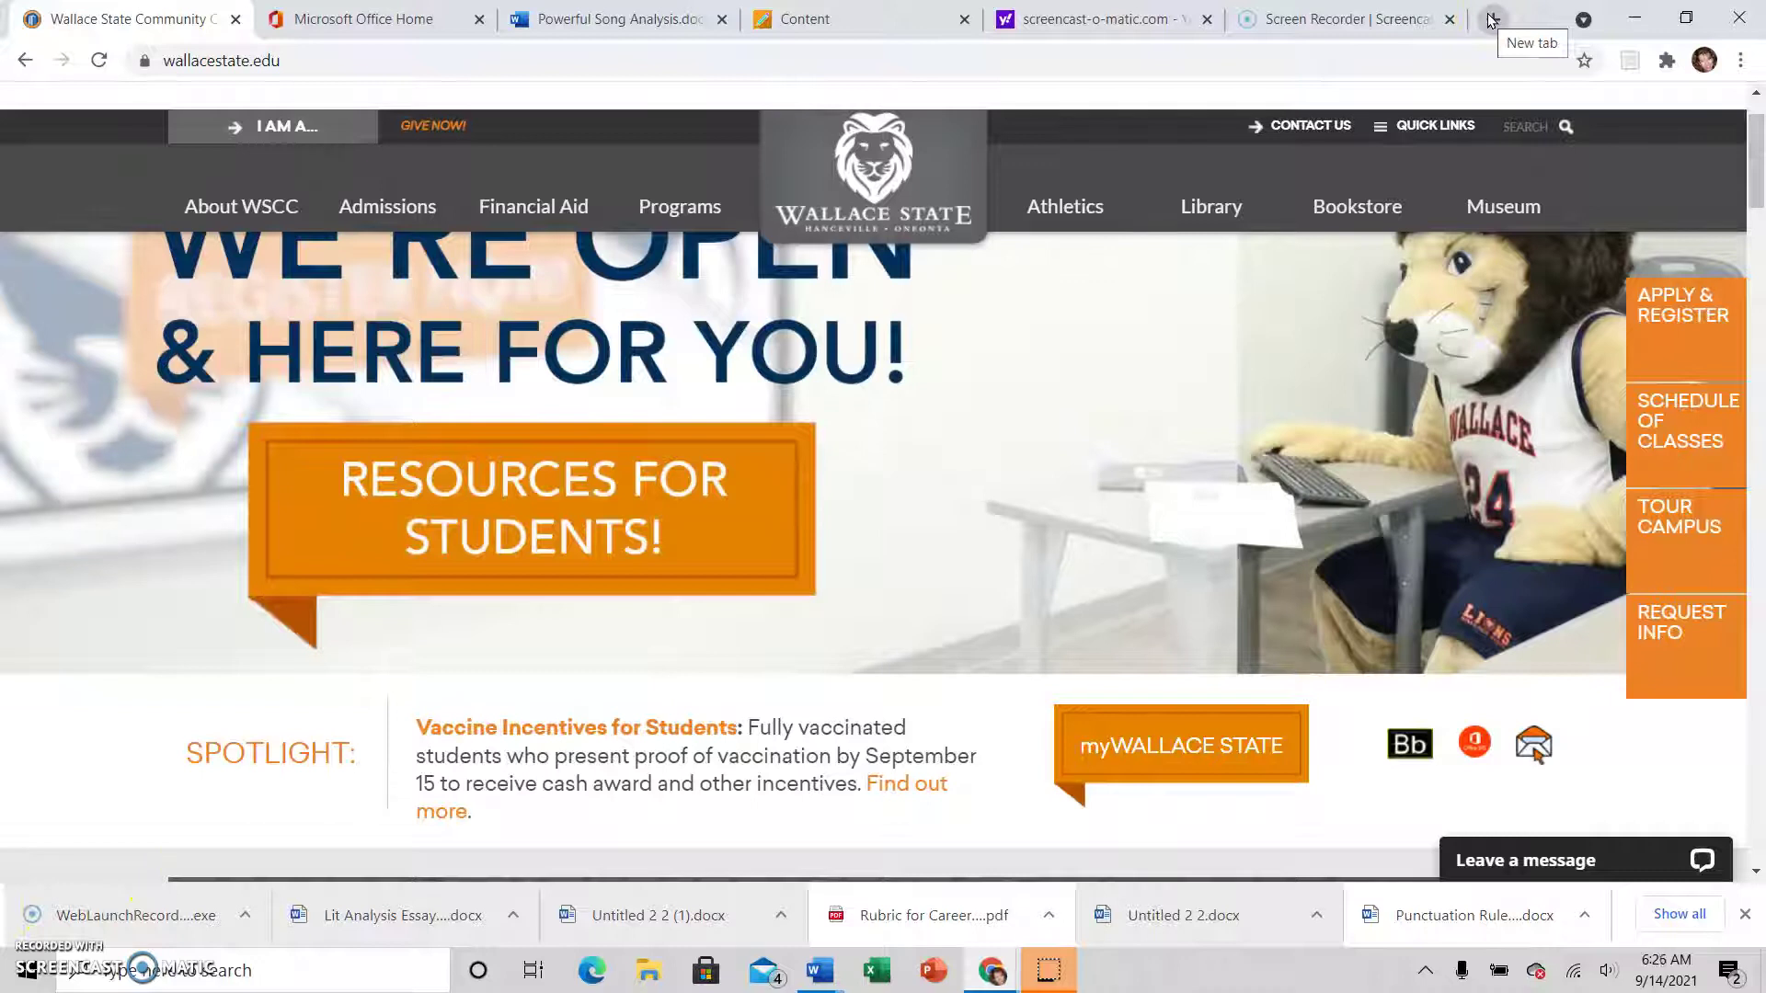
Open a new Chrome tab and load upswing.io
click(1490, 21)
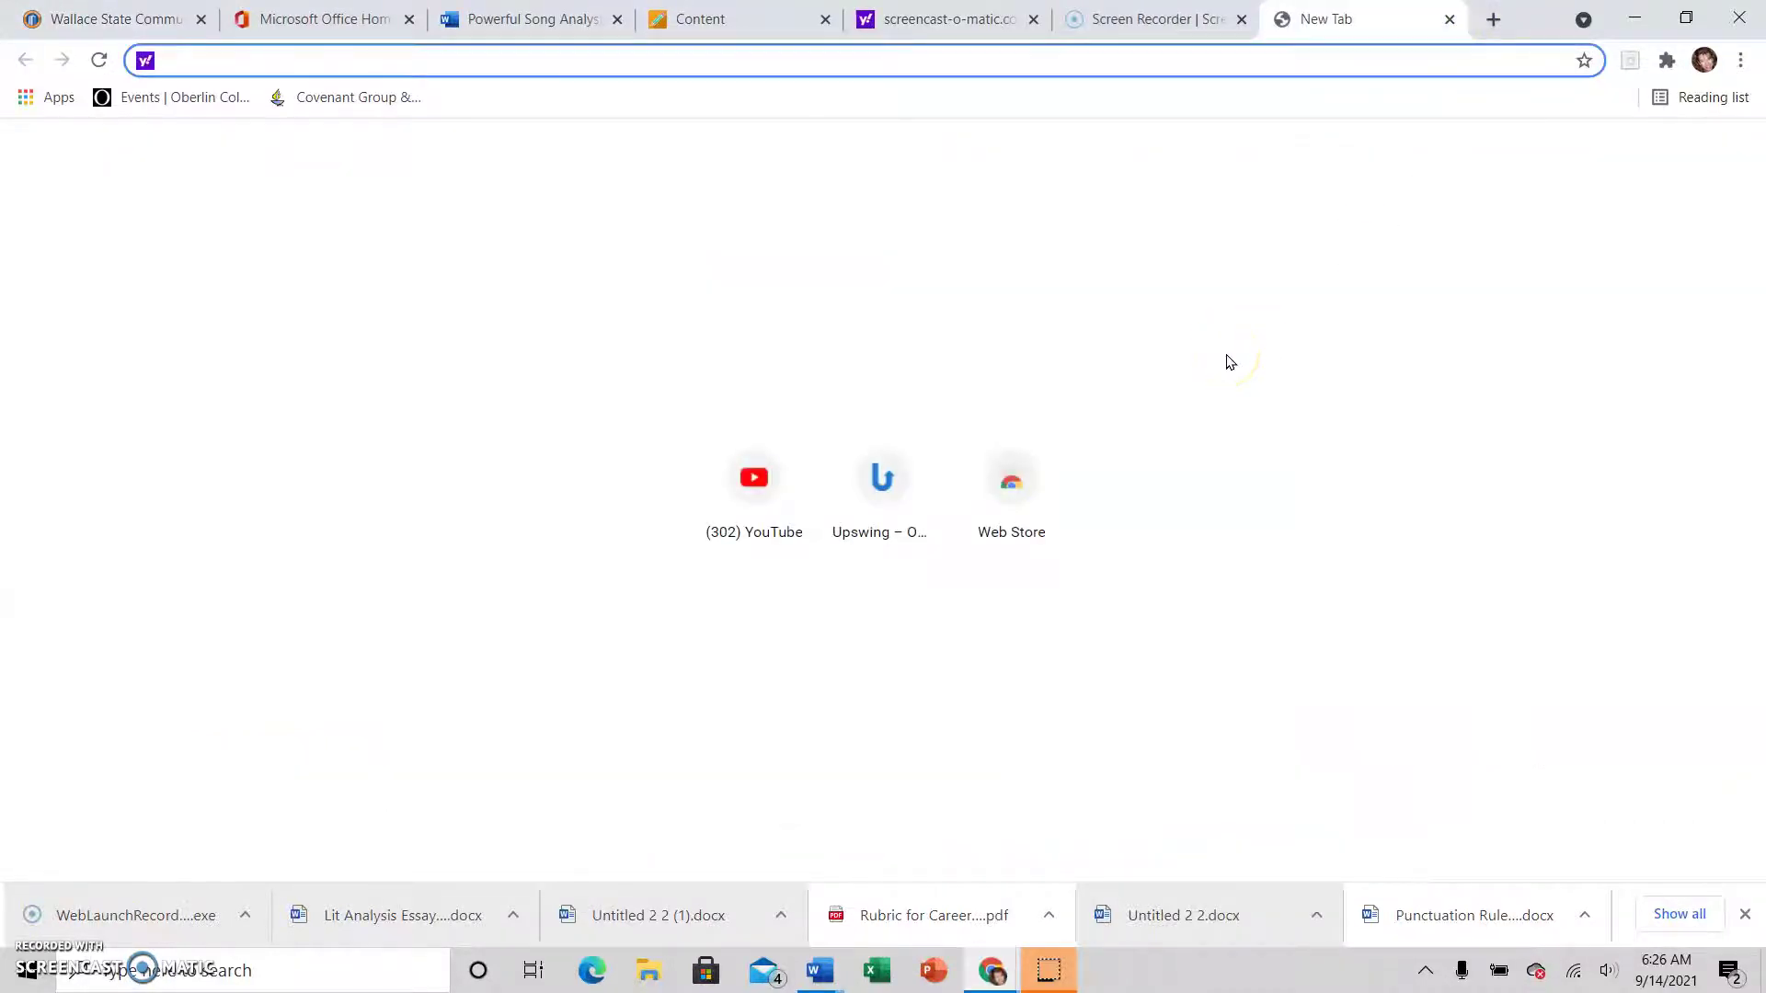
text(up)
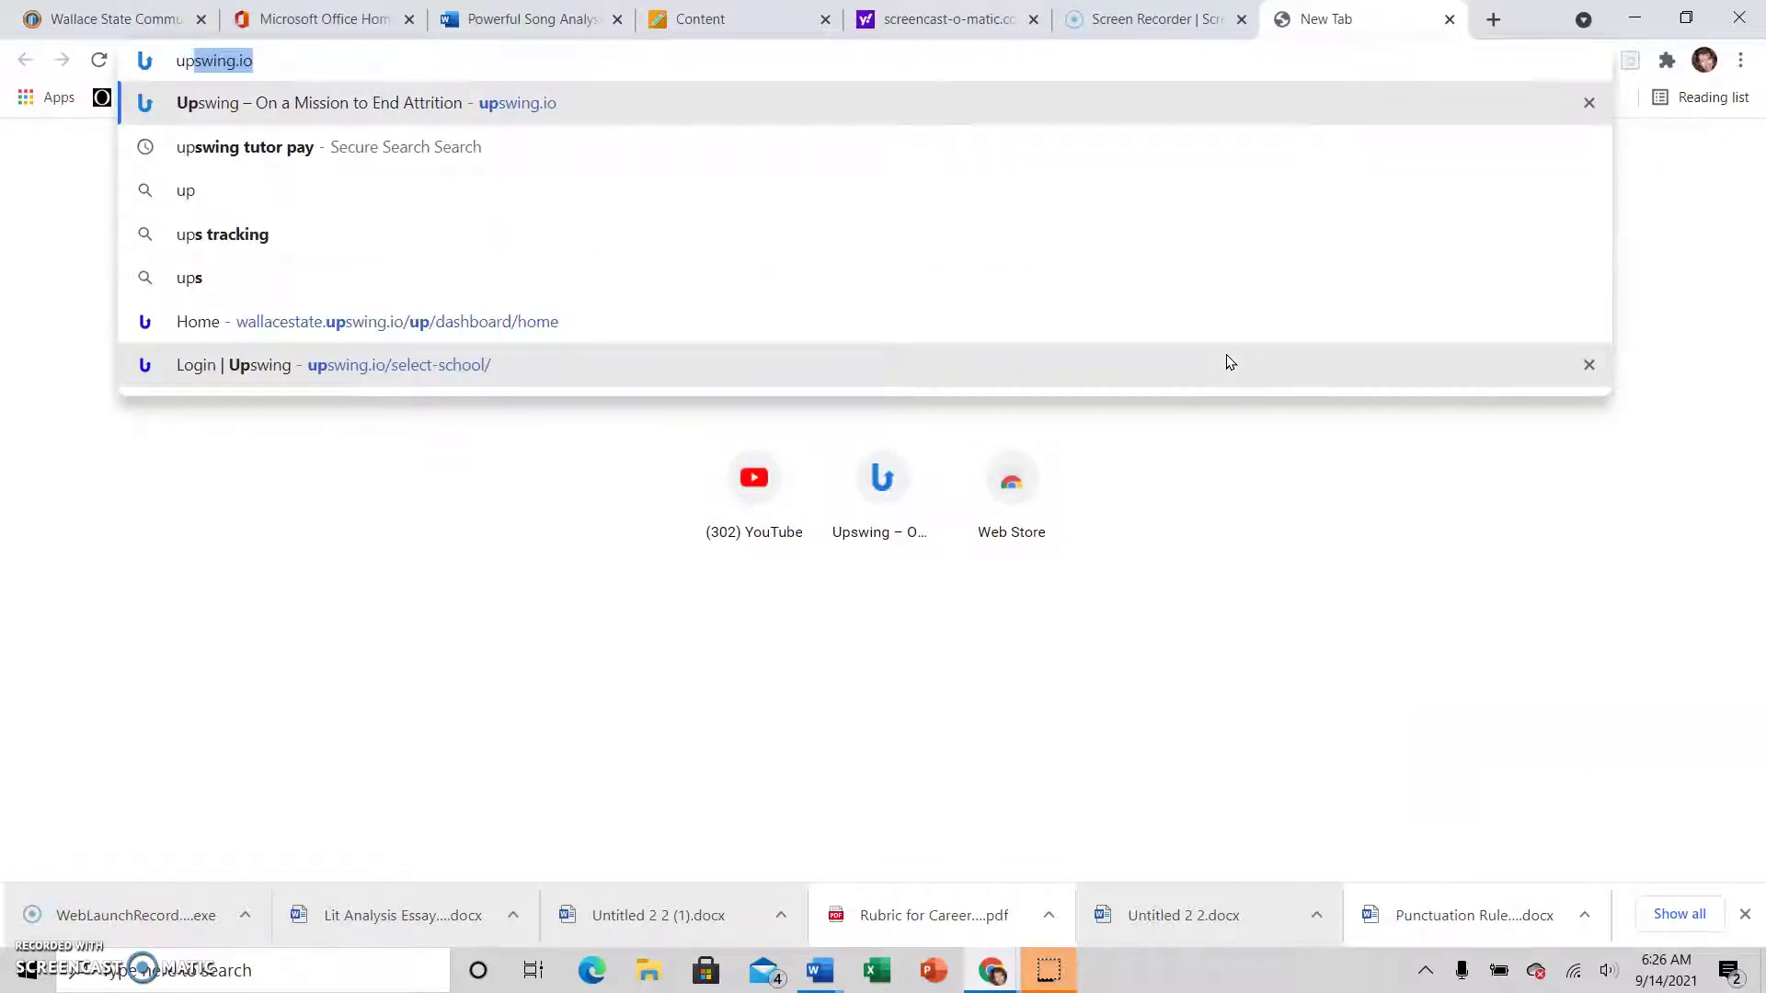
text(swing)
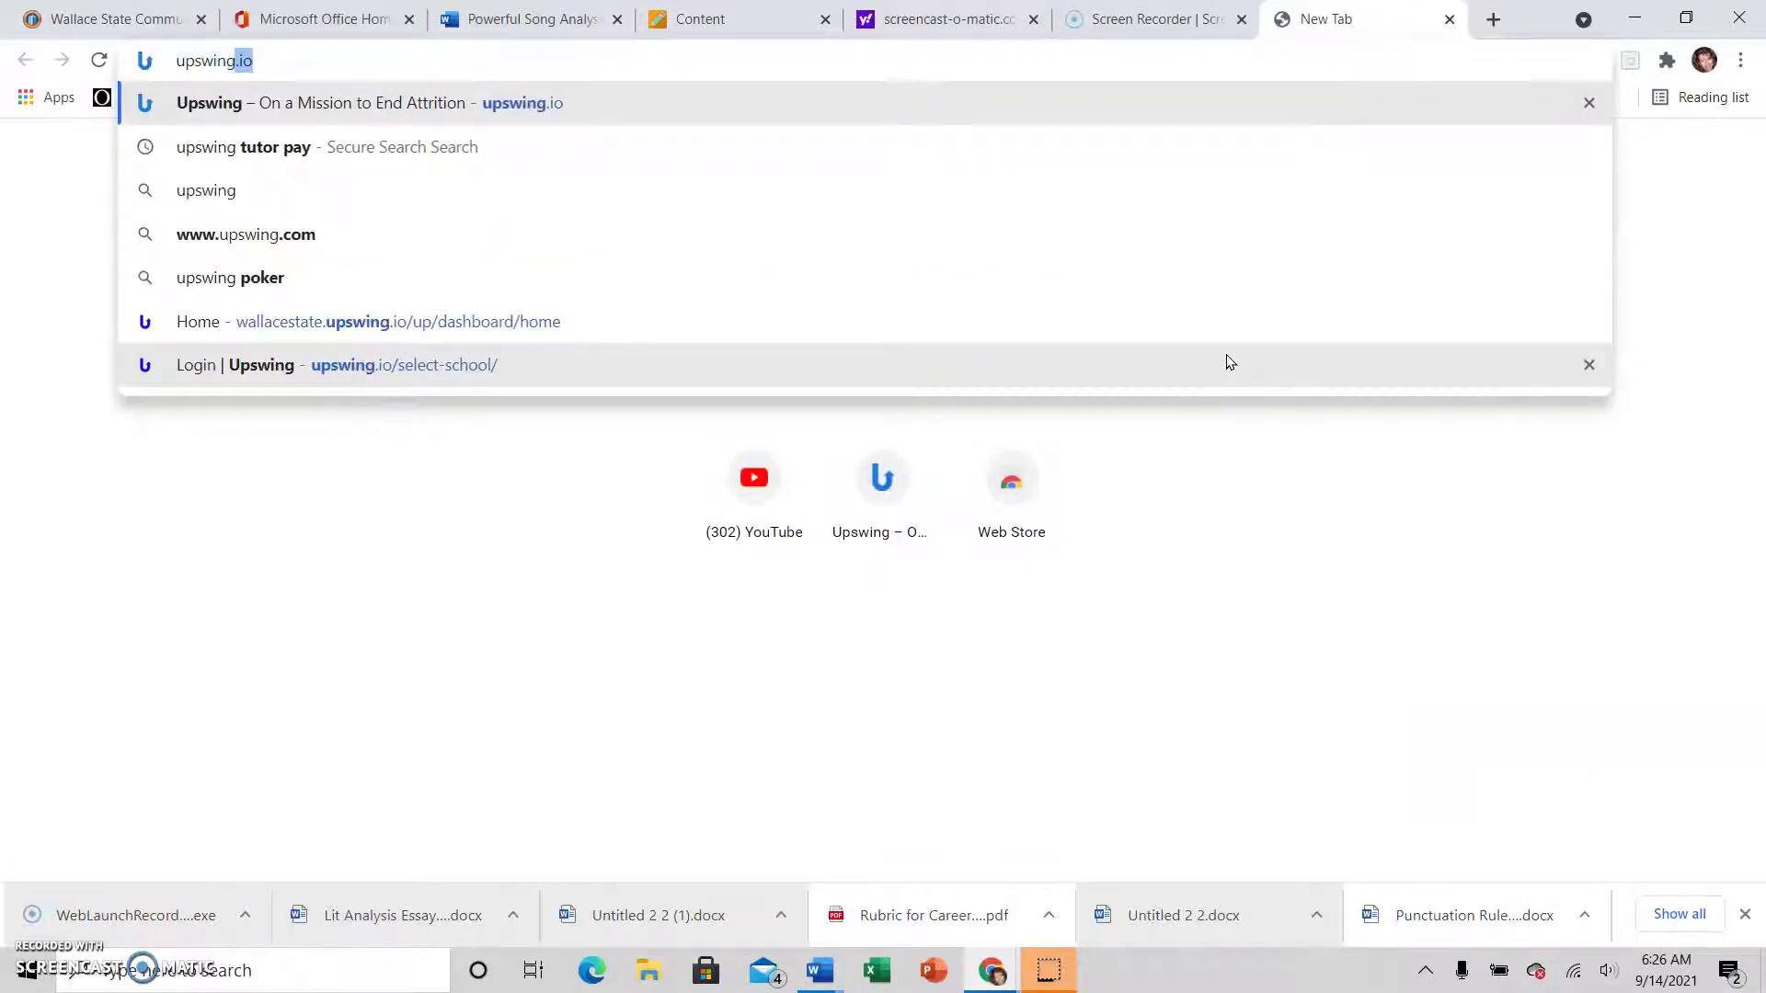
text(.io)
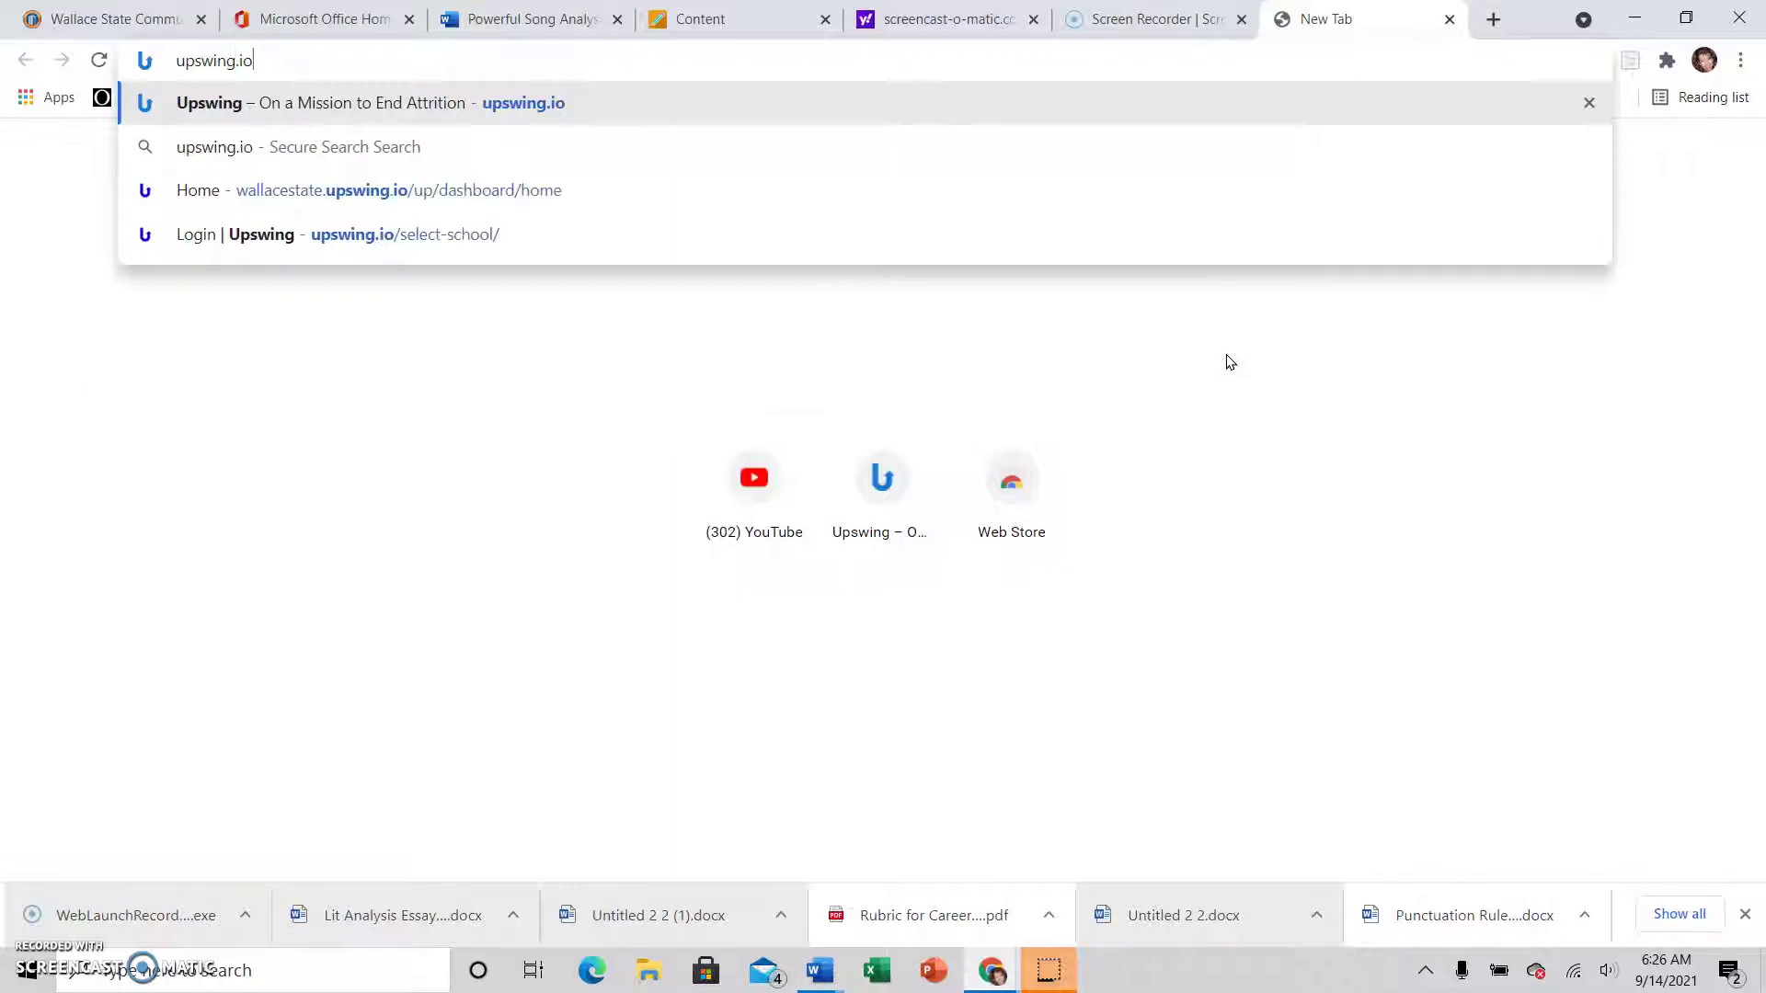
key(Return)
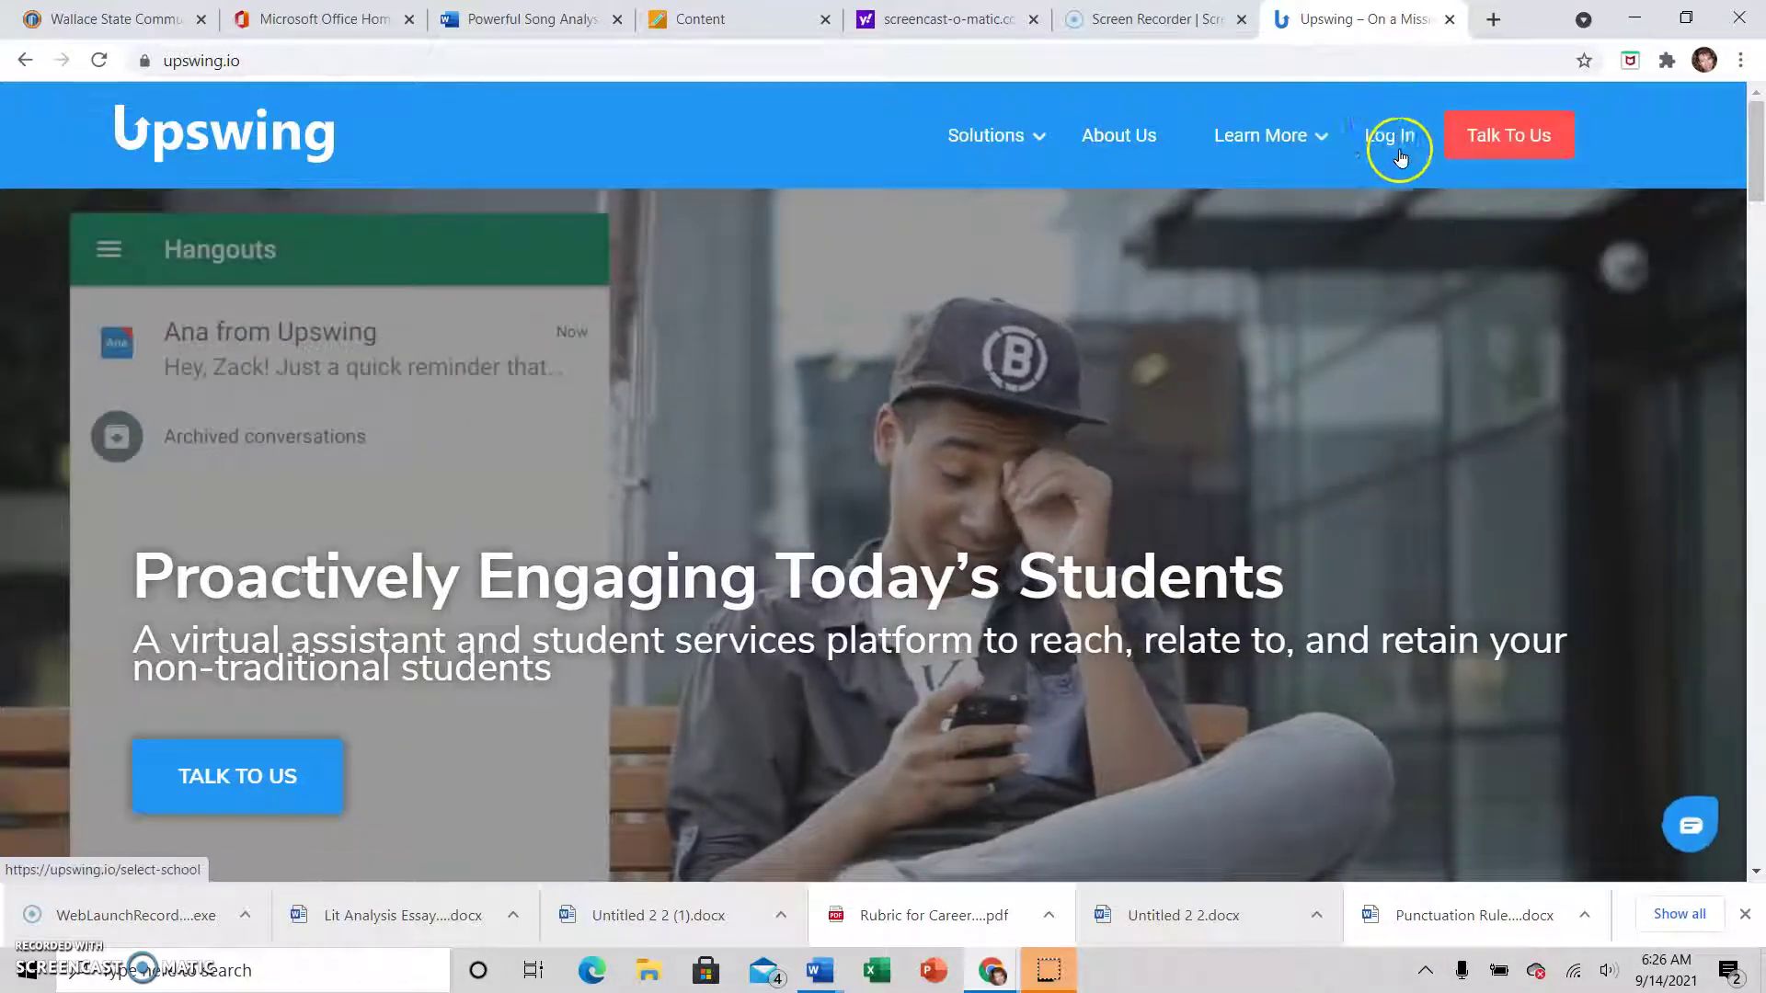
Log in to Upswing as a Wallace State Community College student with the saved username and password
click(1385, 138)
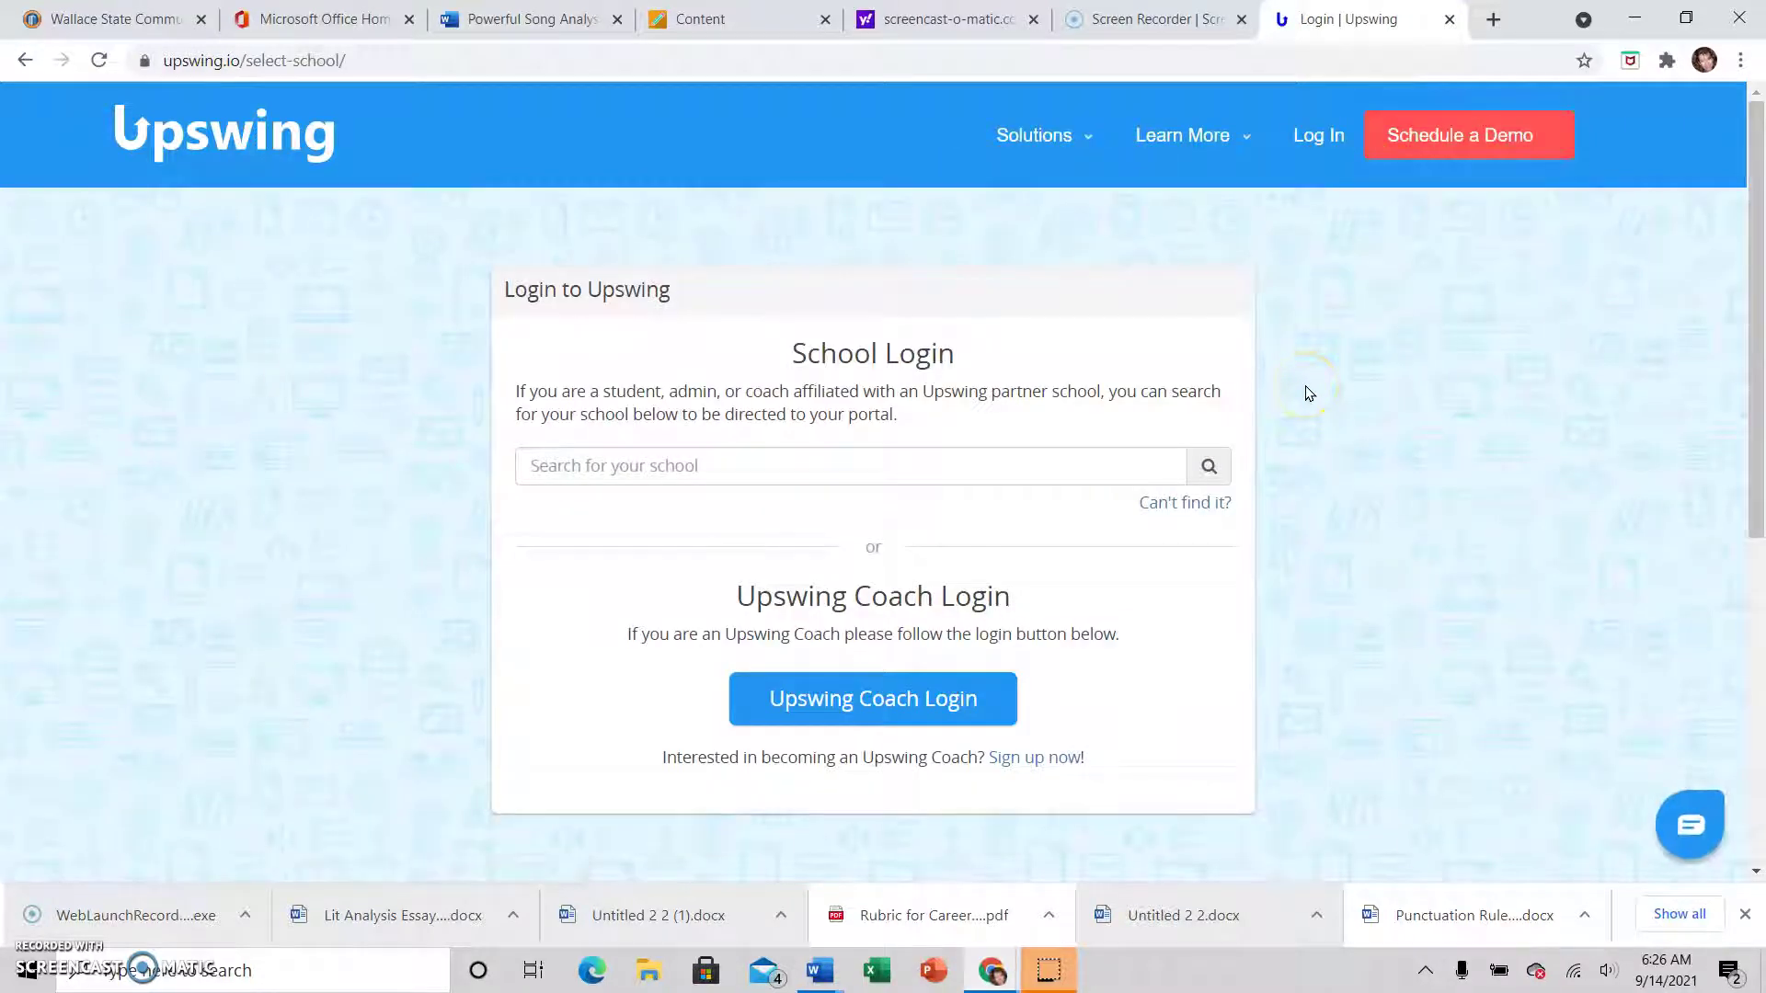
click(709, 462)
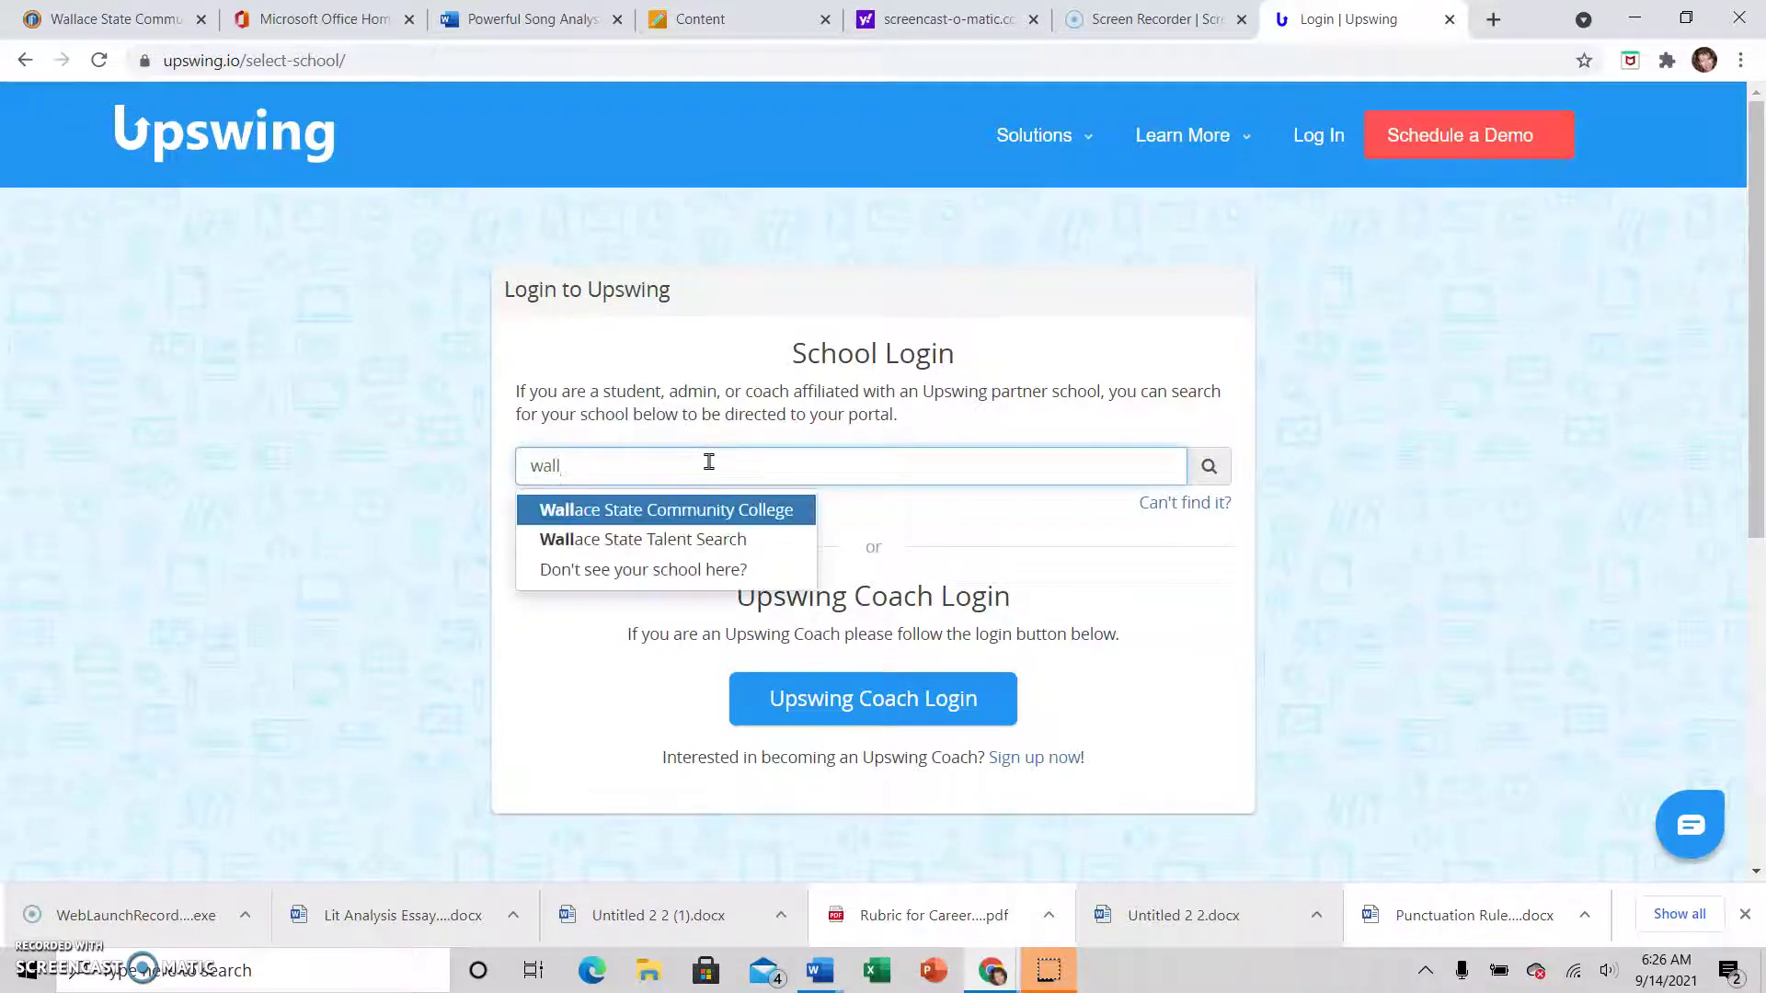
click(697, 510)
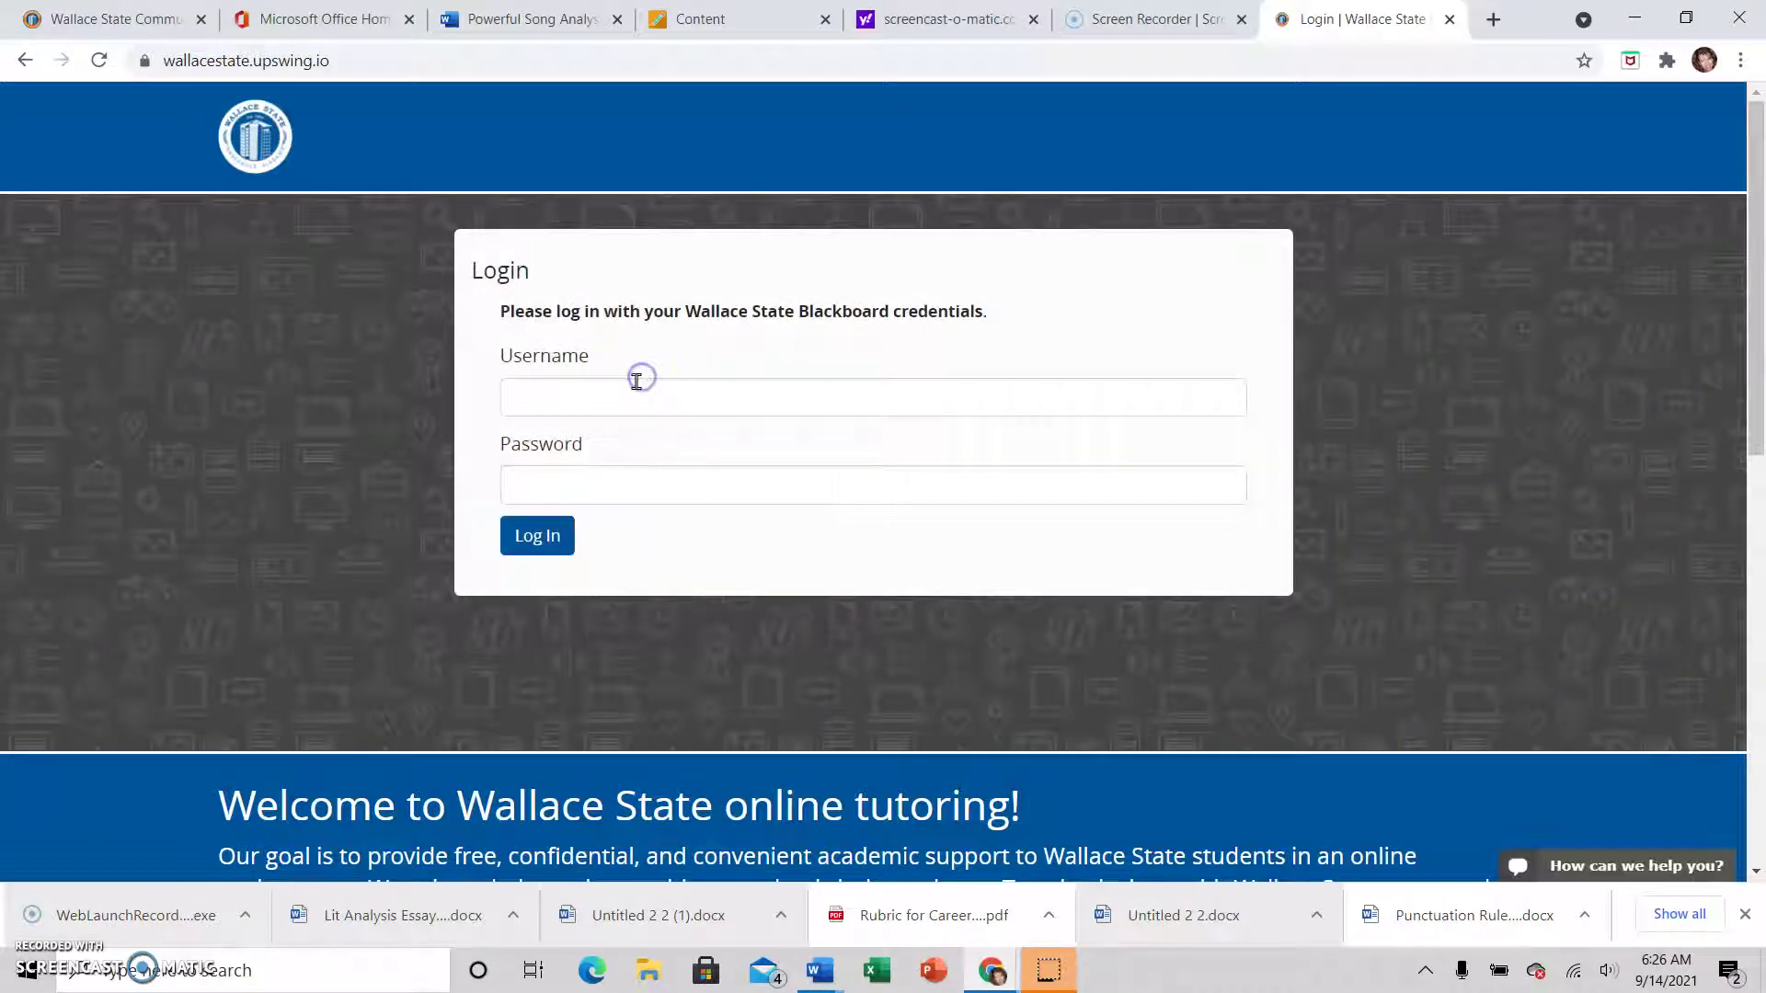
click(633, 393)
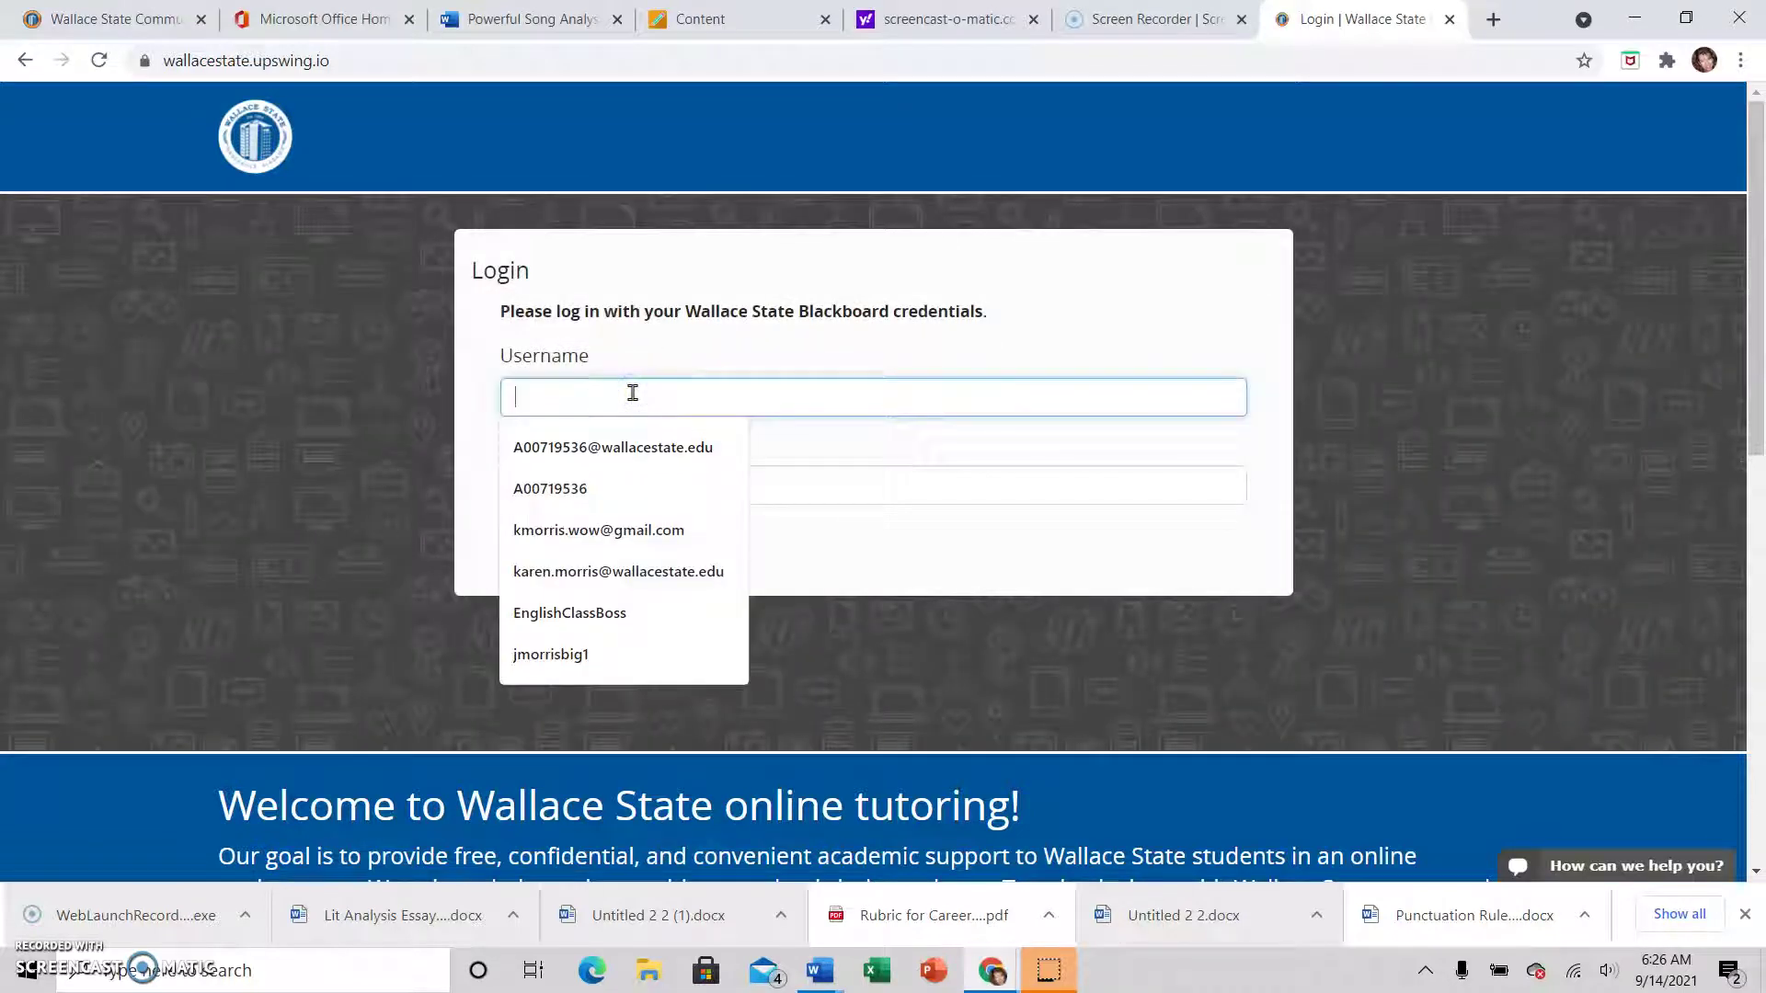
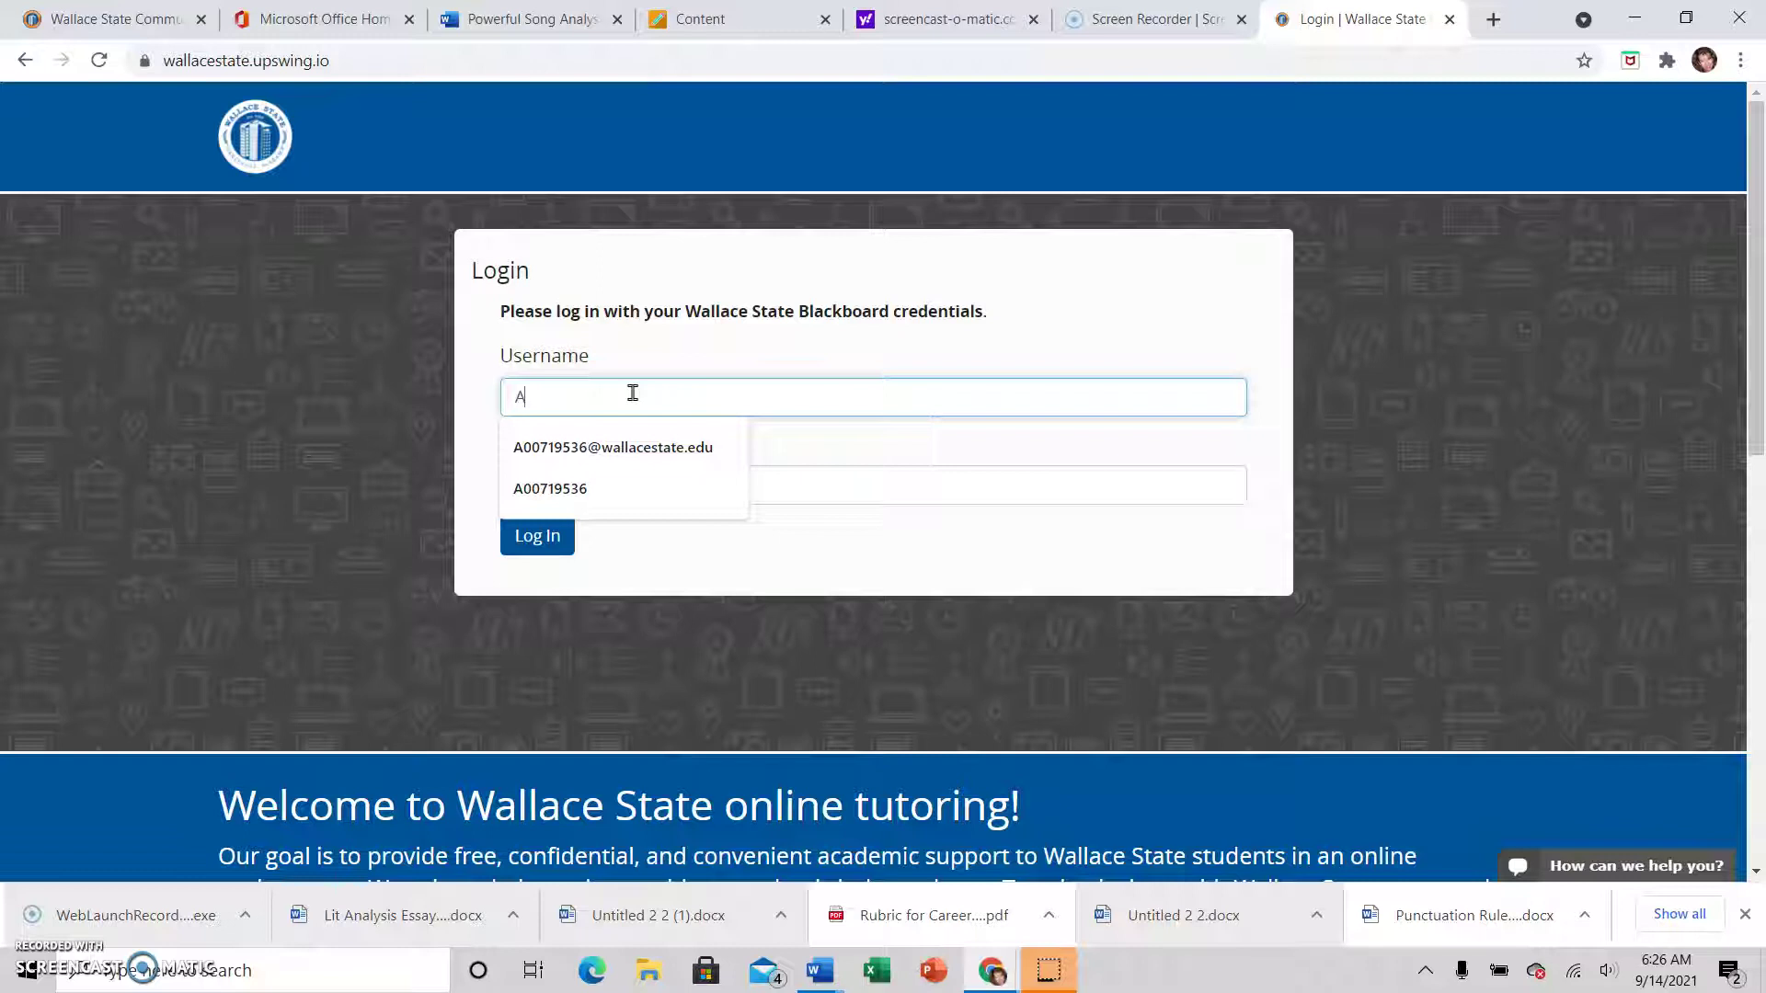
click(565, 488)
click(596, 473)
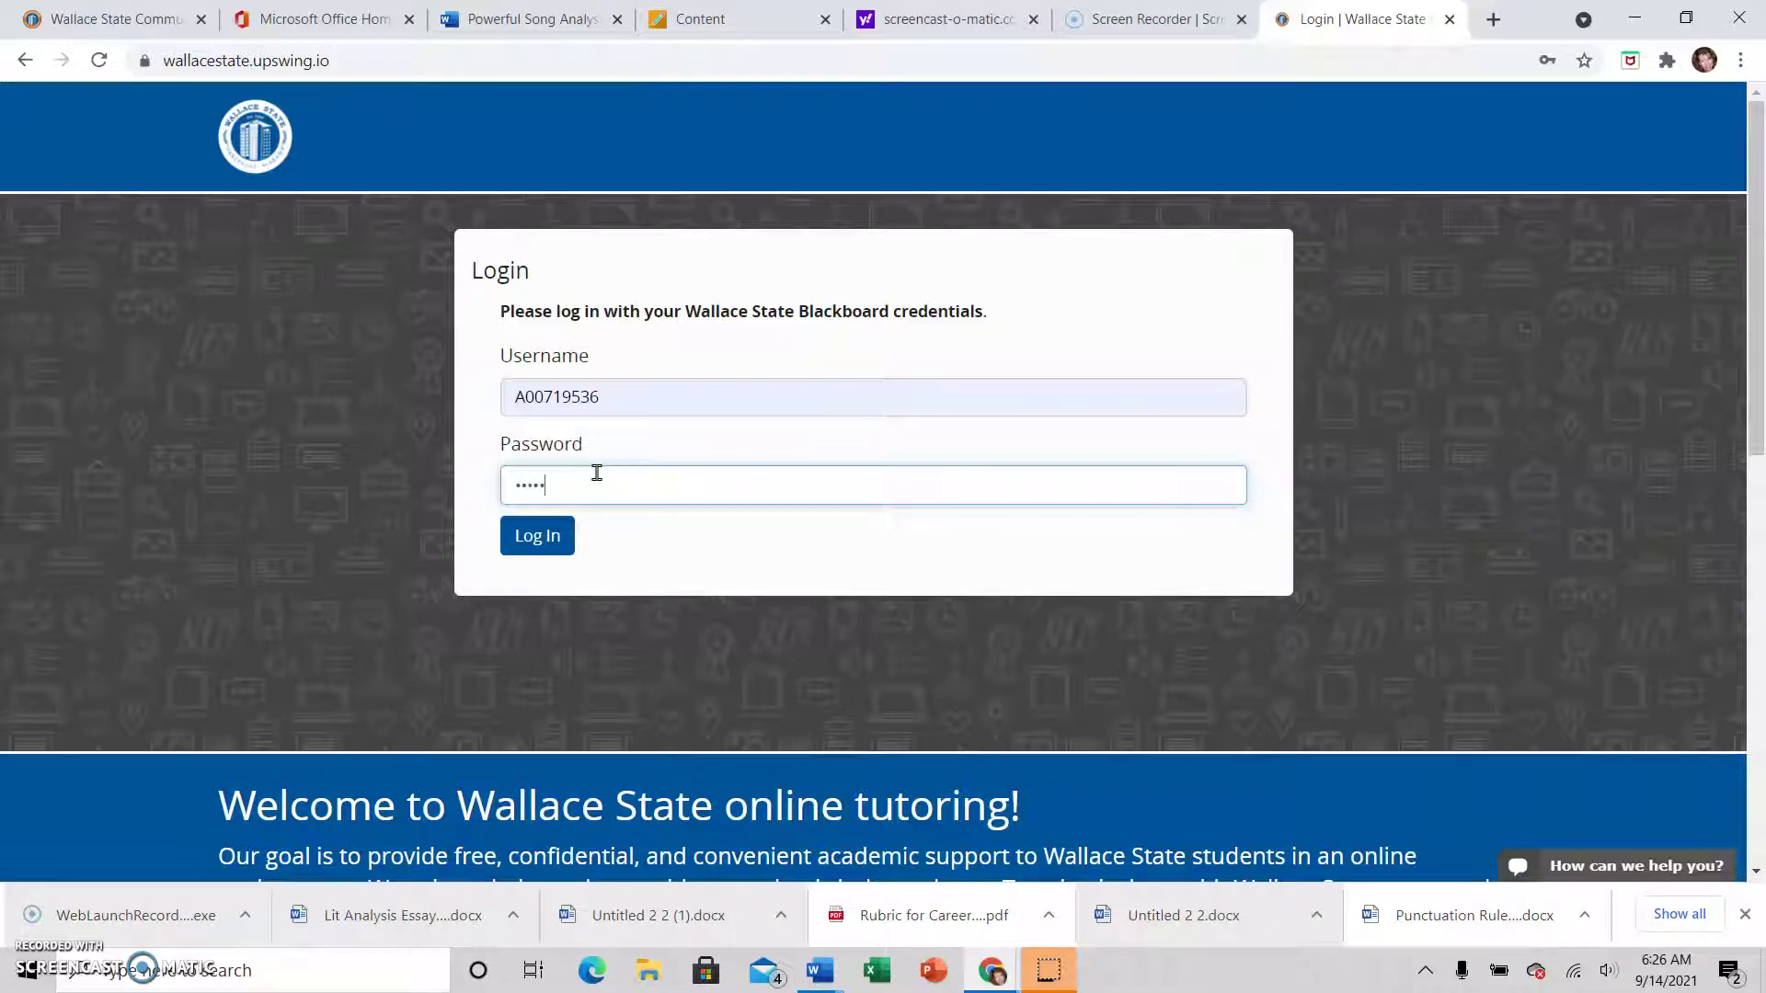
key(Return)
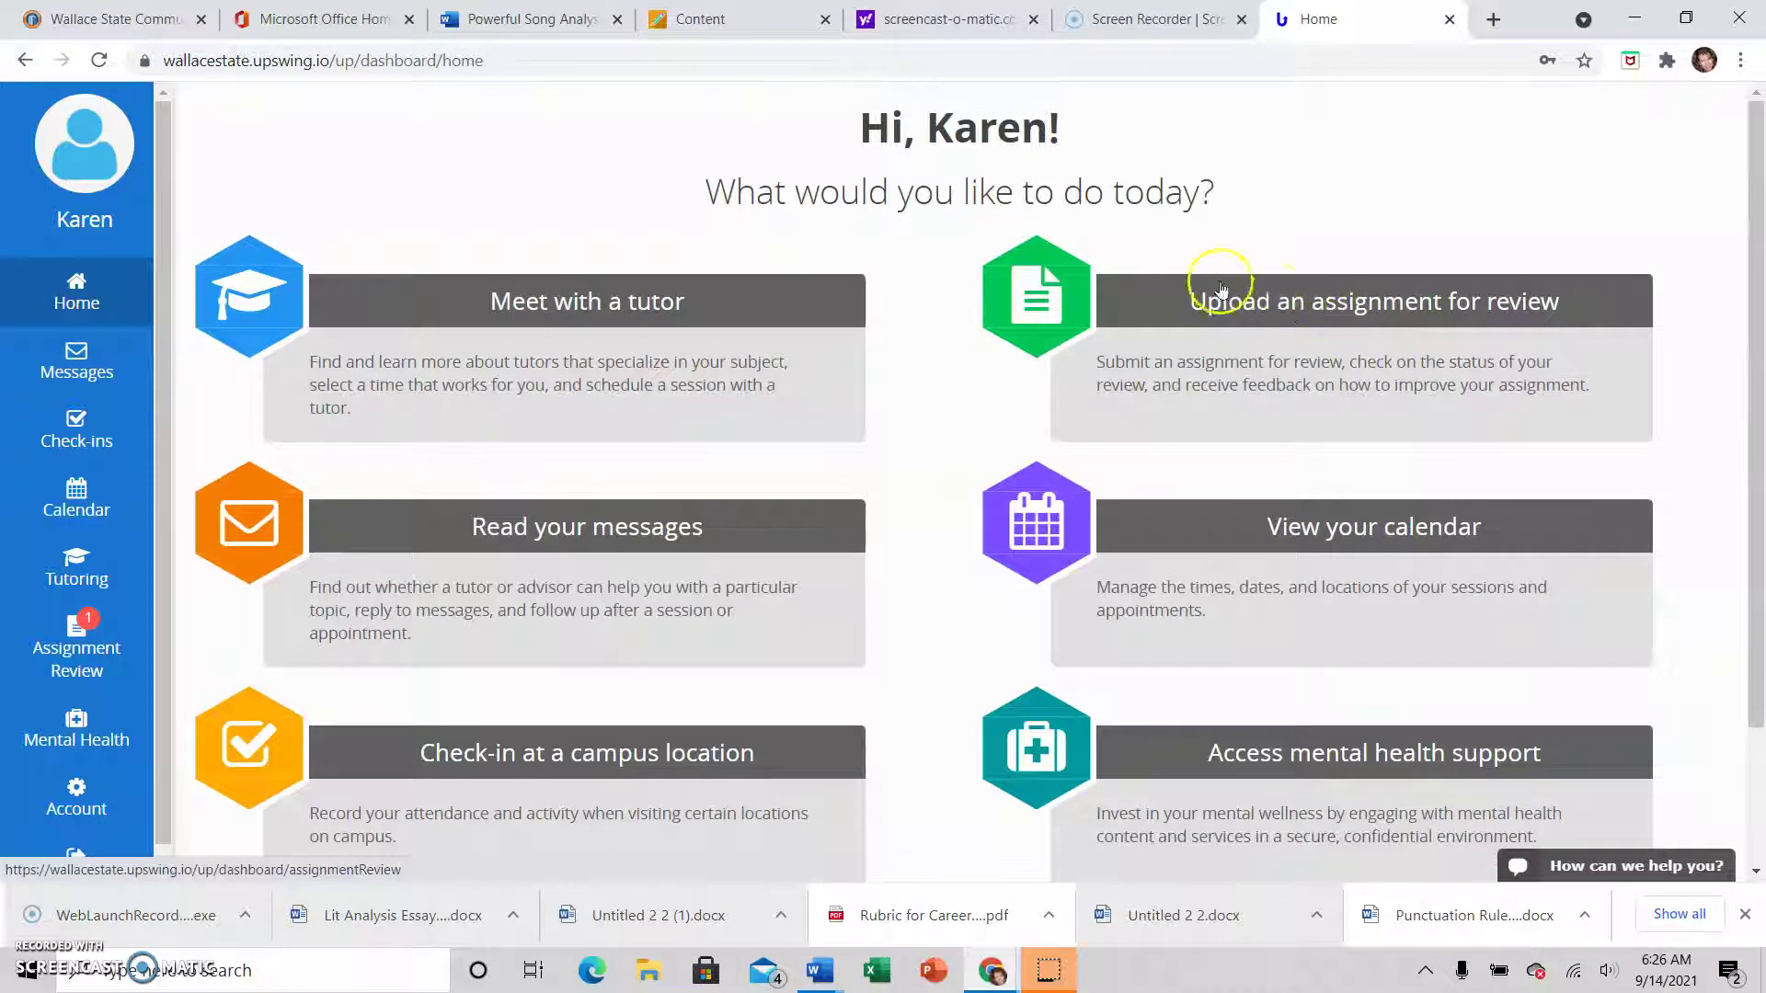
Open Assignment Review and view the details of the Career Comparison of Lawyer and Nurse submission
click(76, 651)
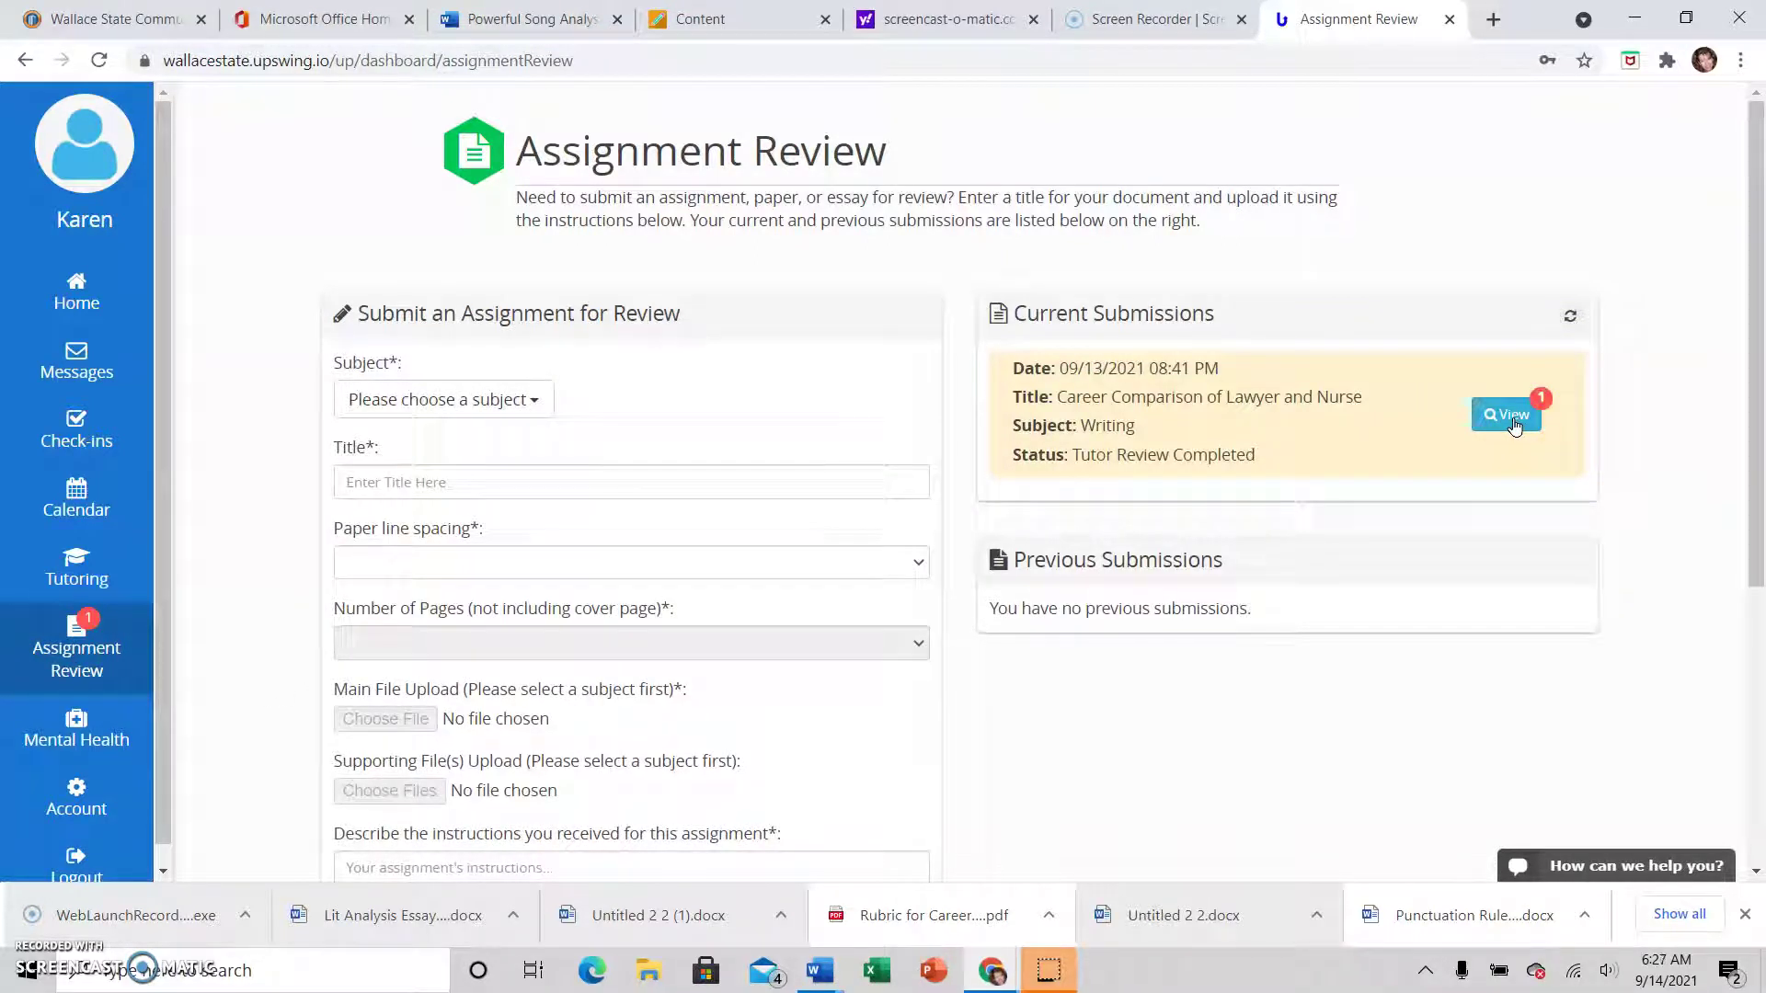
click(1121, 430)
click(1498, 417)
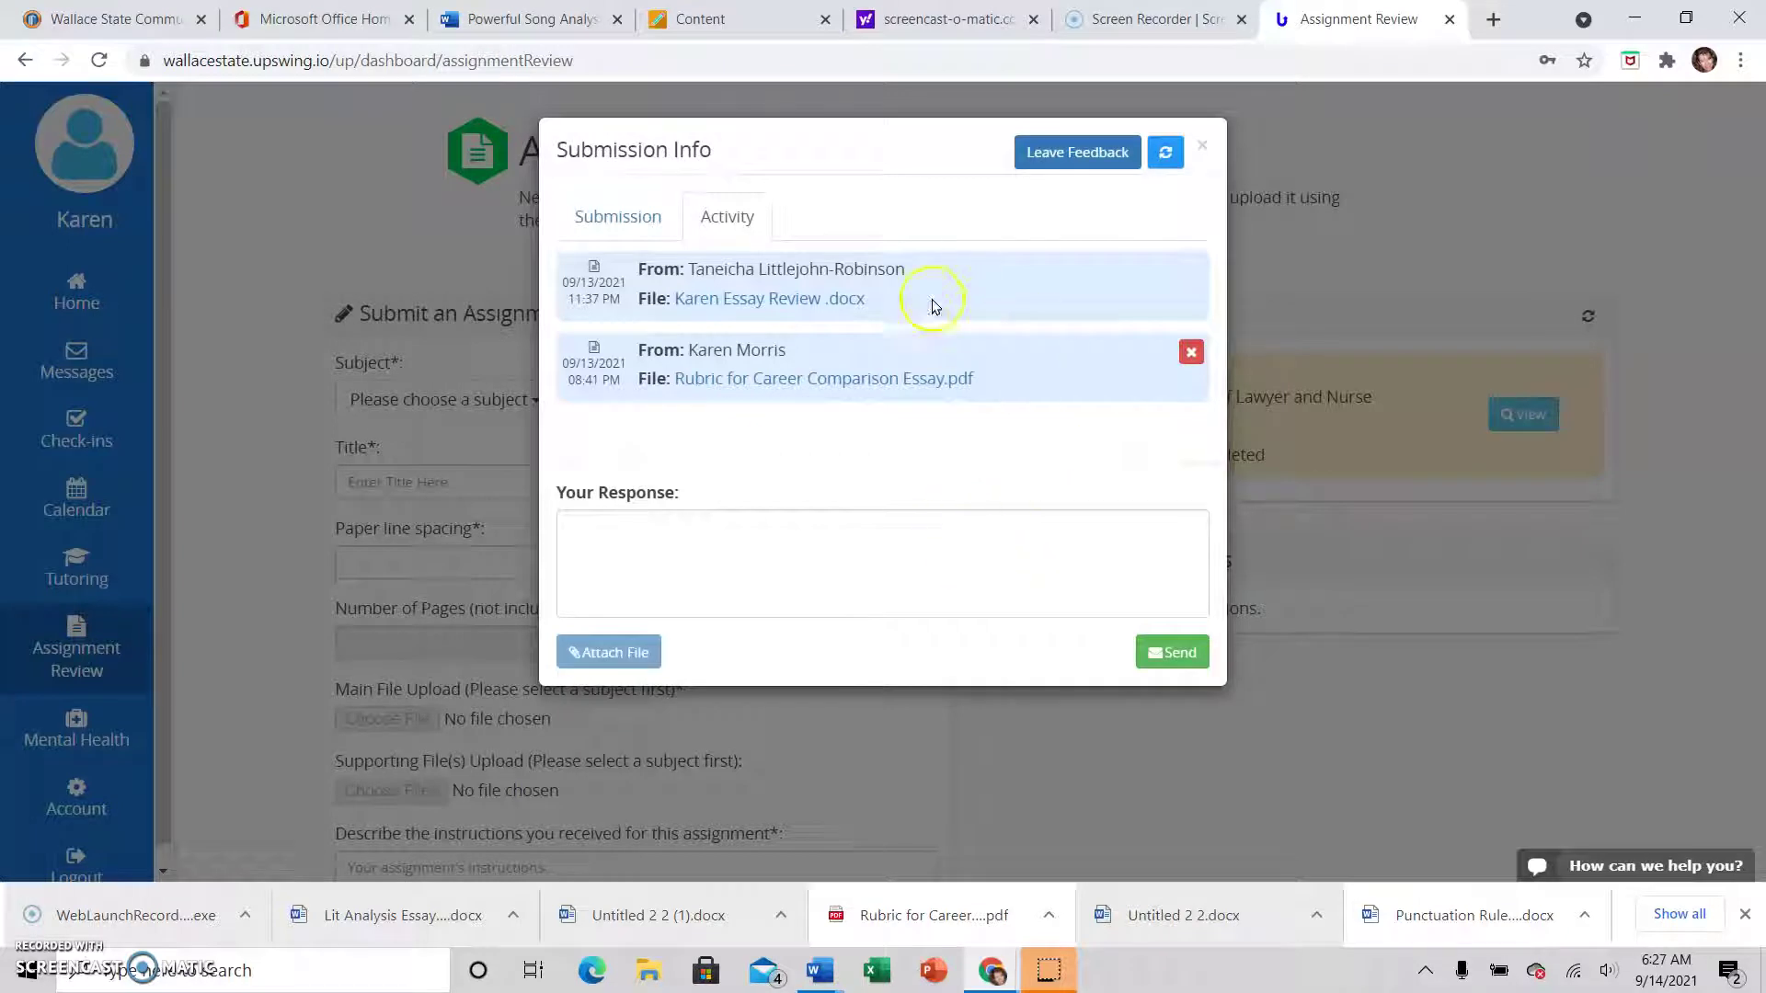
Download the tutor's reviewed essay .docx and open it in Word
click(789, 302)
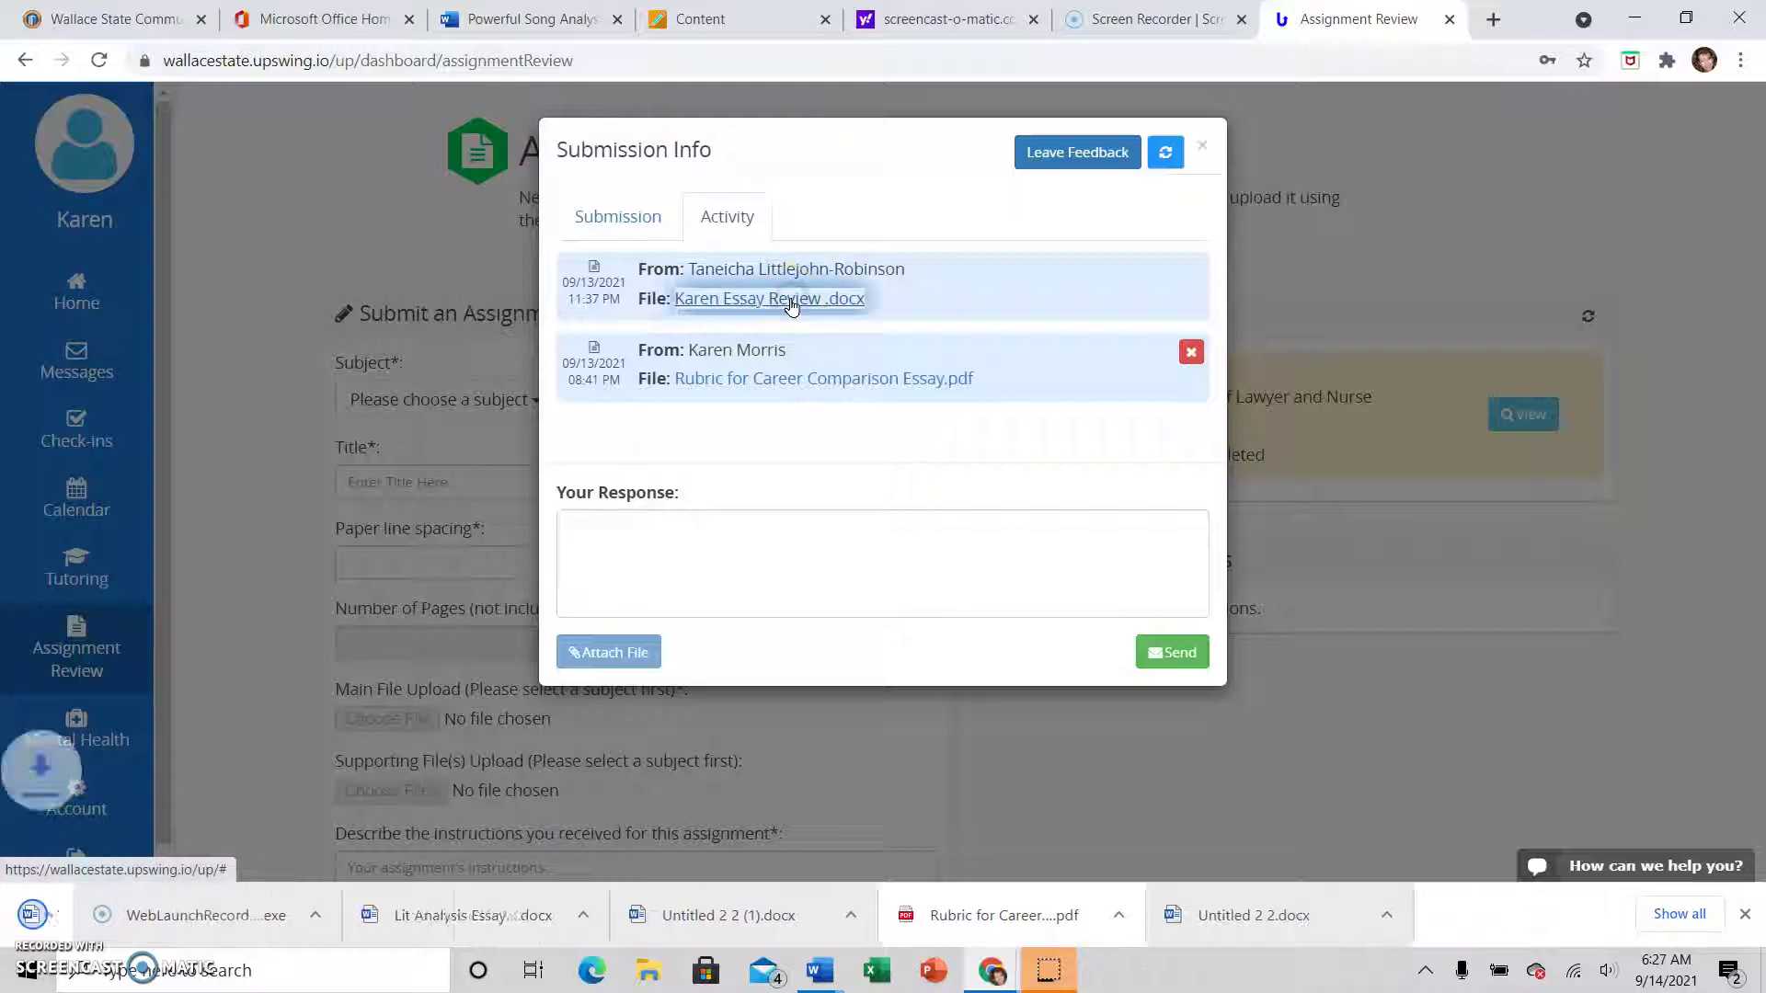
click(87, 917)
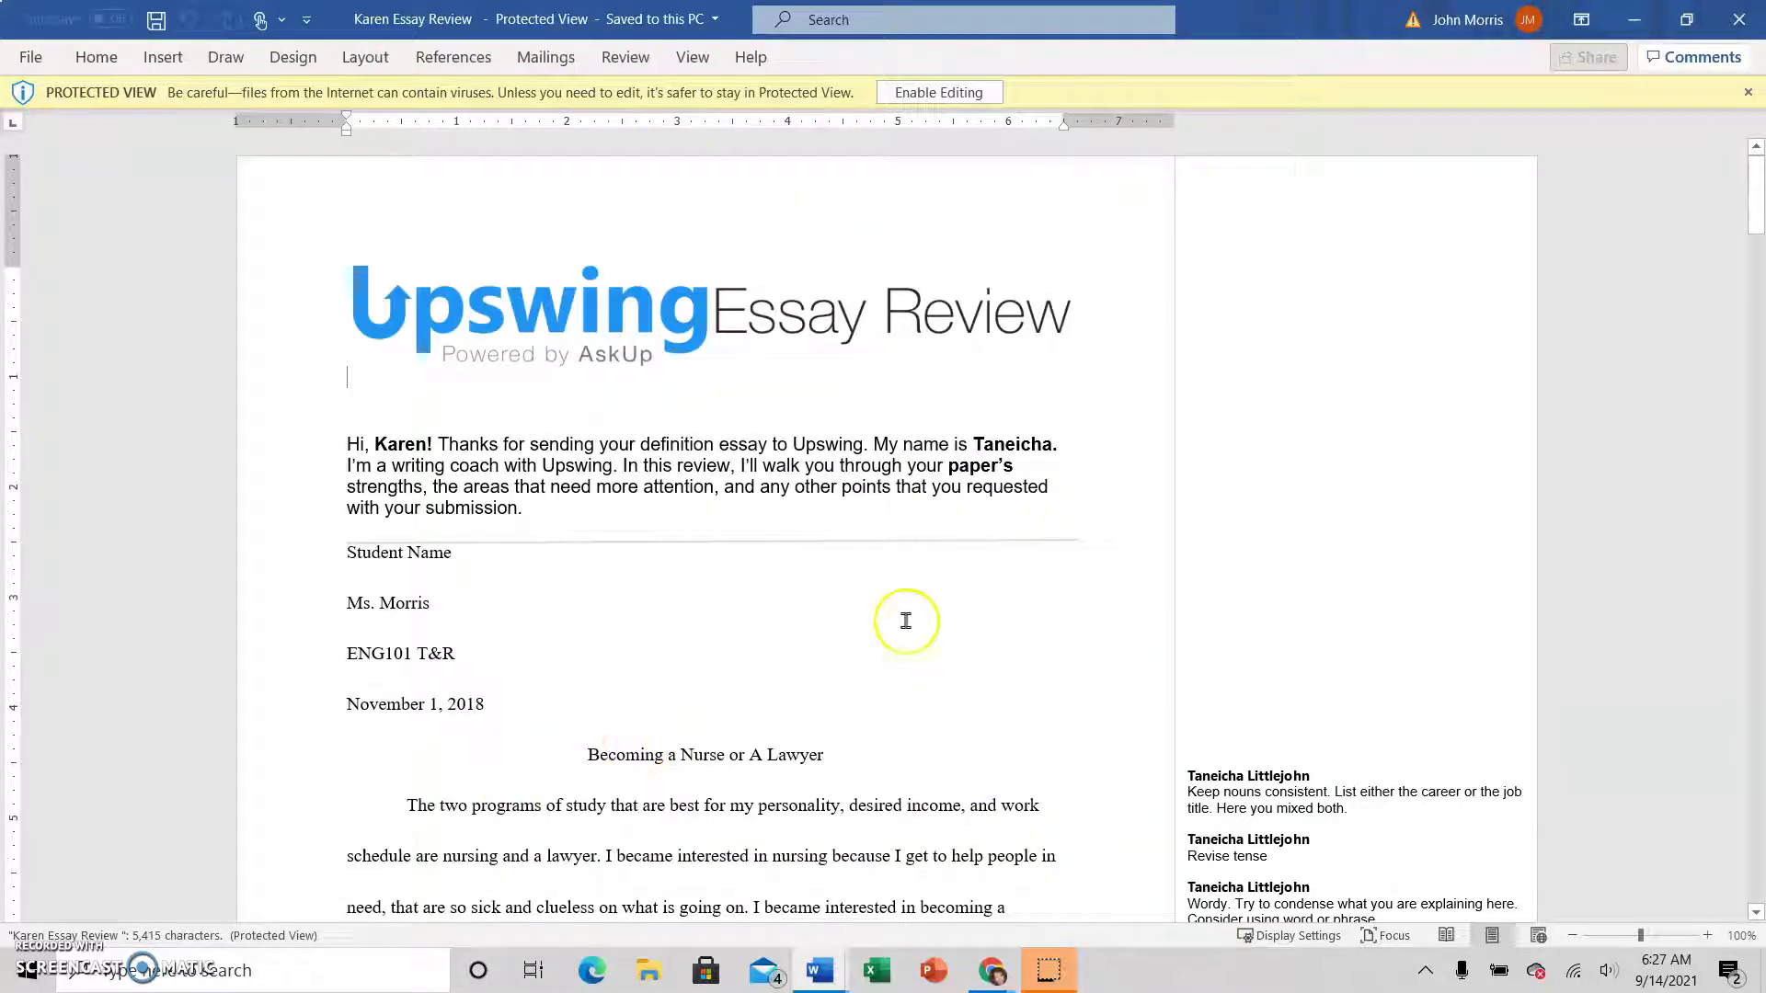
scroll(1090, 626, down, 5)
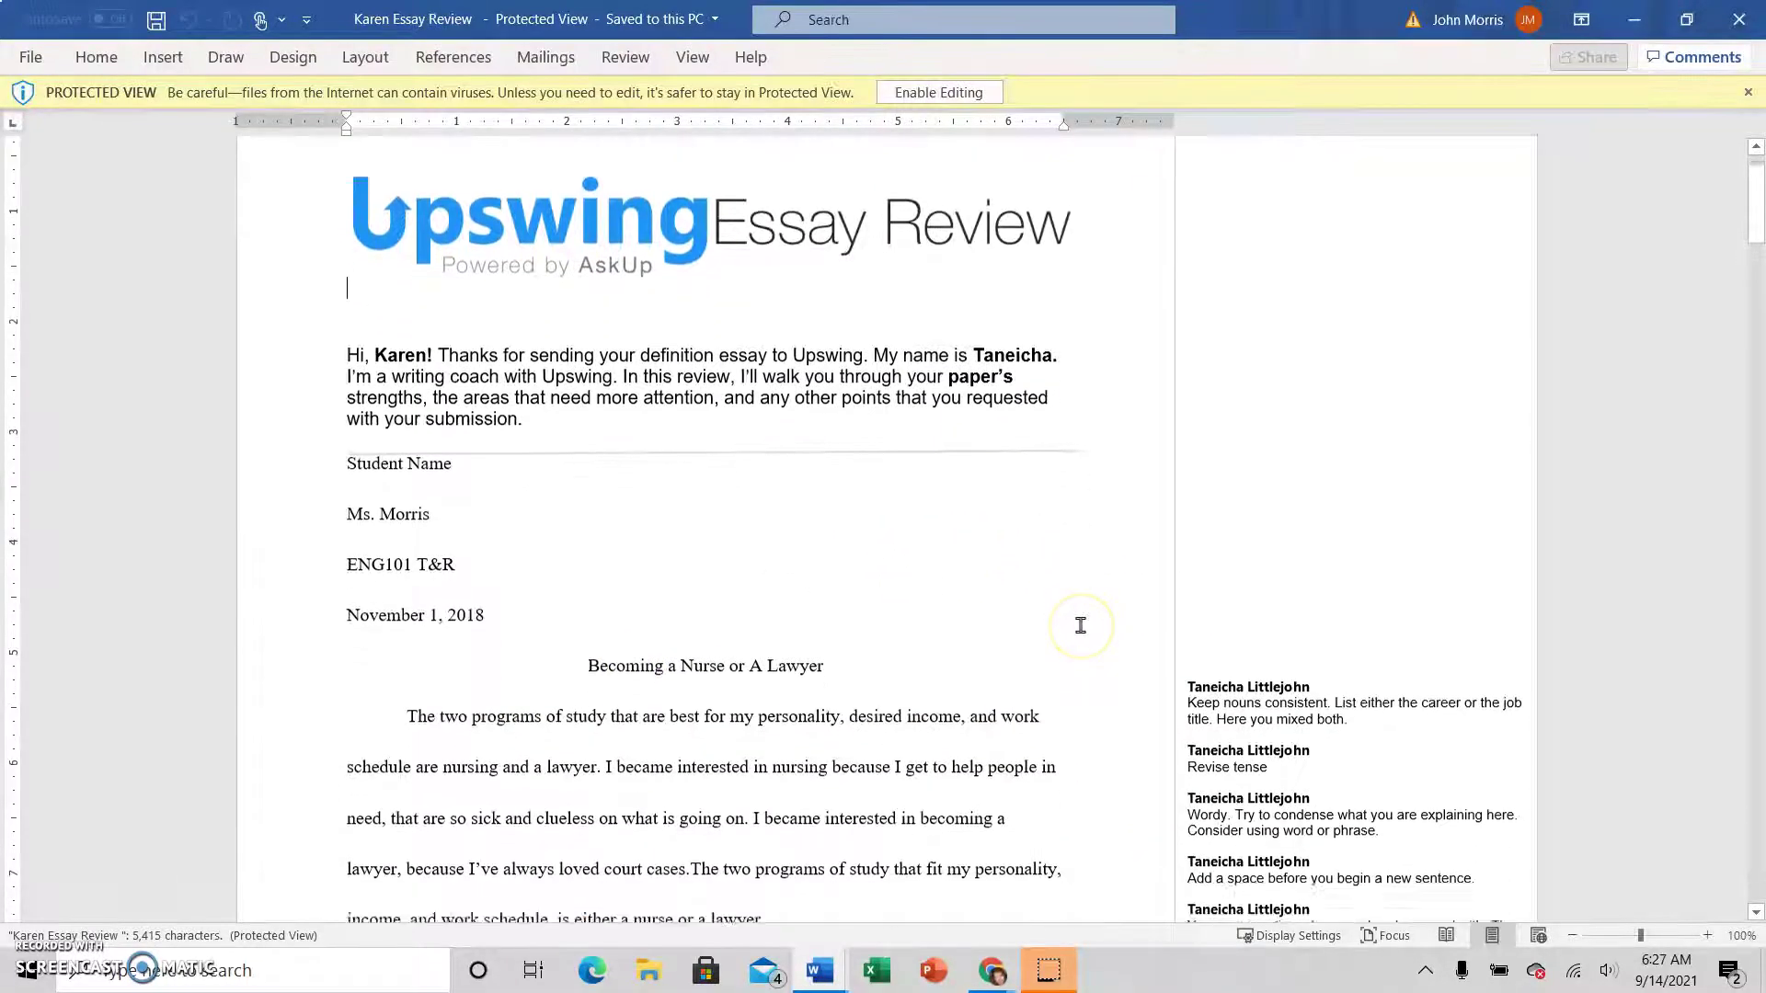
Read through the essay and the tutor's margin comments, then return to the top
scroll(1081, 625, down, 7)
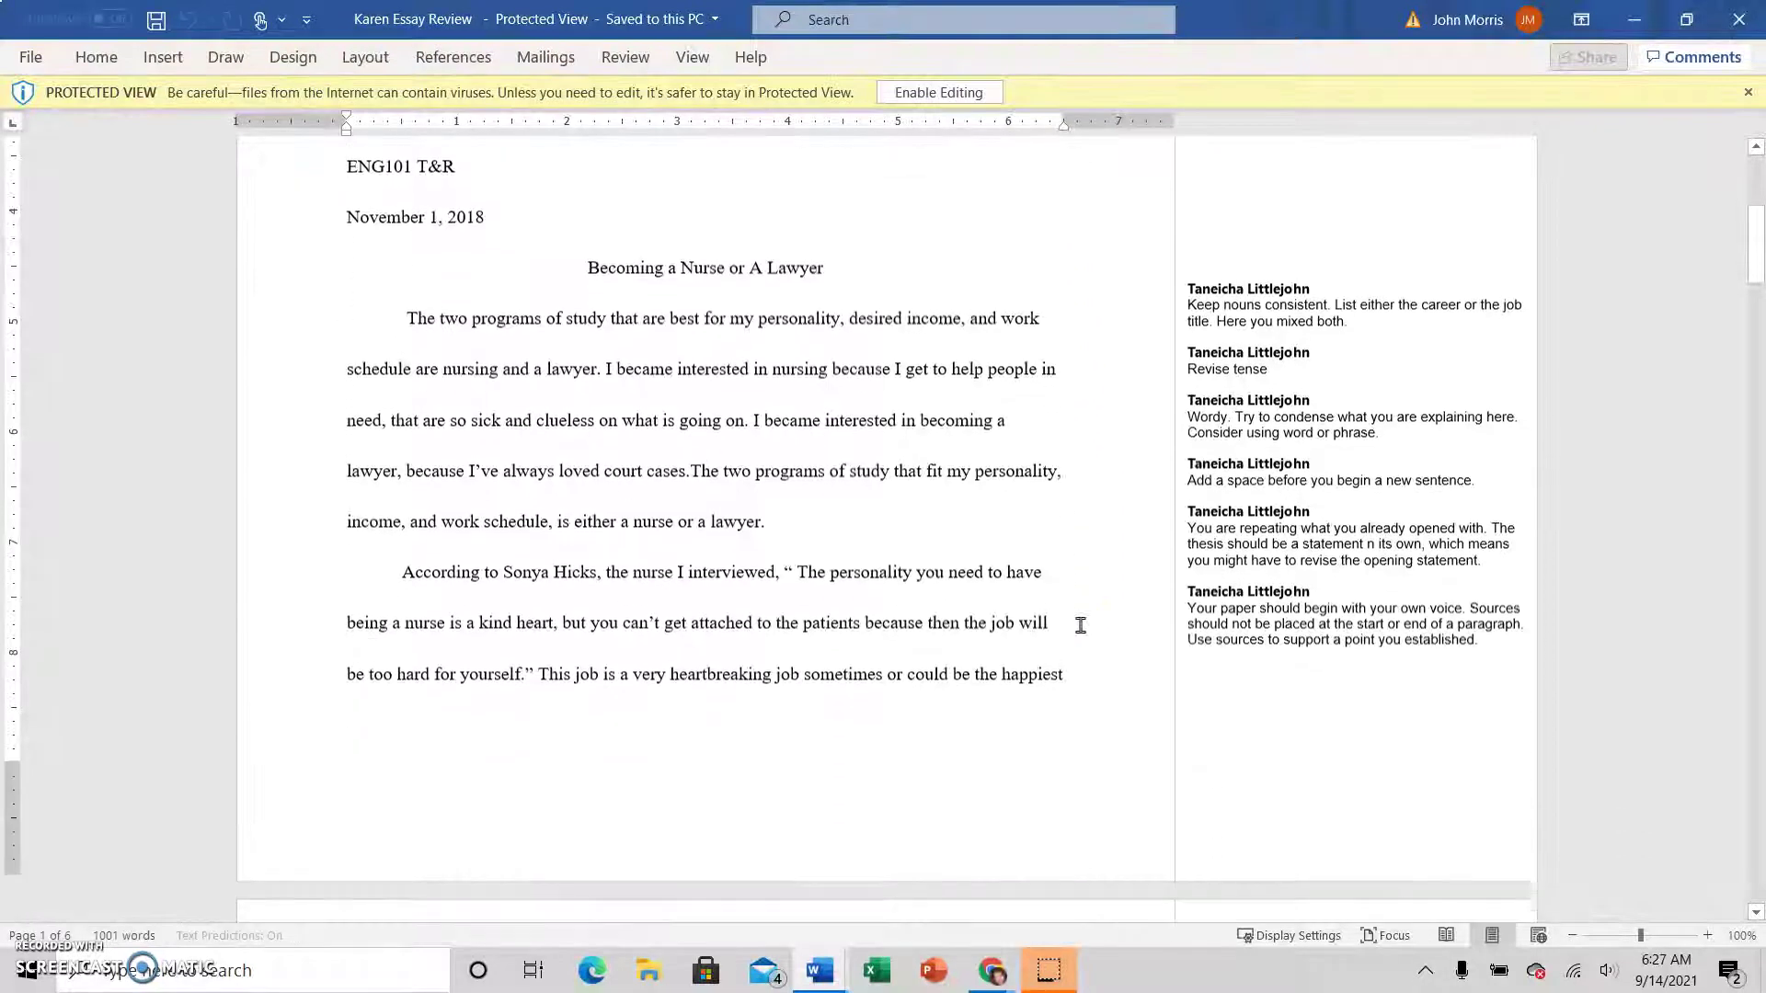
scroll(1080, 626, down, 10)
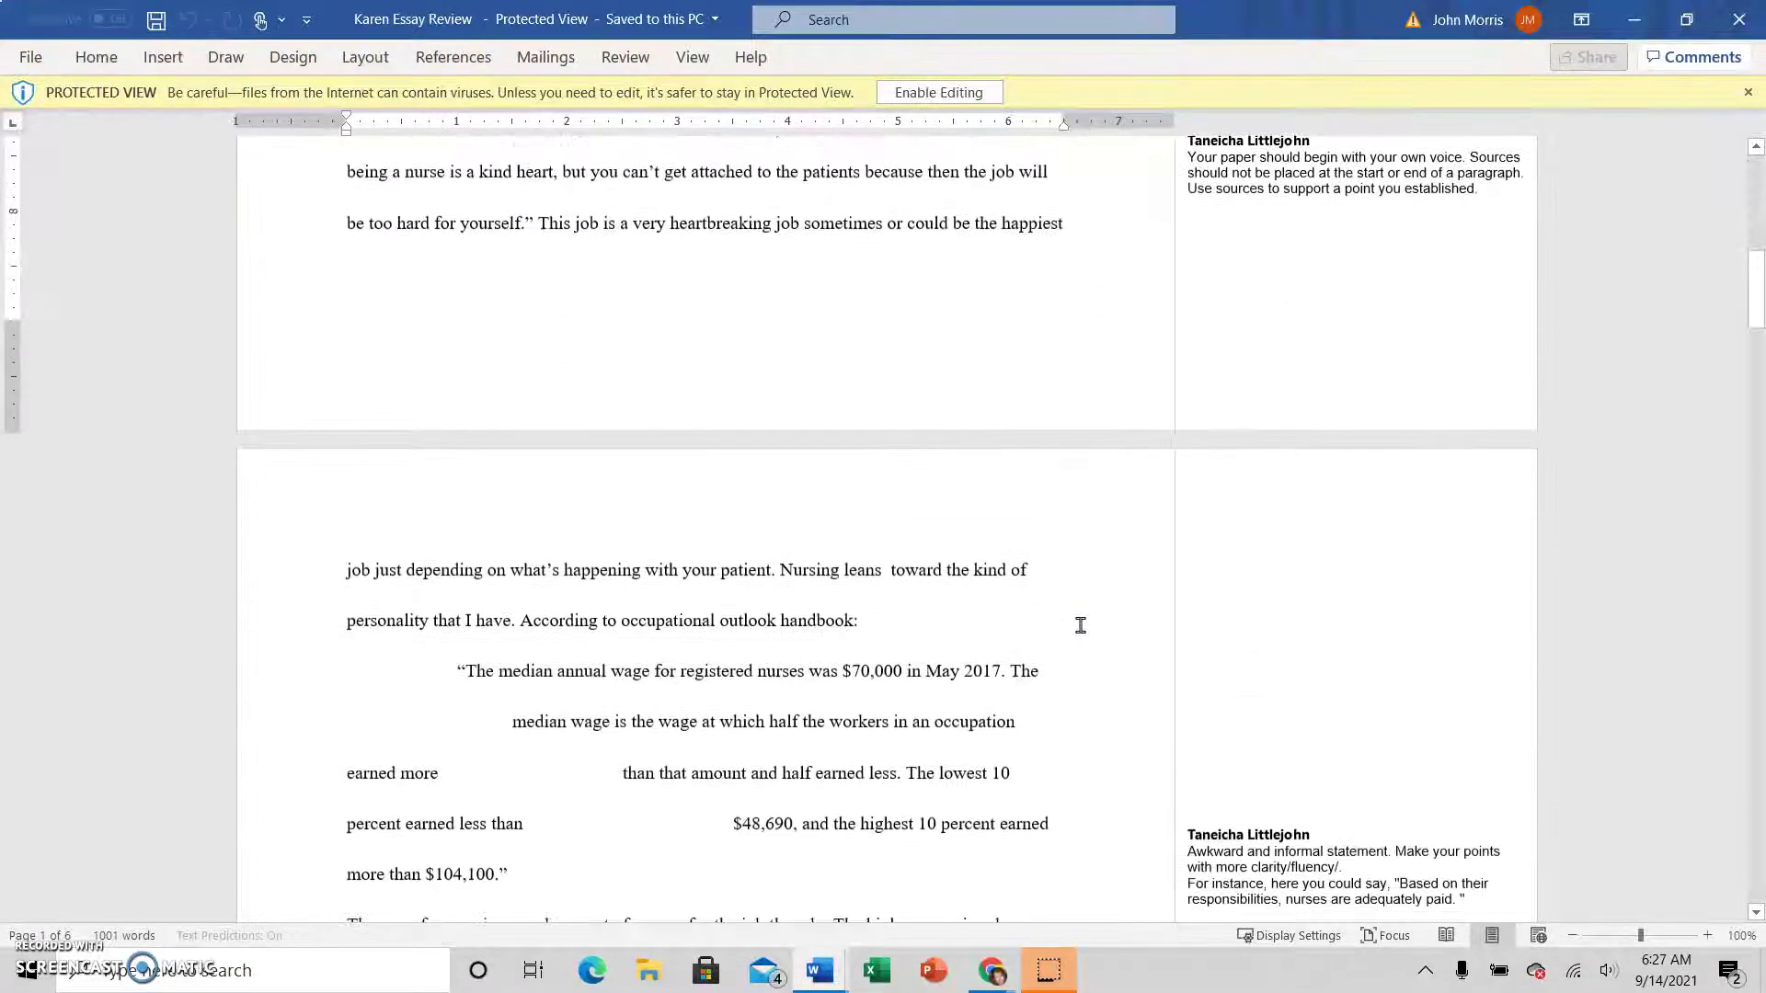
scroll(1081, 626, down, 15)
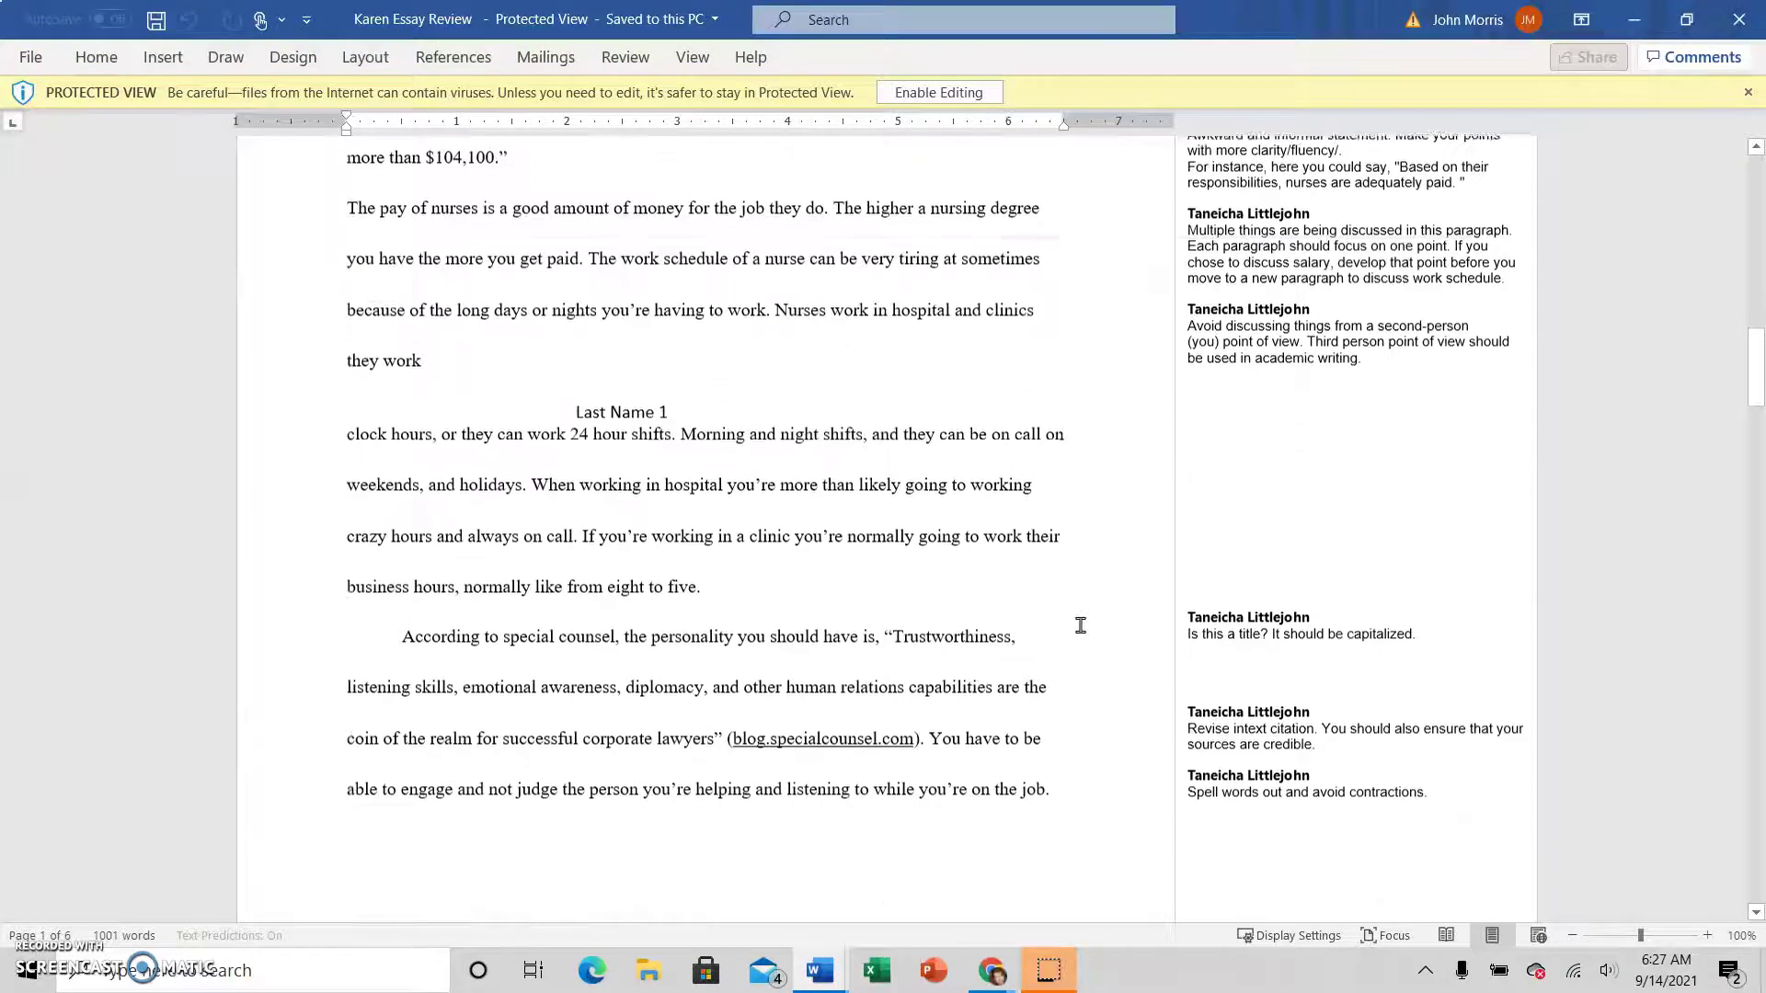
scroll(1080, 625, down, 6)
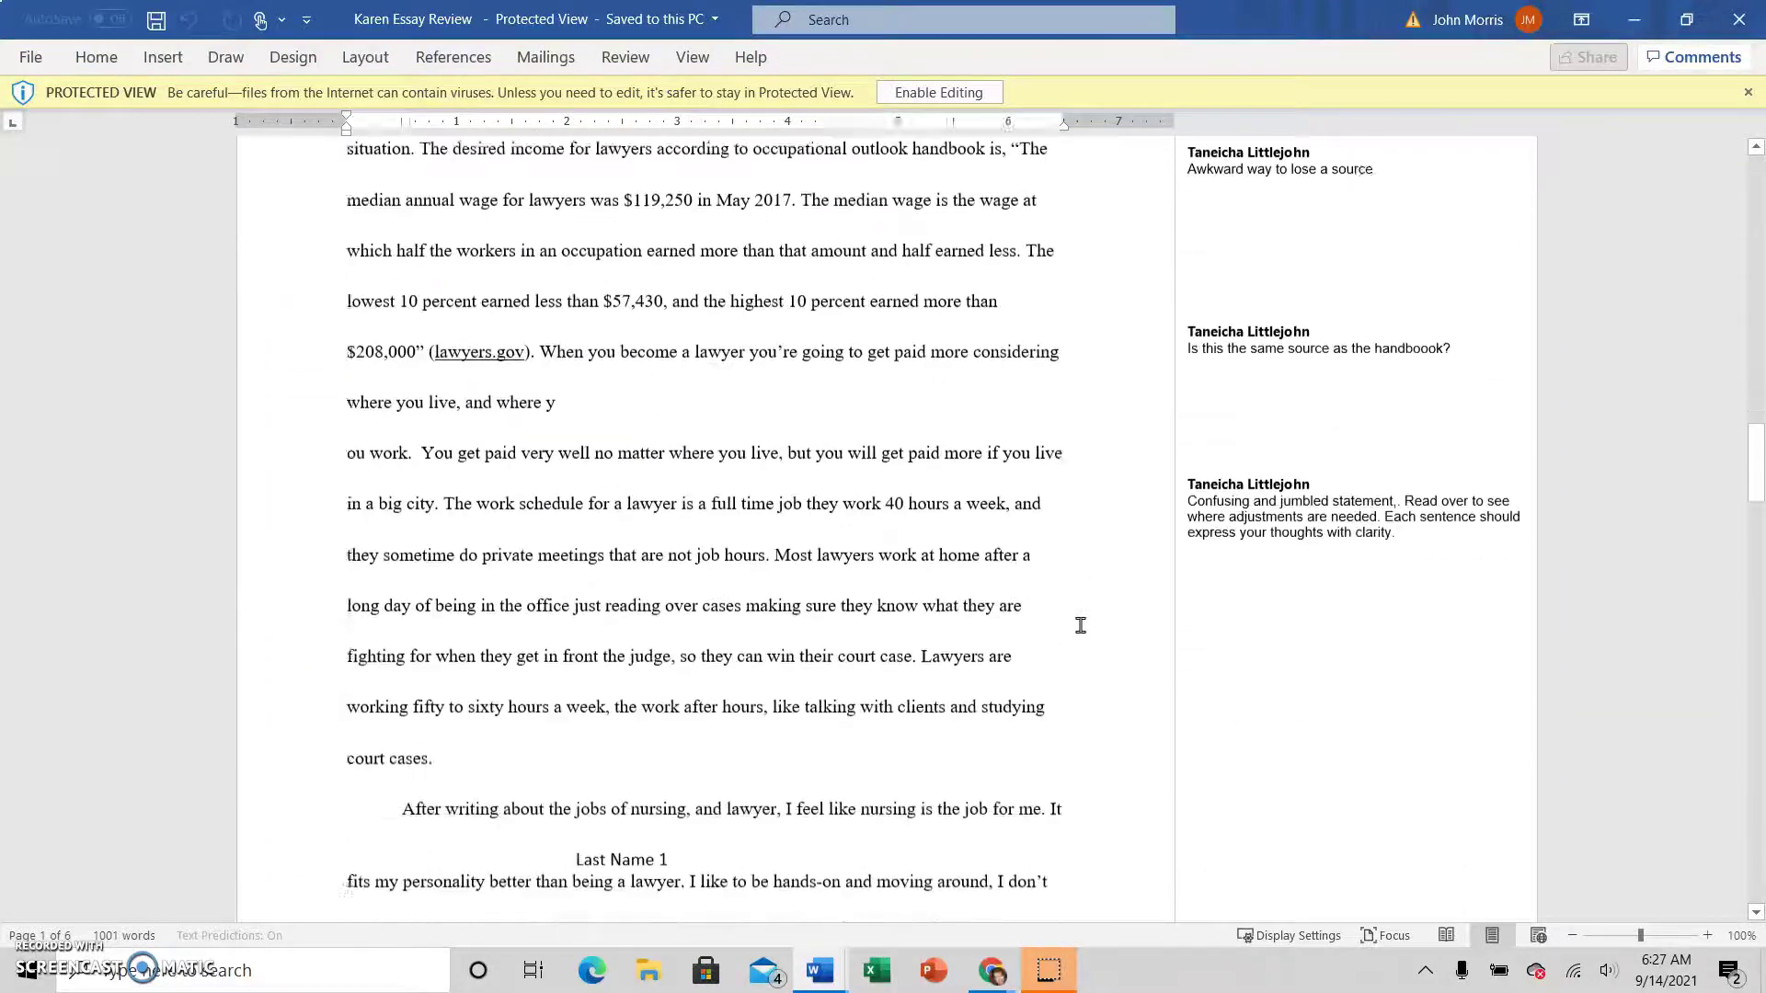
scroll(1080, 625, up, 10)
scroll(1182, 607, up, 20)
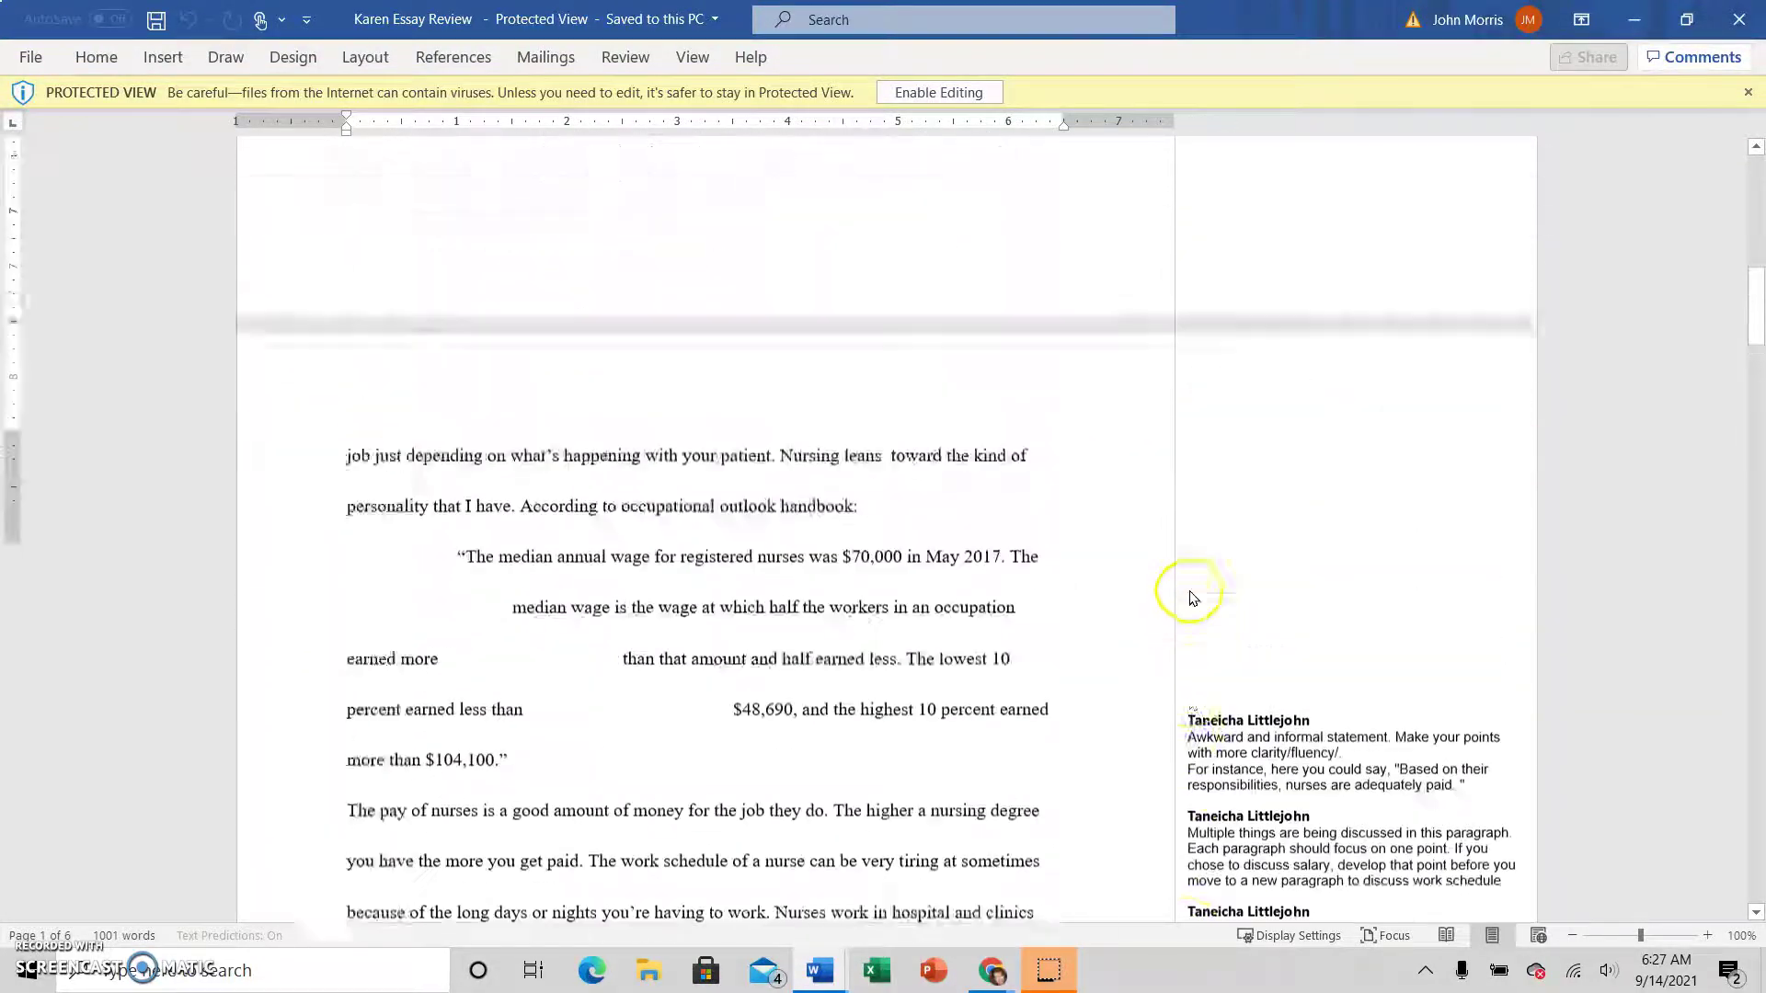
scroll(1205, 593, up, 1)
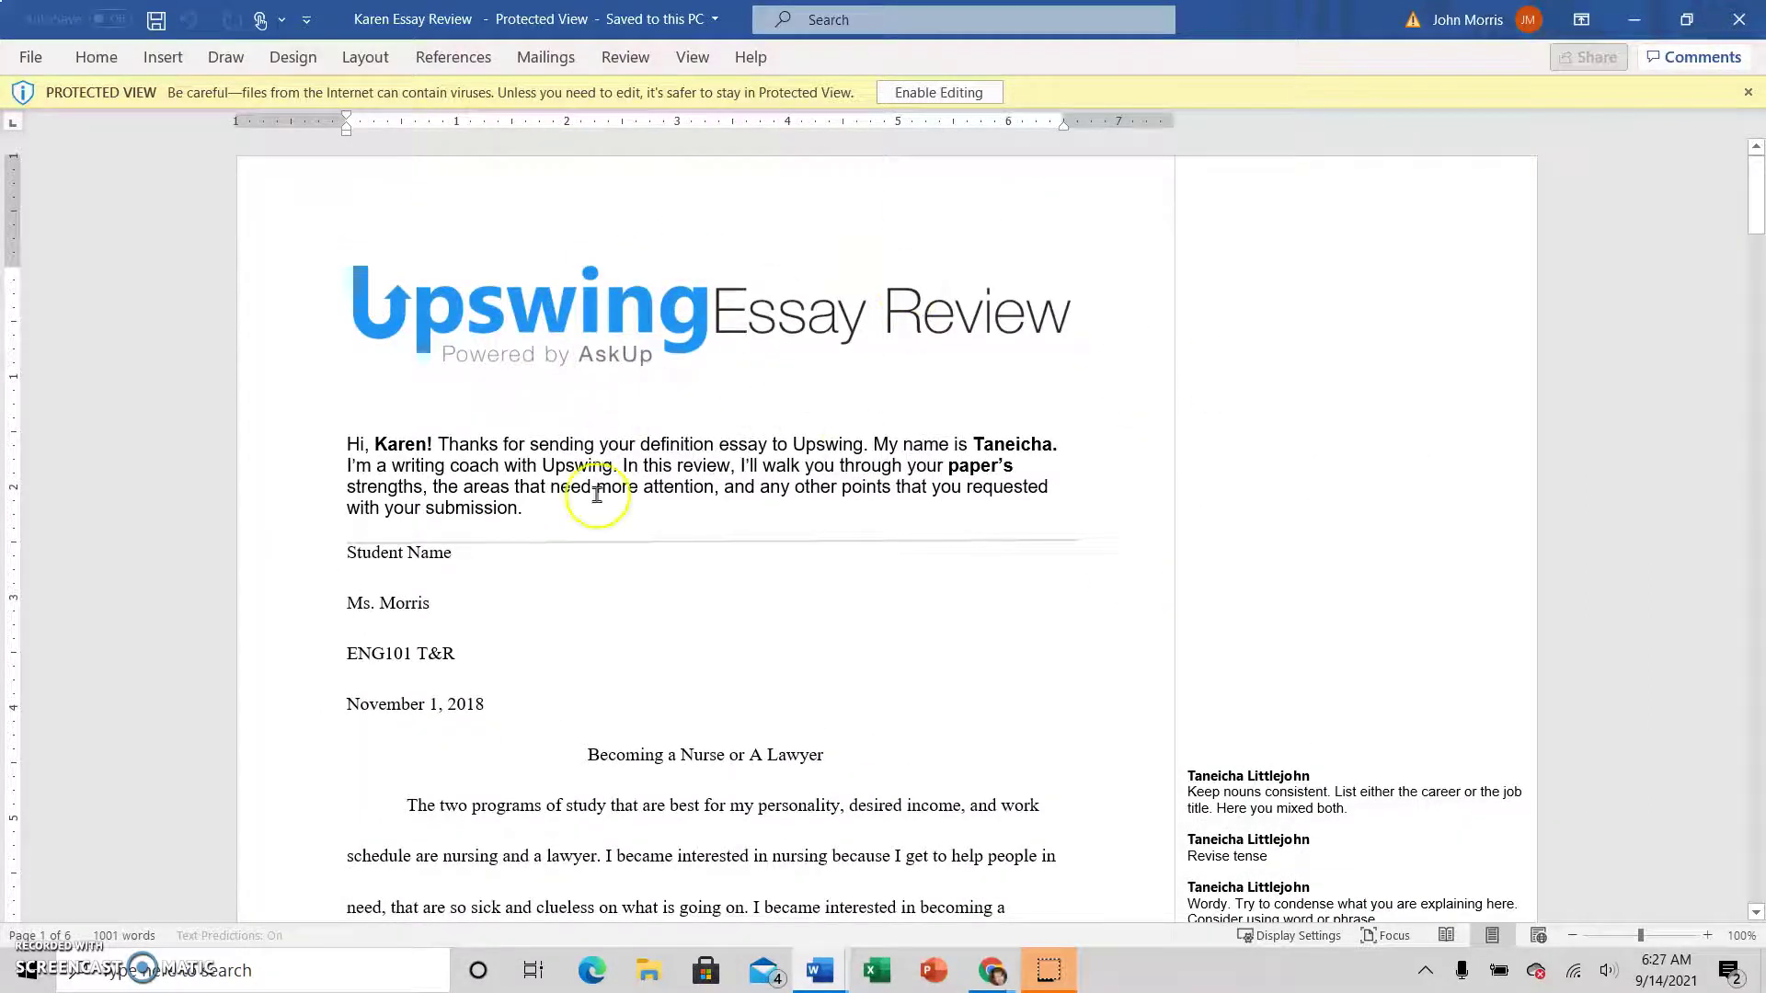
scroll(812, 600, down, 2)
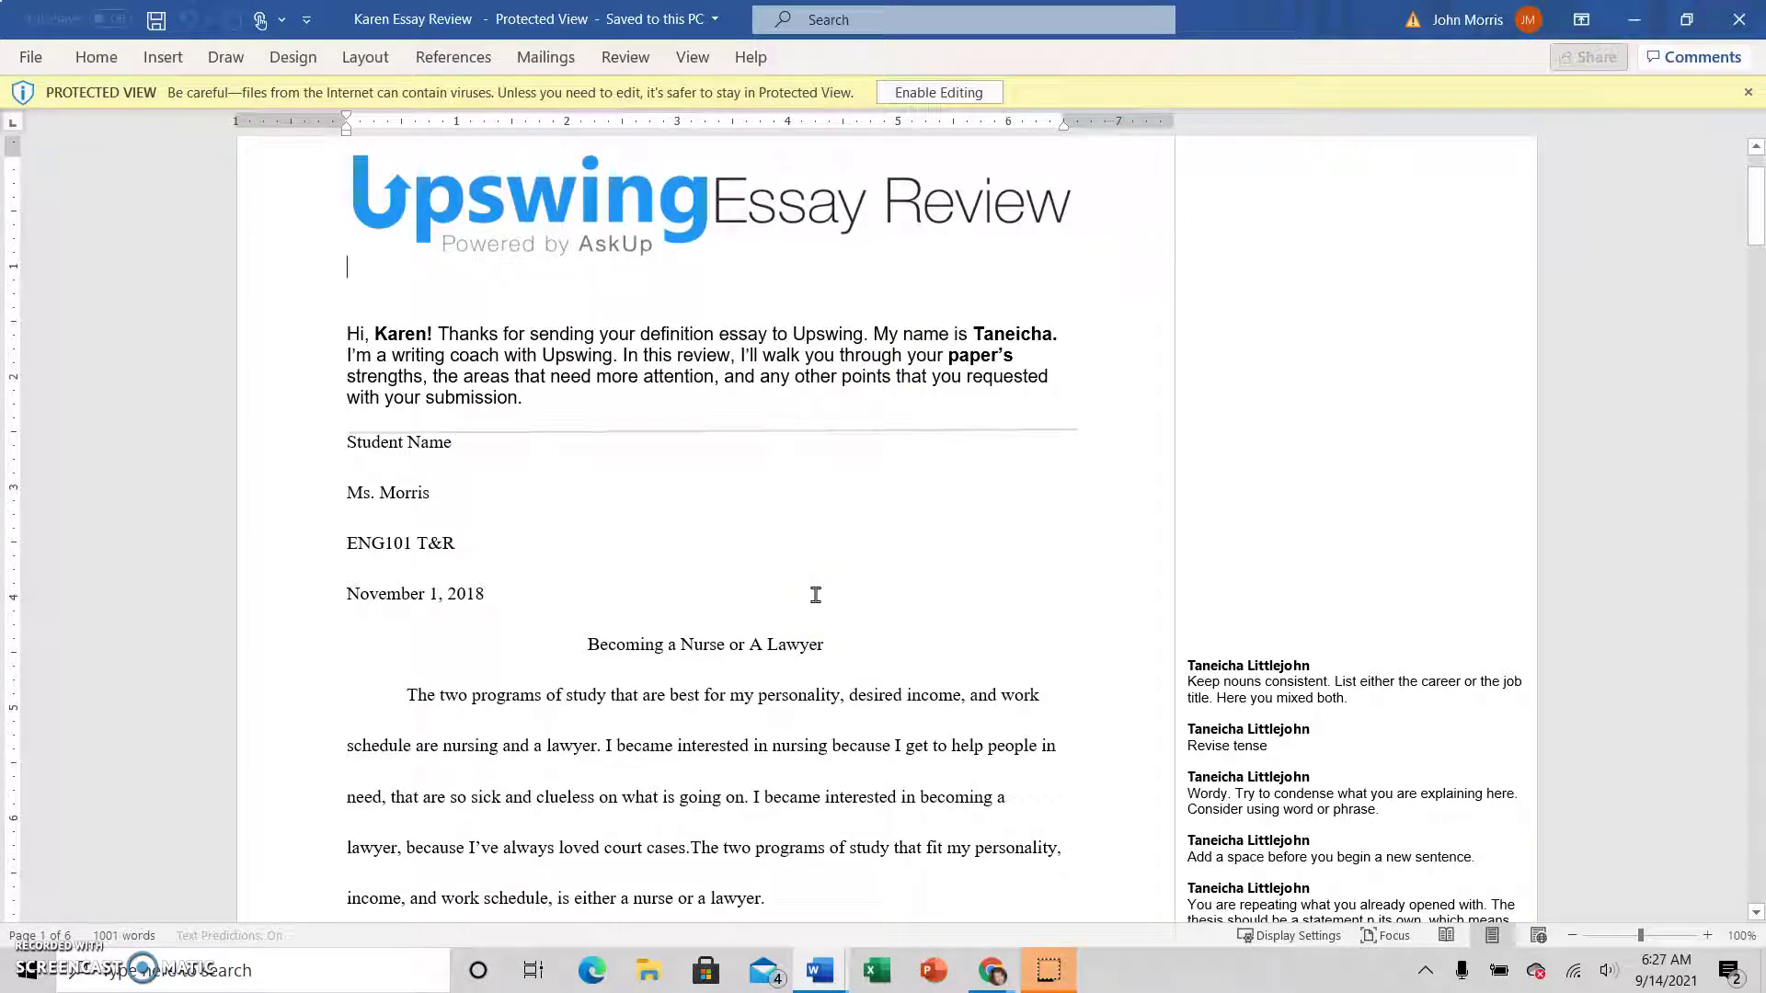
scroll(809, 607, down, 1)
scroll(441, 340, up, 2)
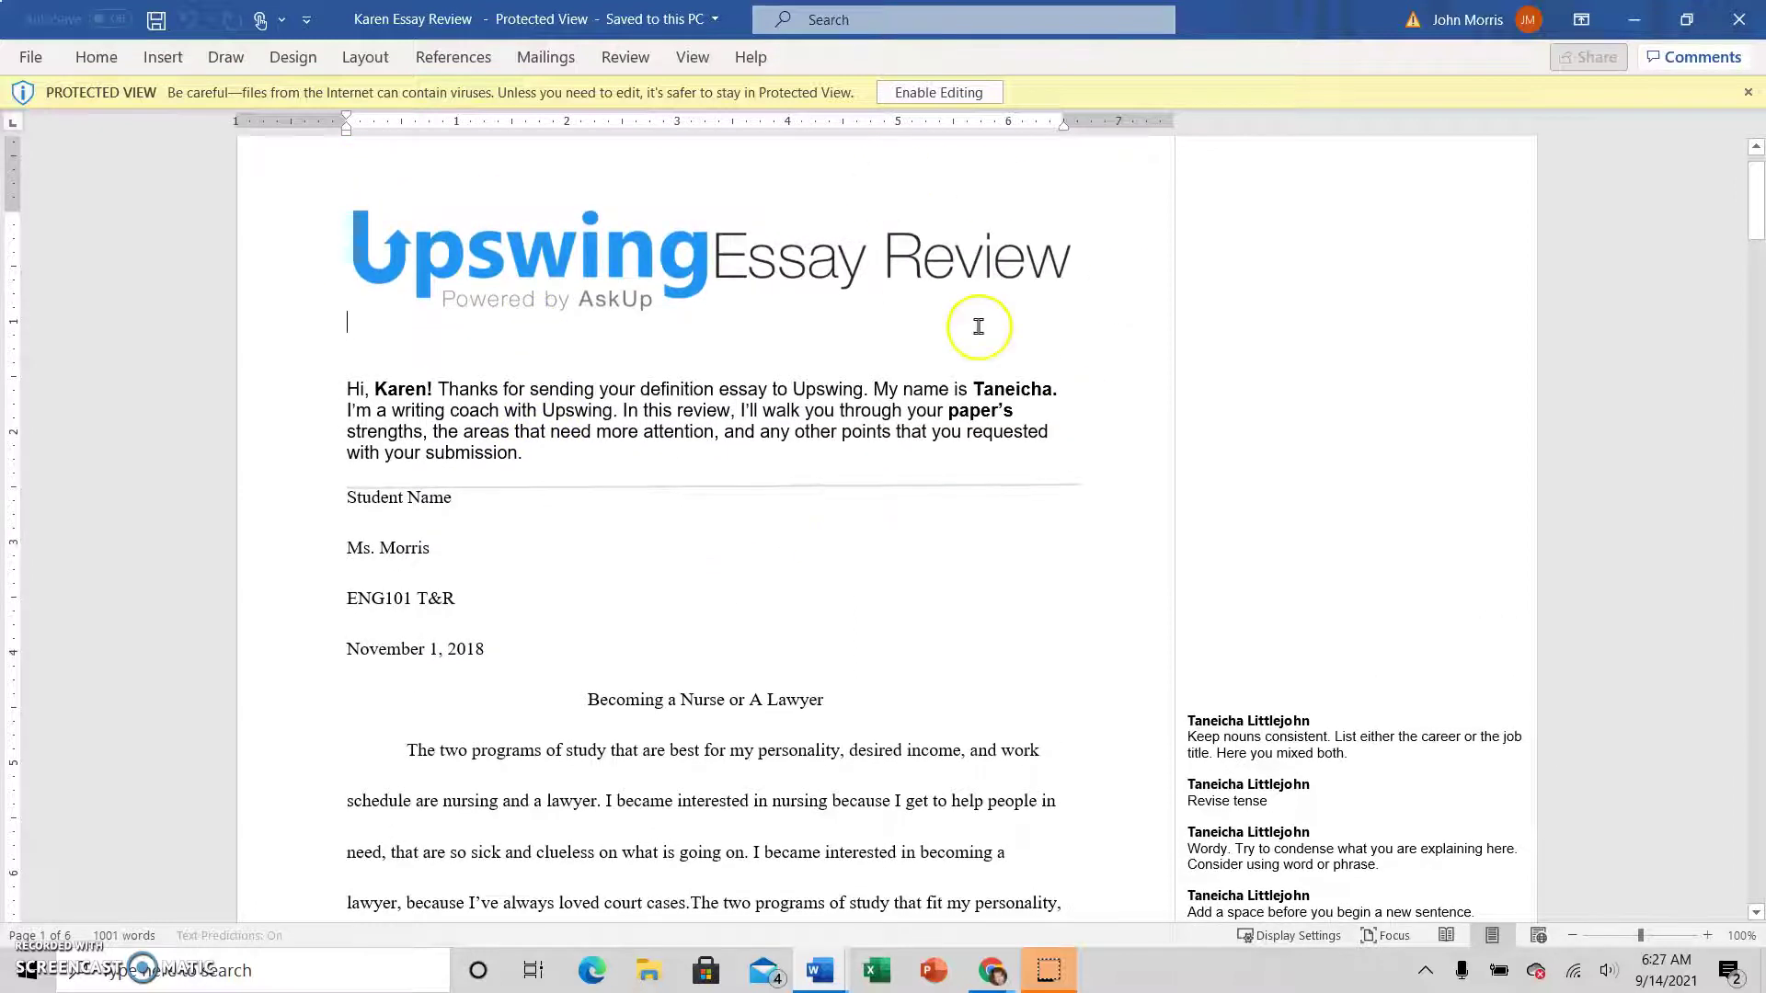
scroll(792, 467, down, 3)
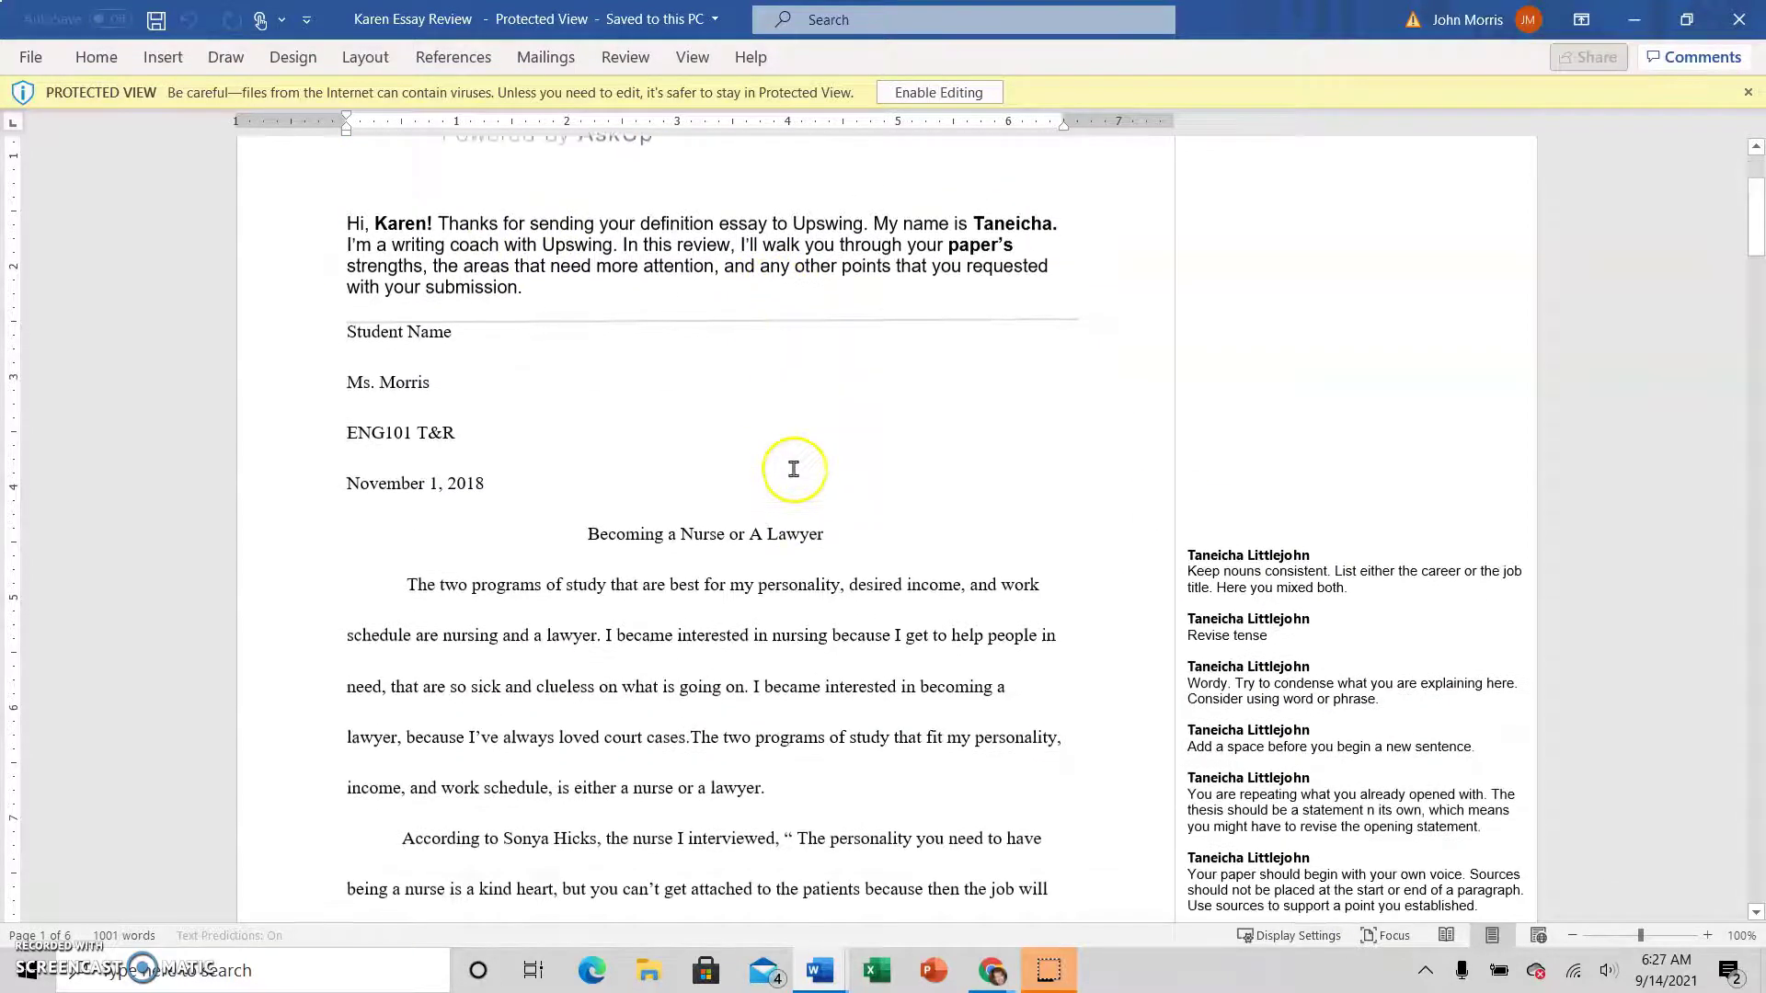
scroll(795, 469, down, 10)
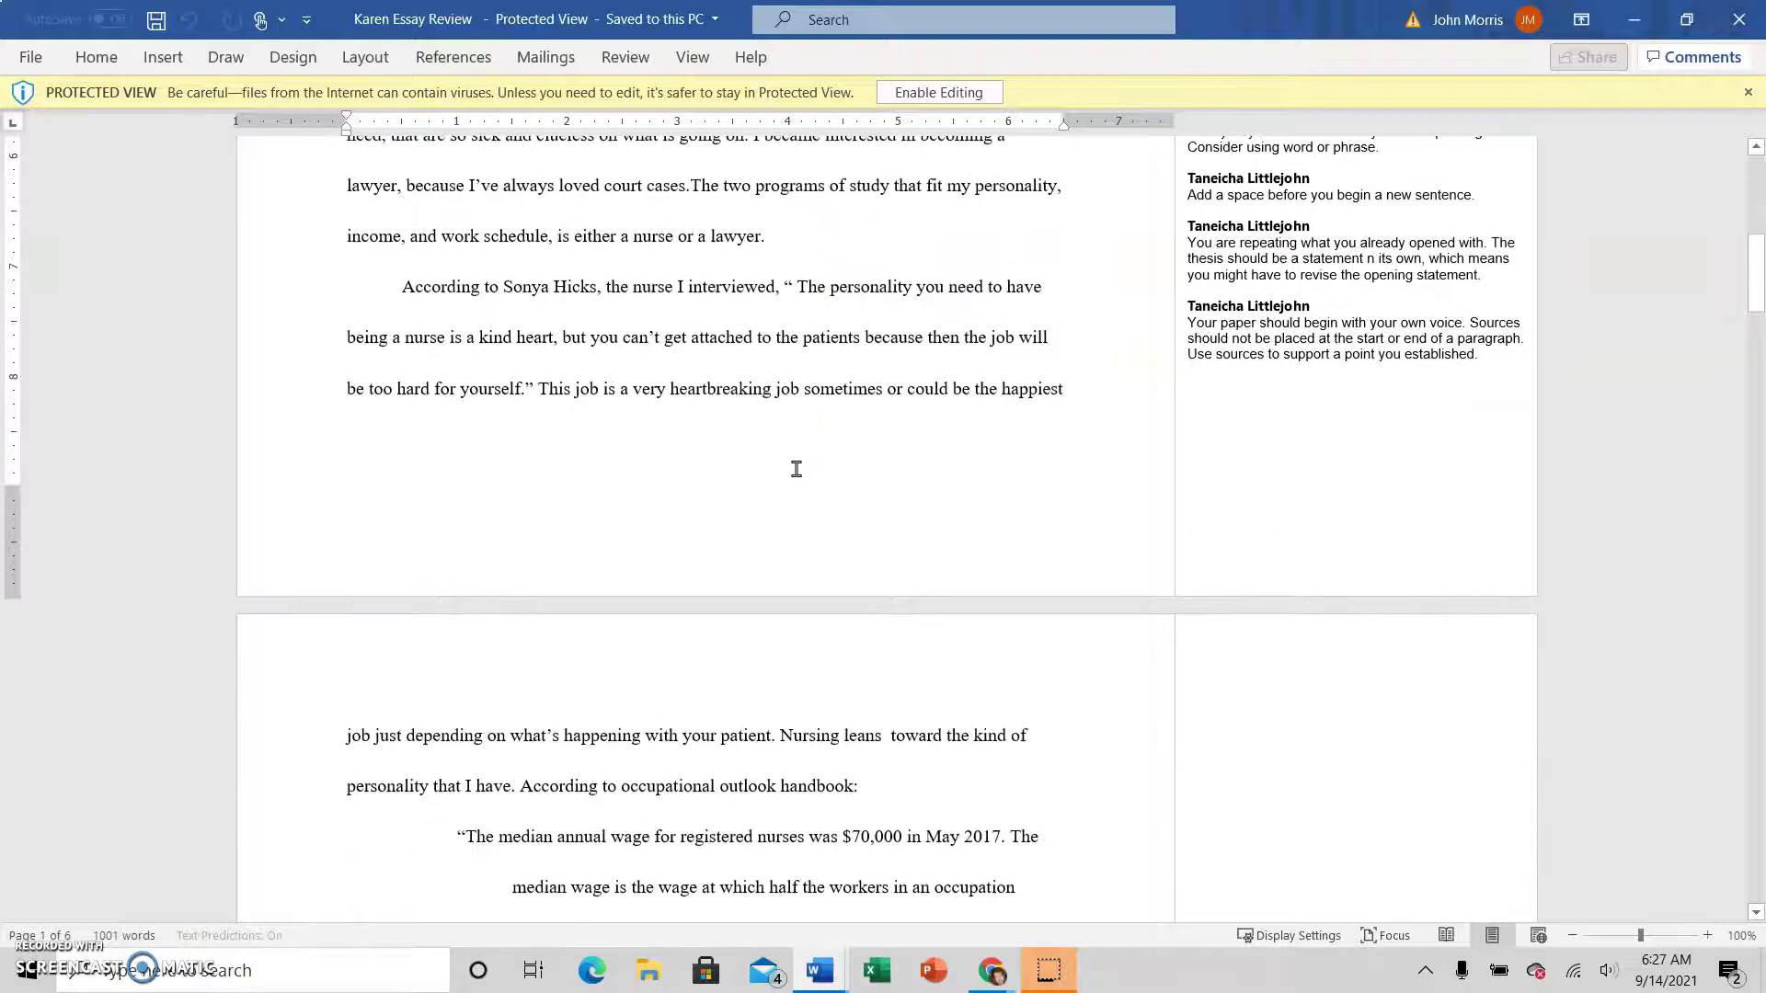
scroll(796, 469, down, 3)
click(814, 437)
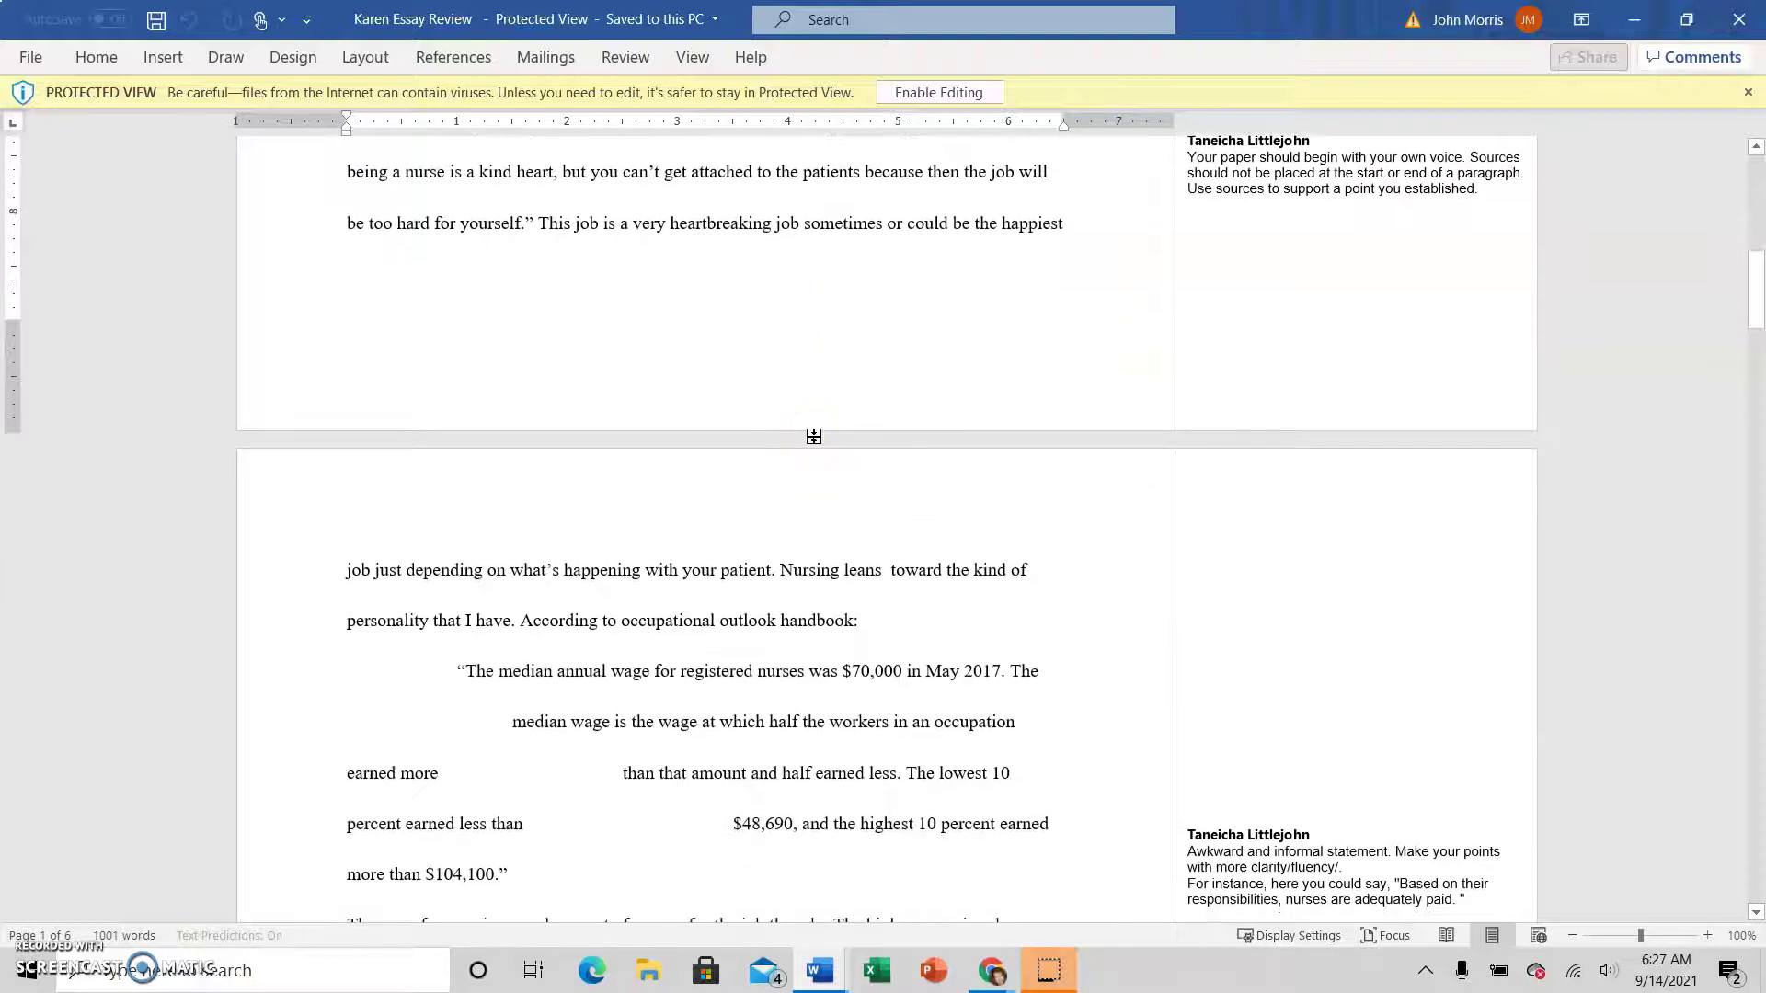
scroll(814, 437, up, 13)
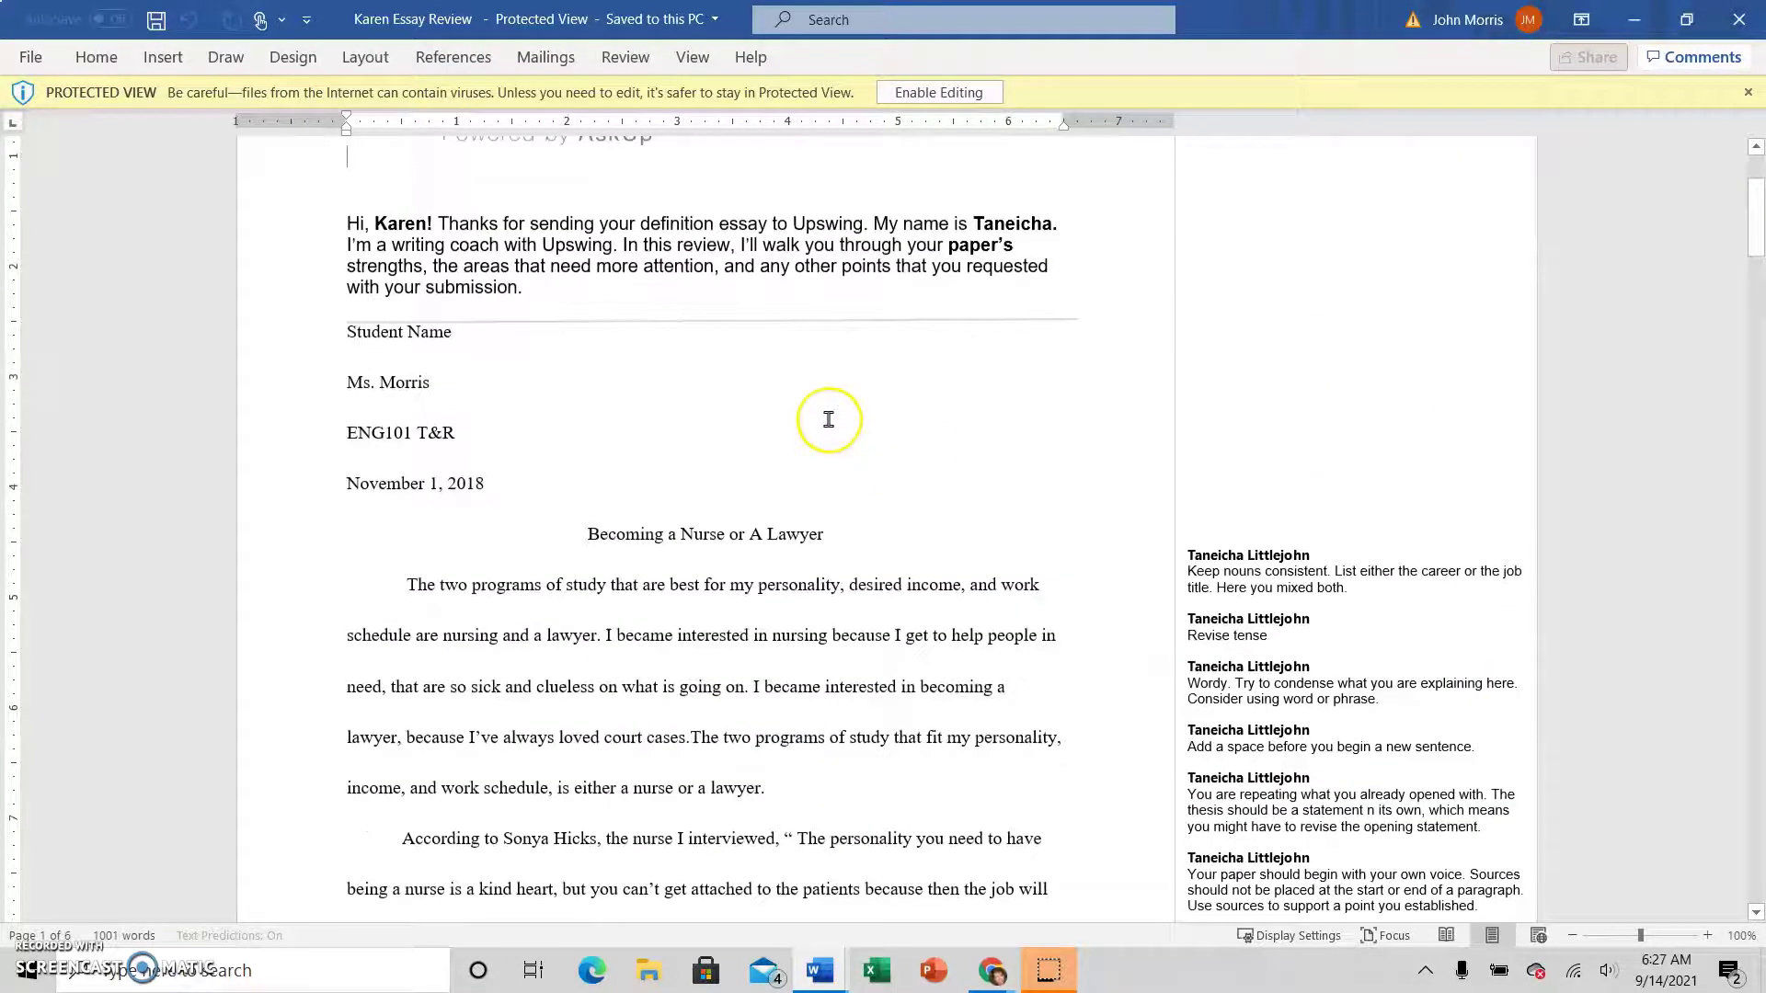
scroll(828, 419, up, 4)
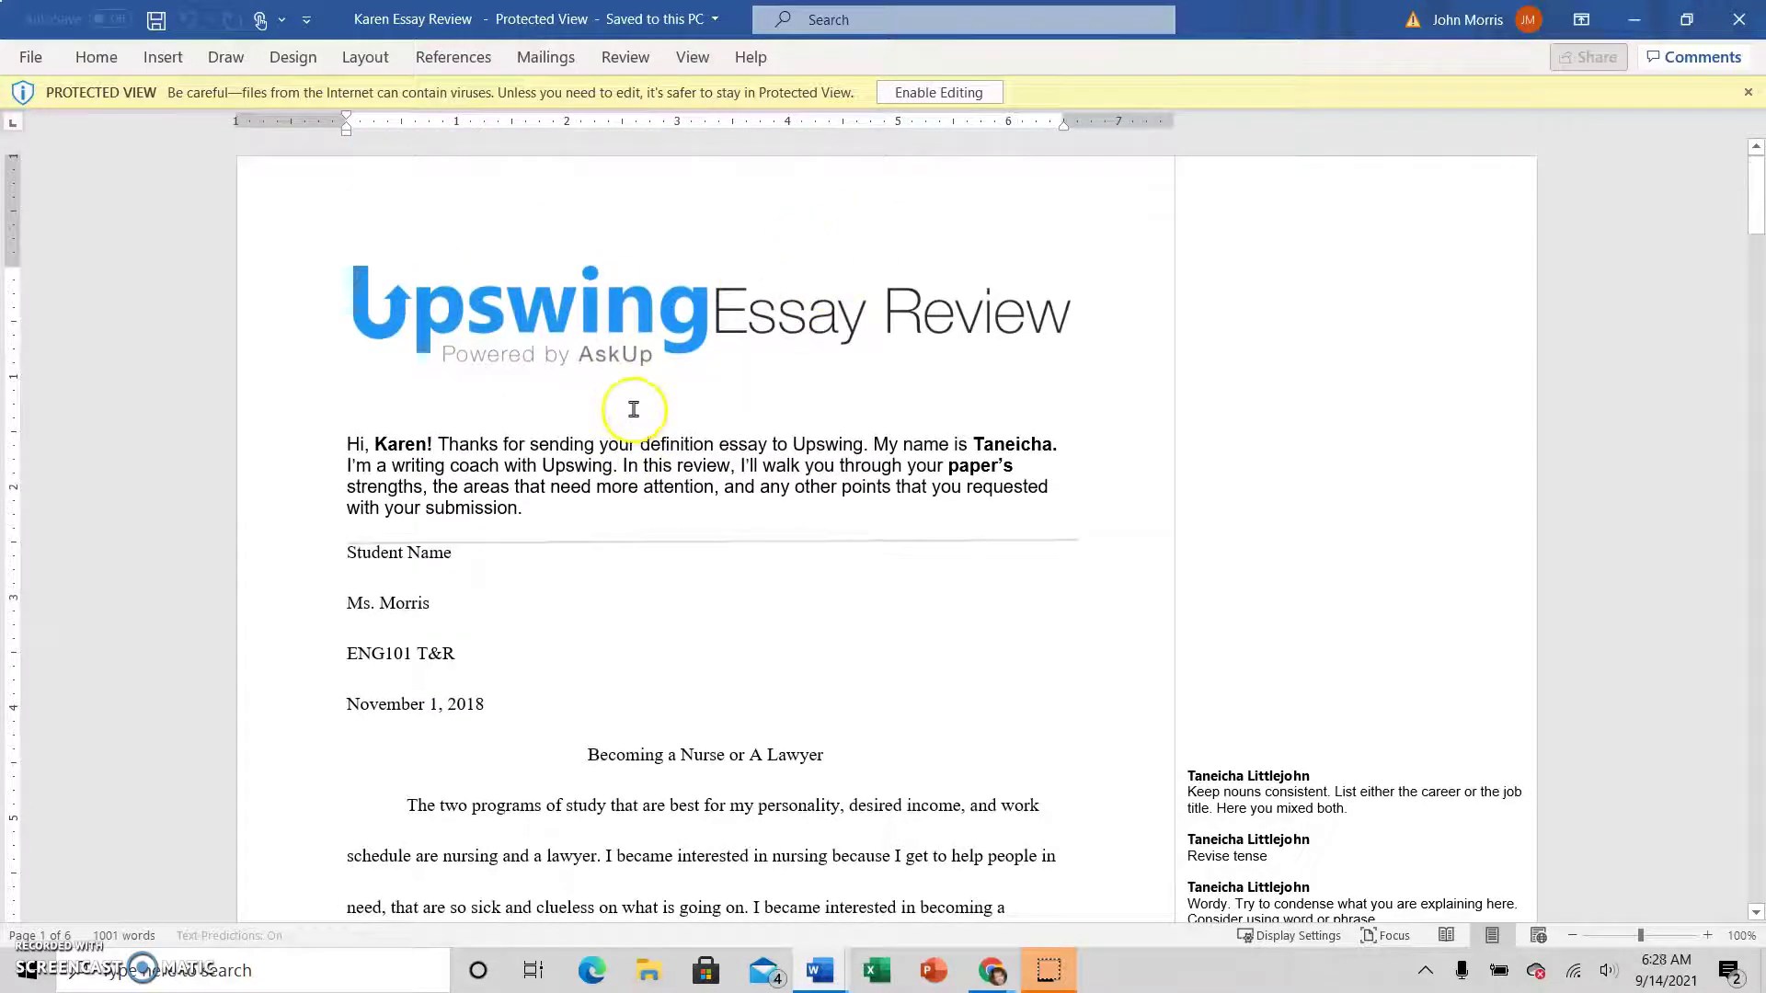
Enable editing and save the review to the Desktop as a Word Document
click(940, 96)
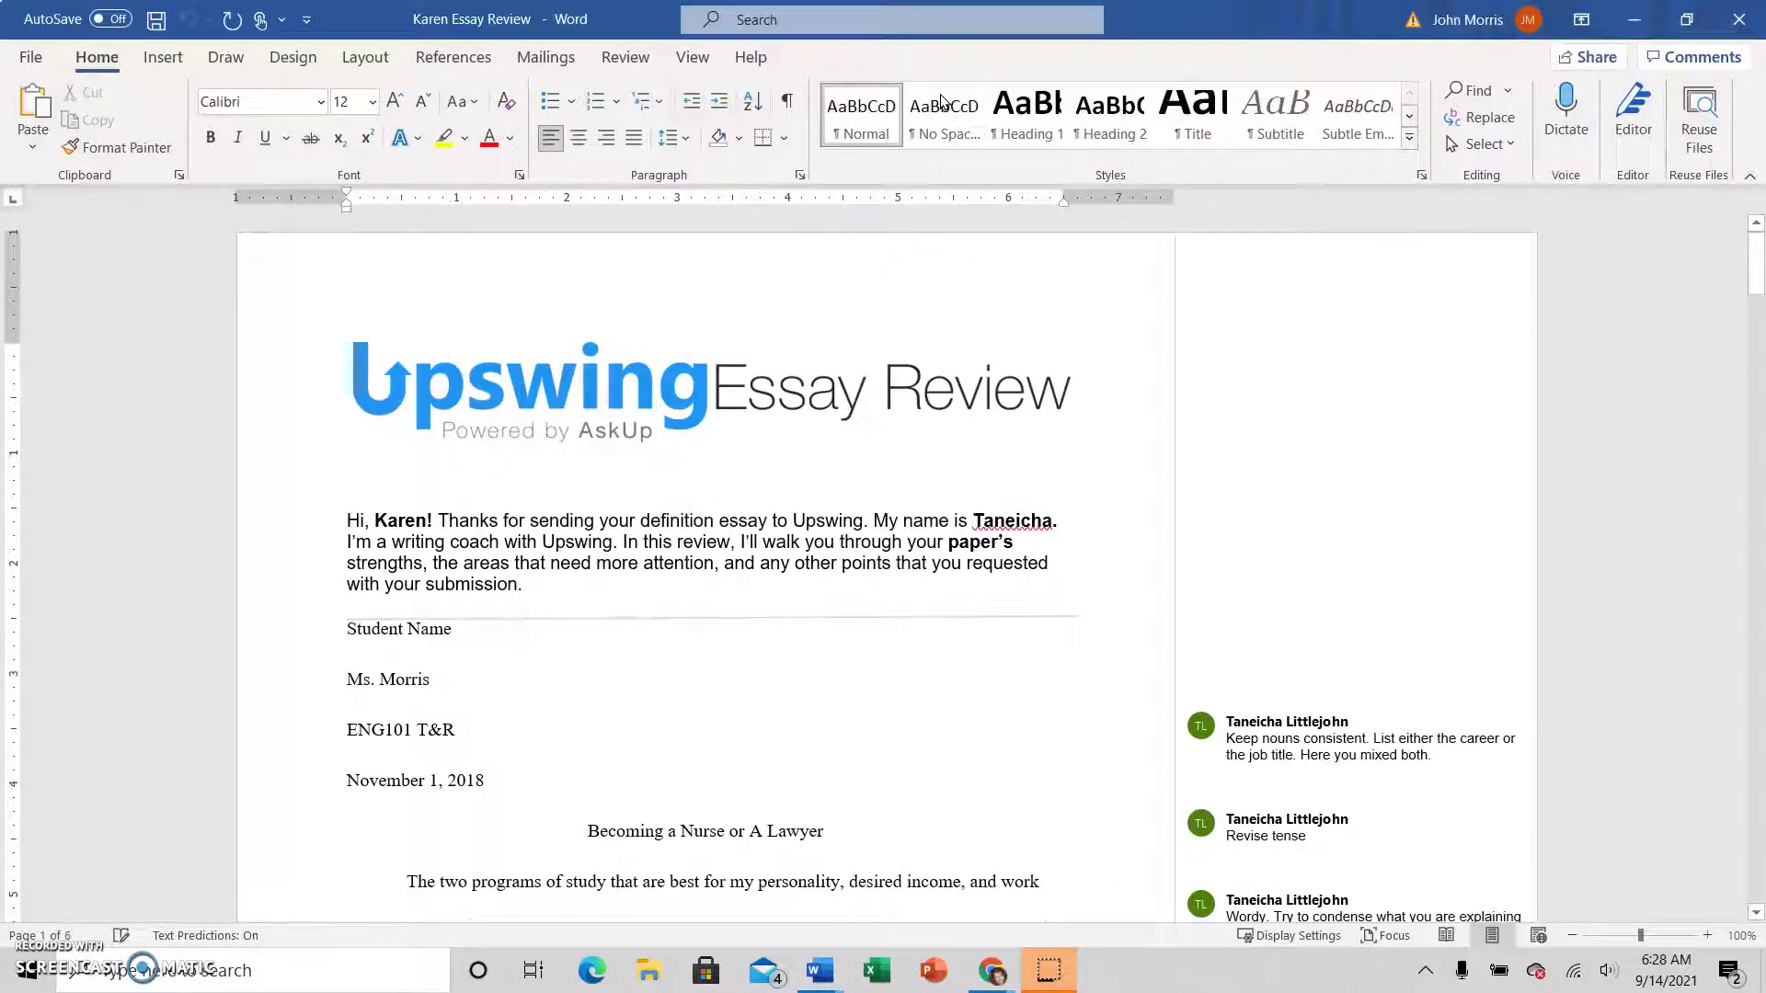
click(31, 56)
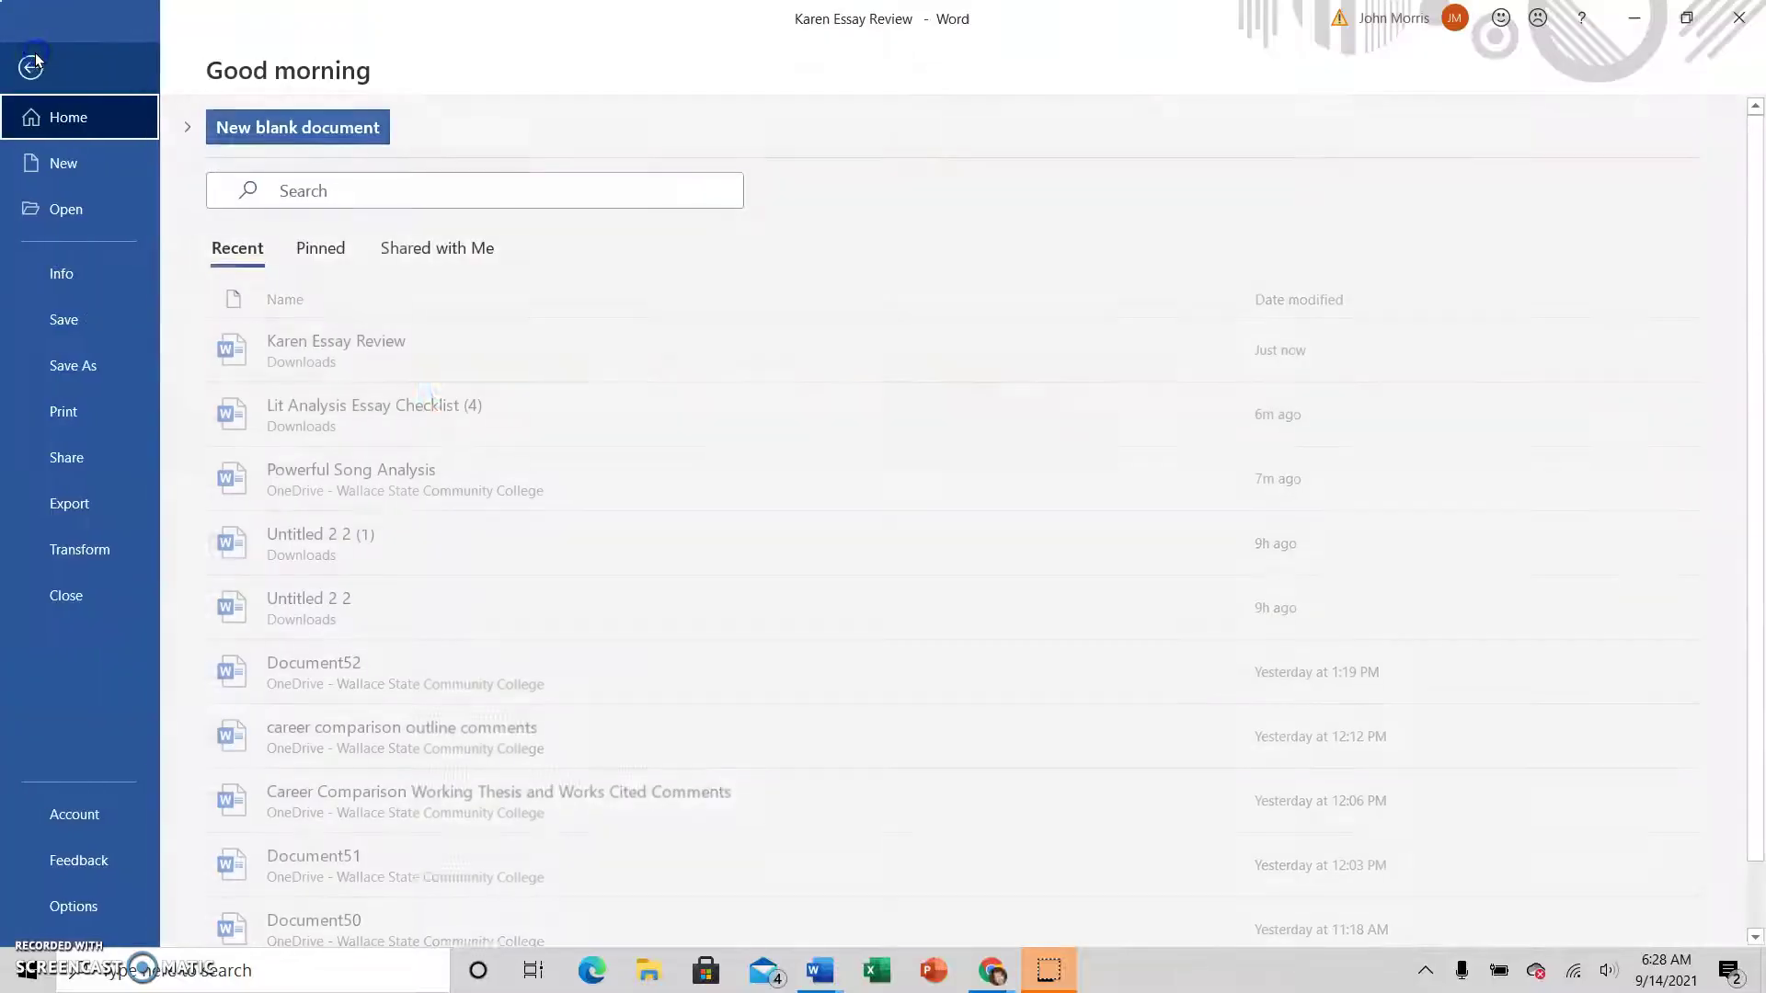
click(74, 367)
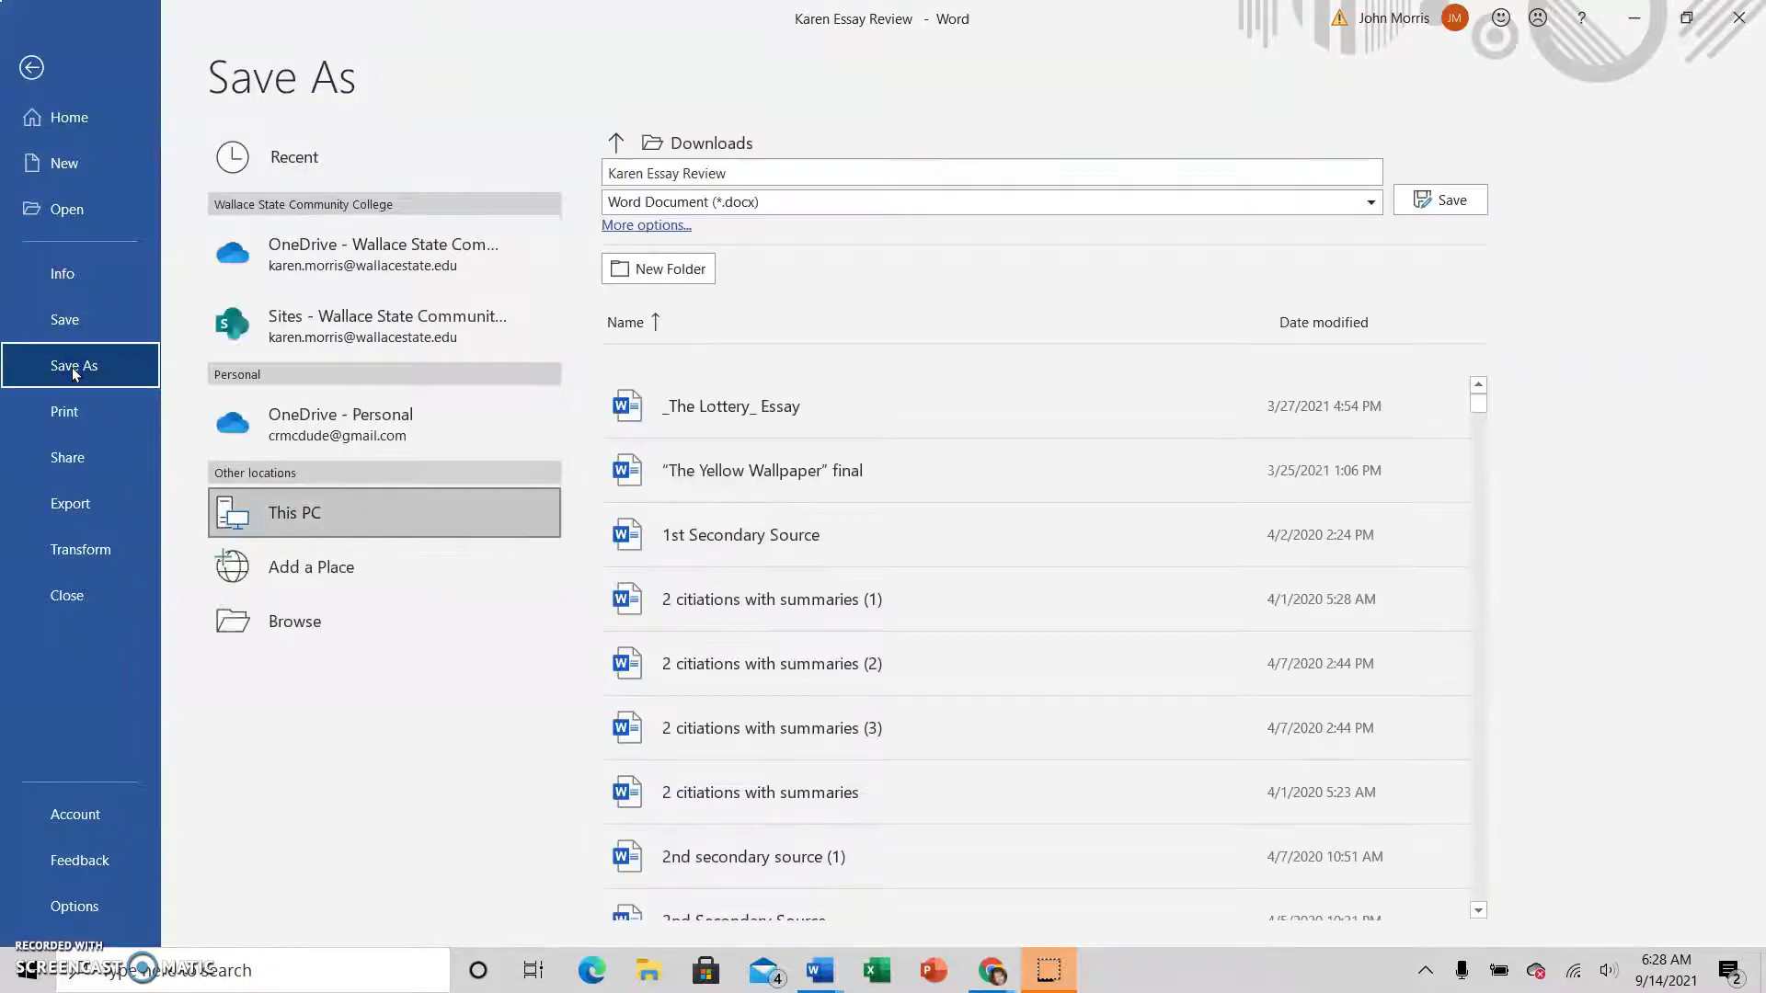
click(303, 623)
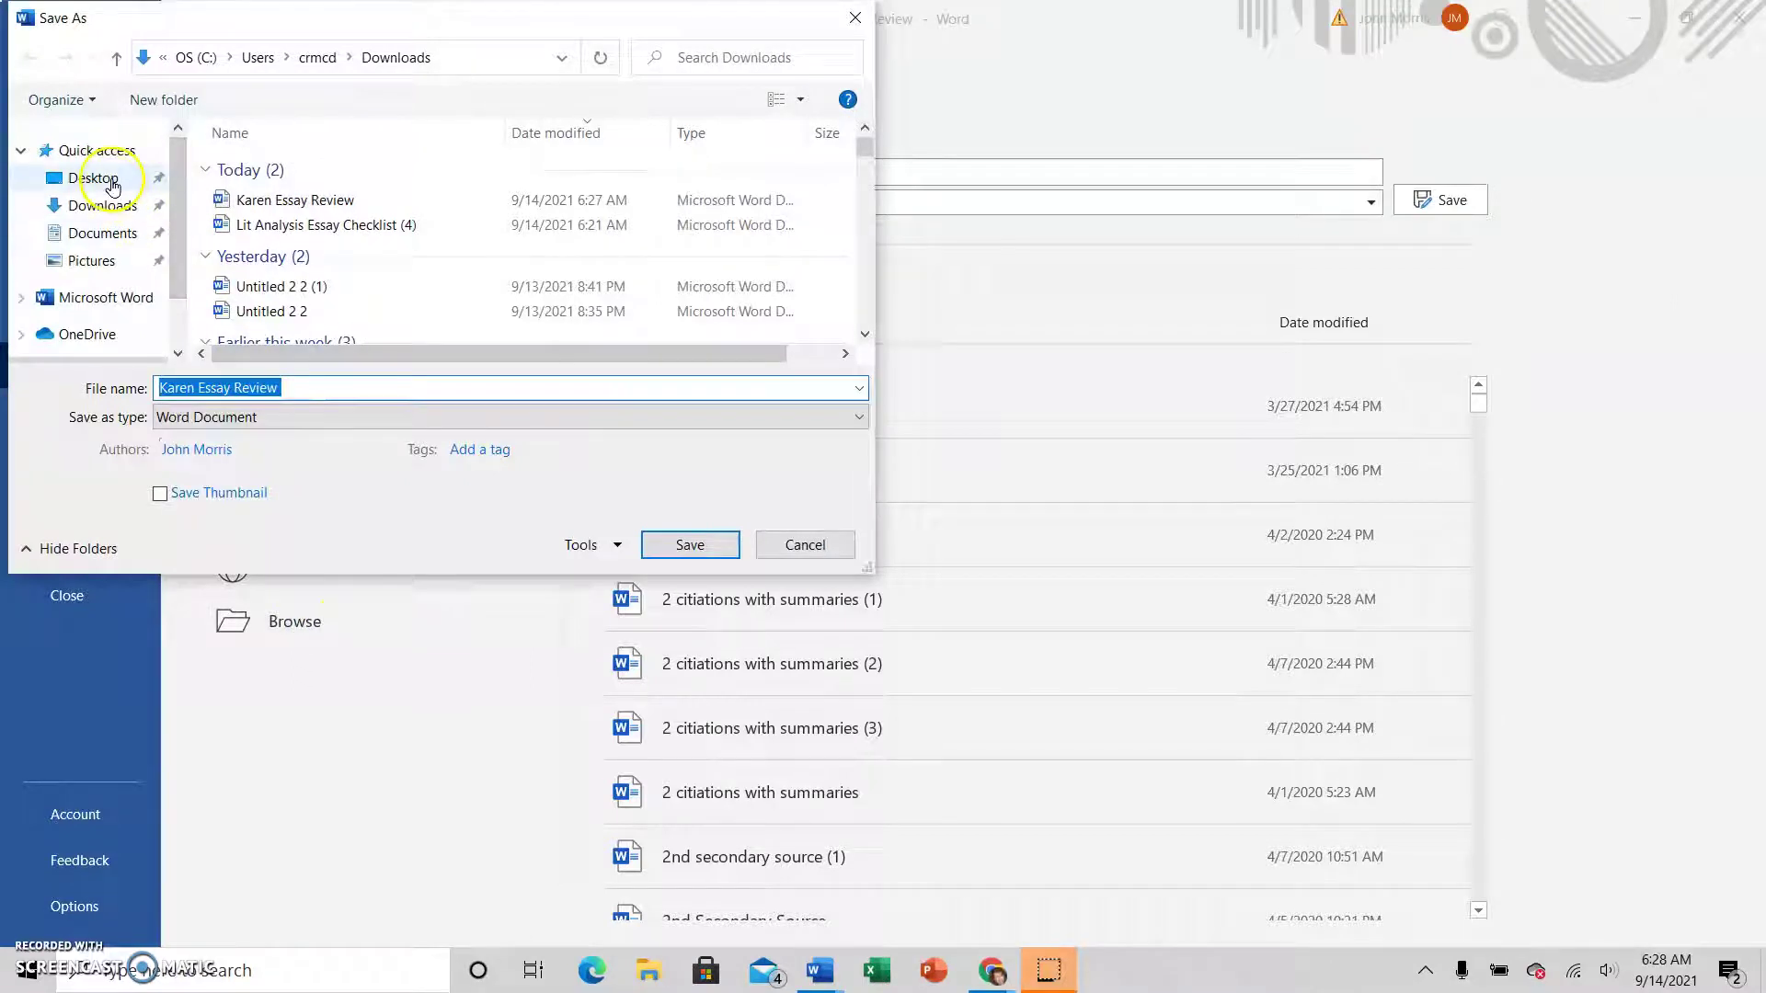
click(92, 178)
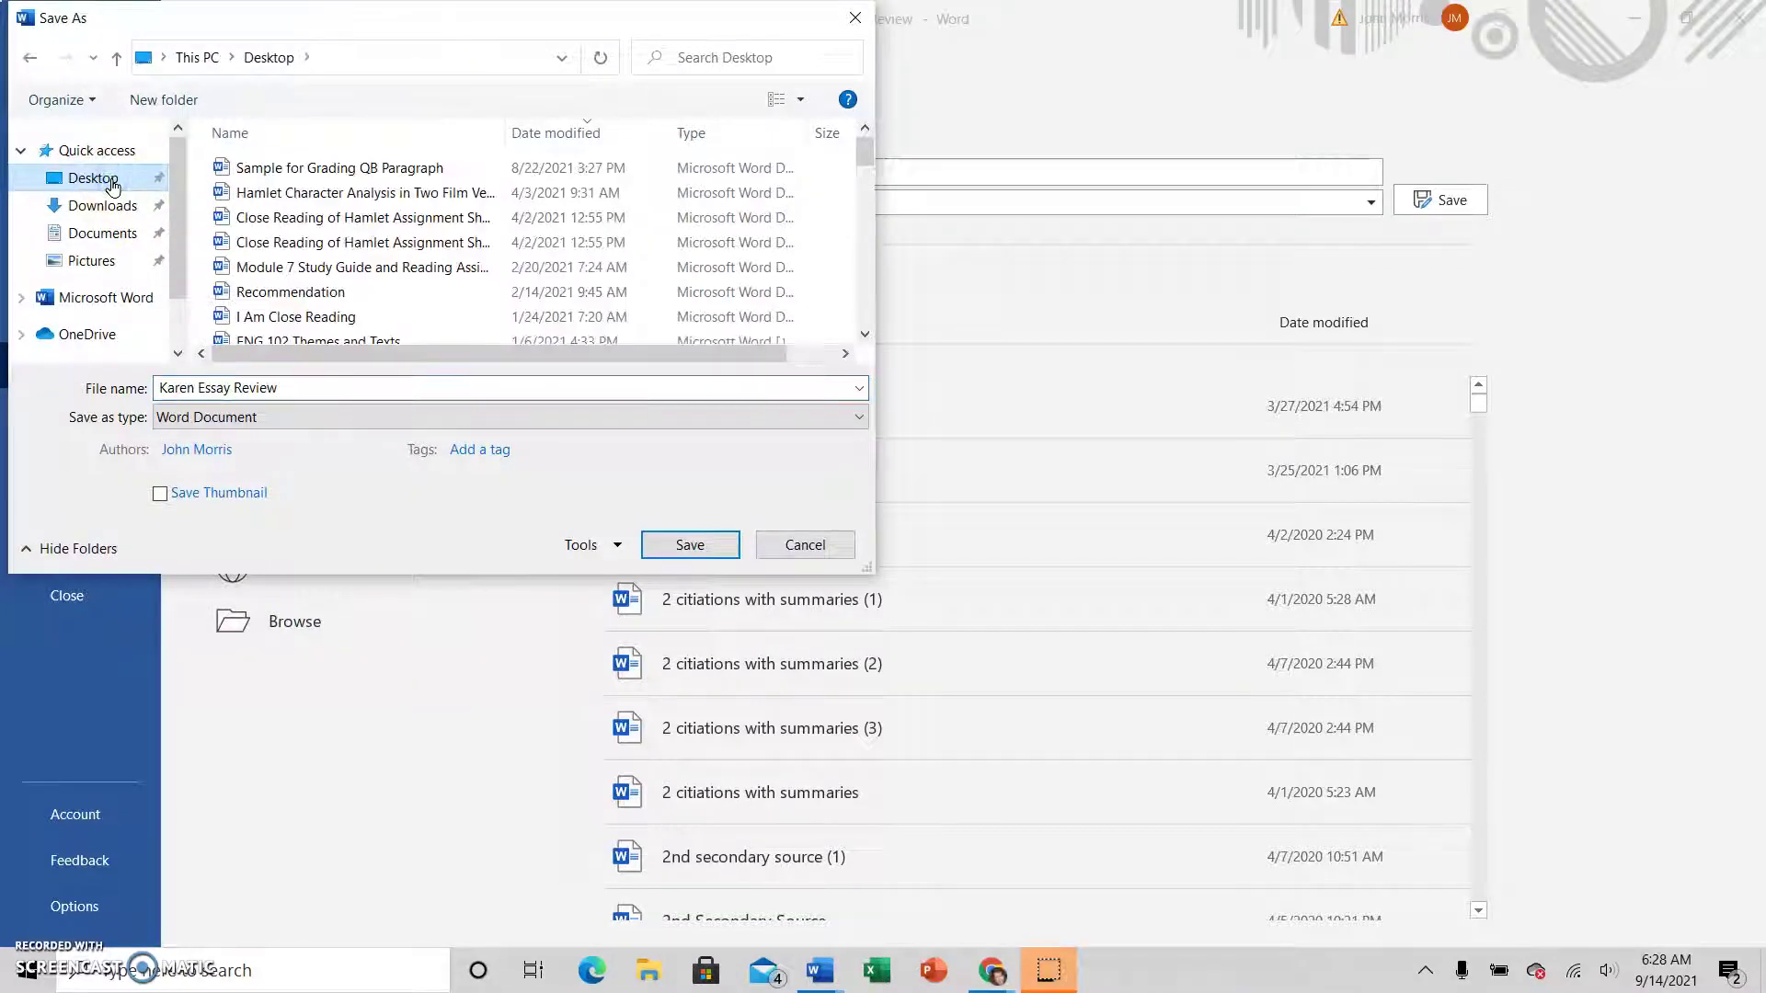
click(232, 428)
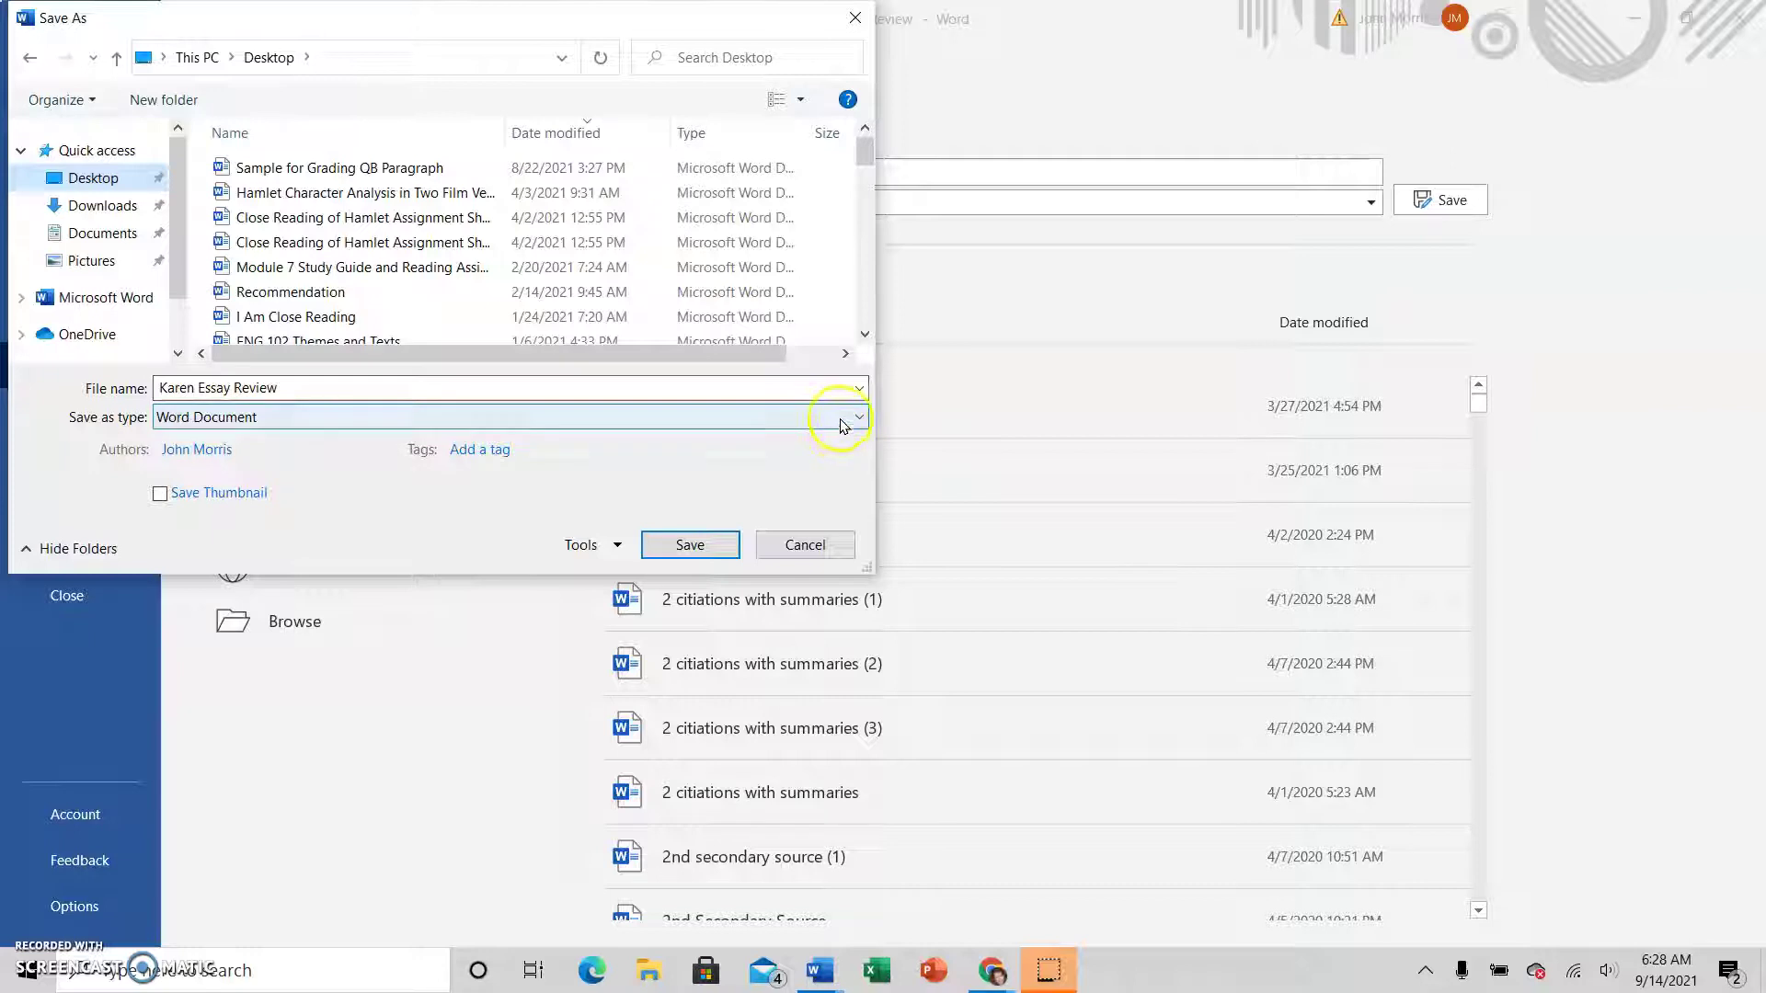
click(854, 420)
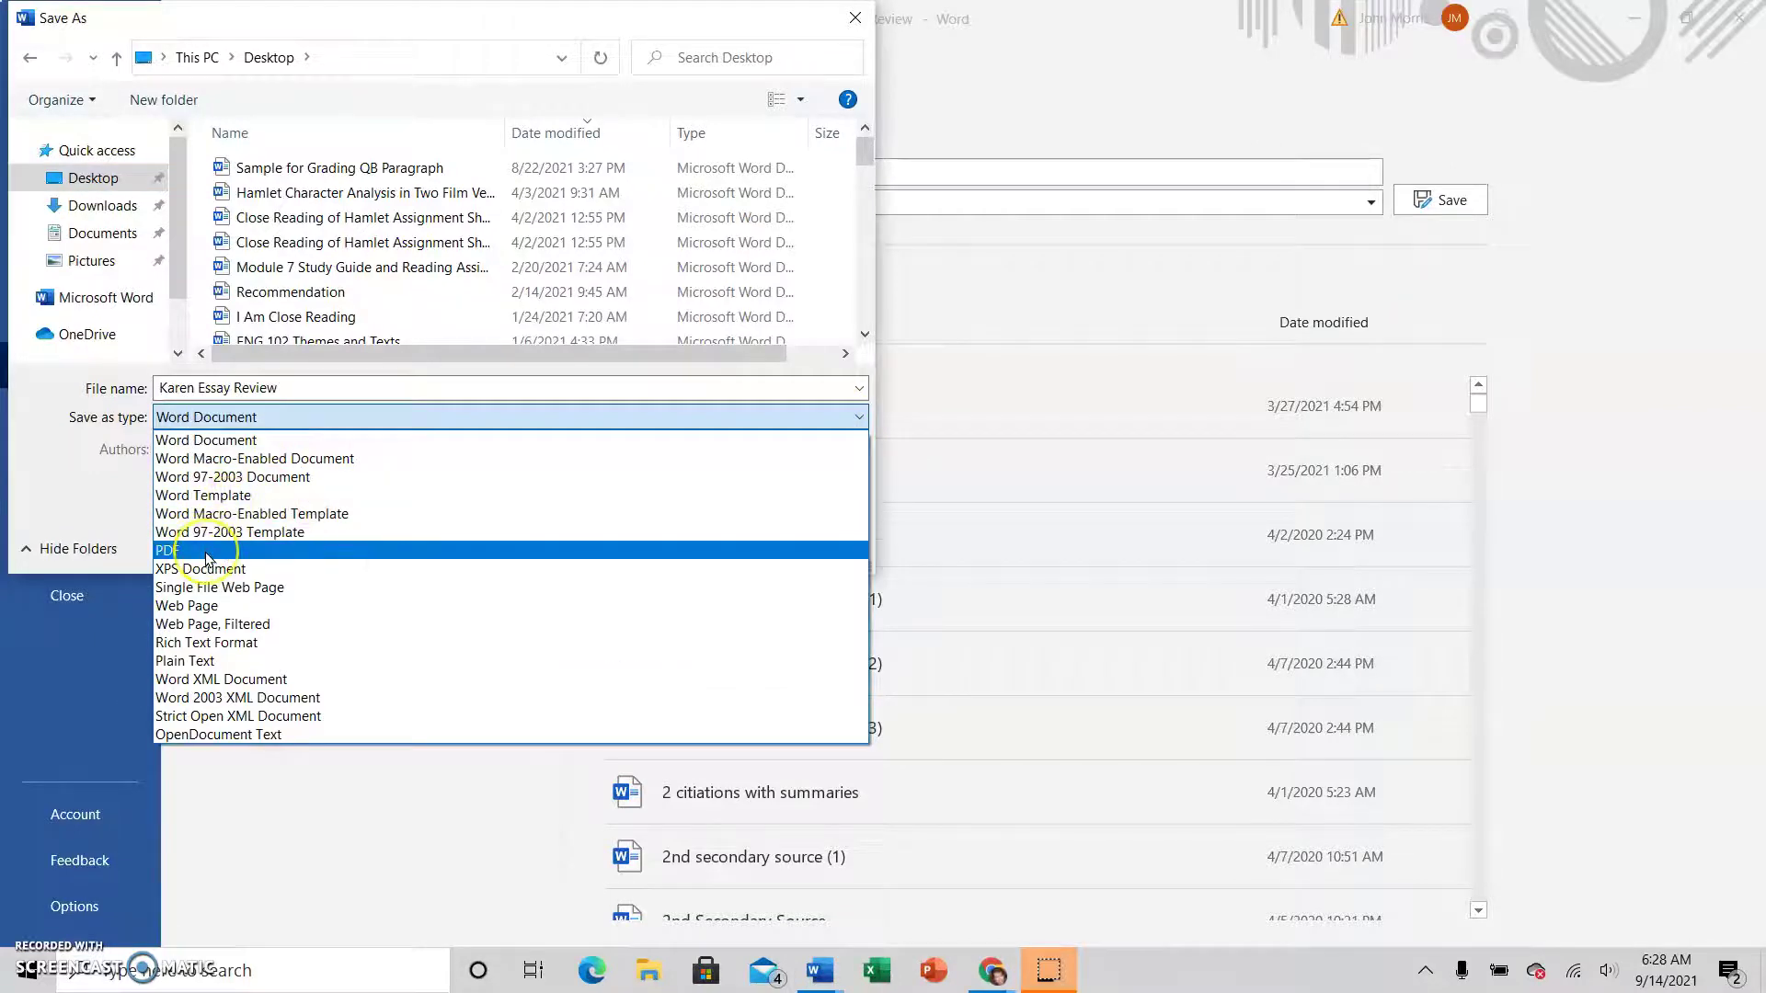
click(1019, 370)
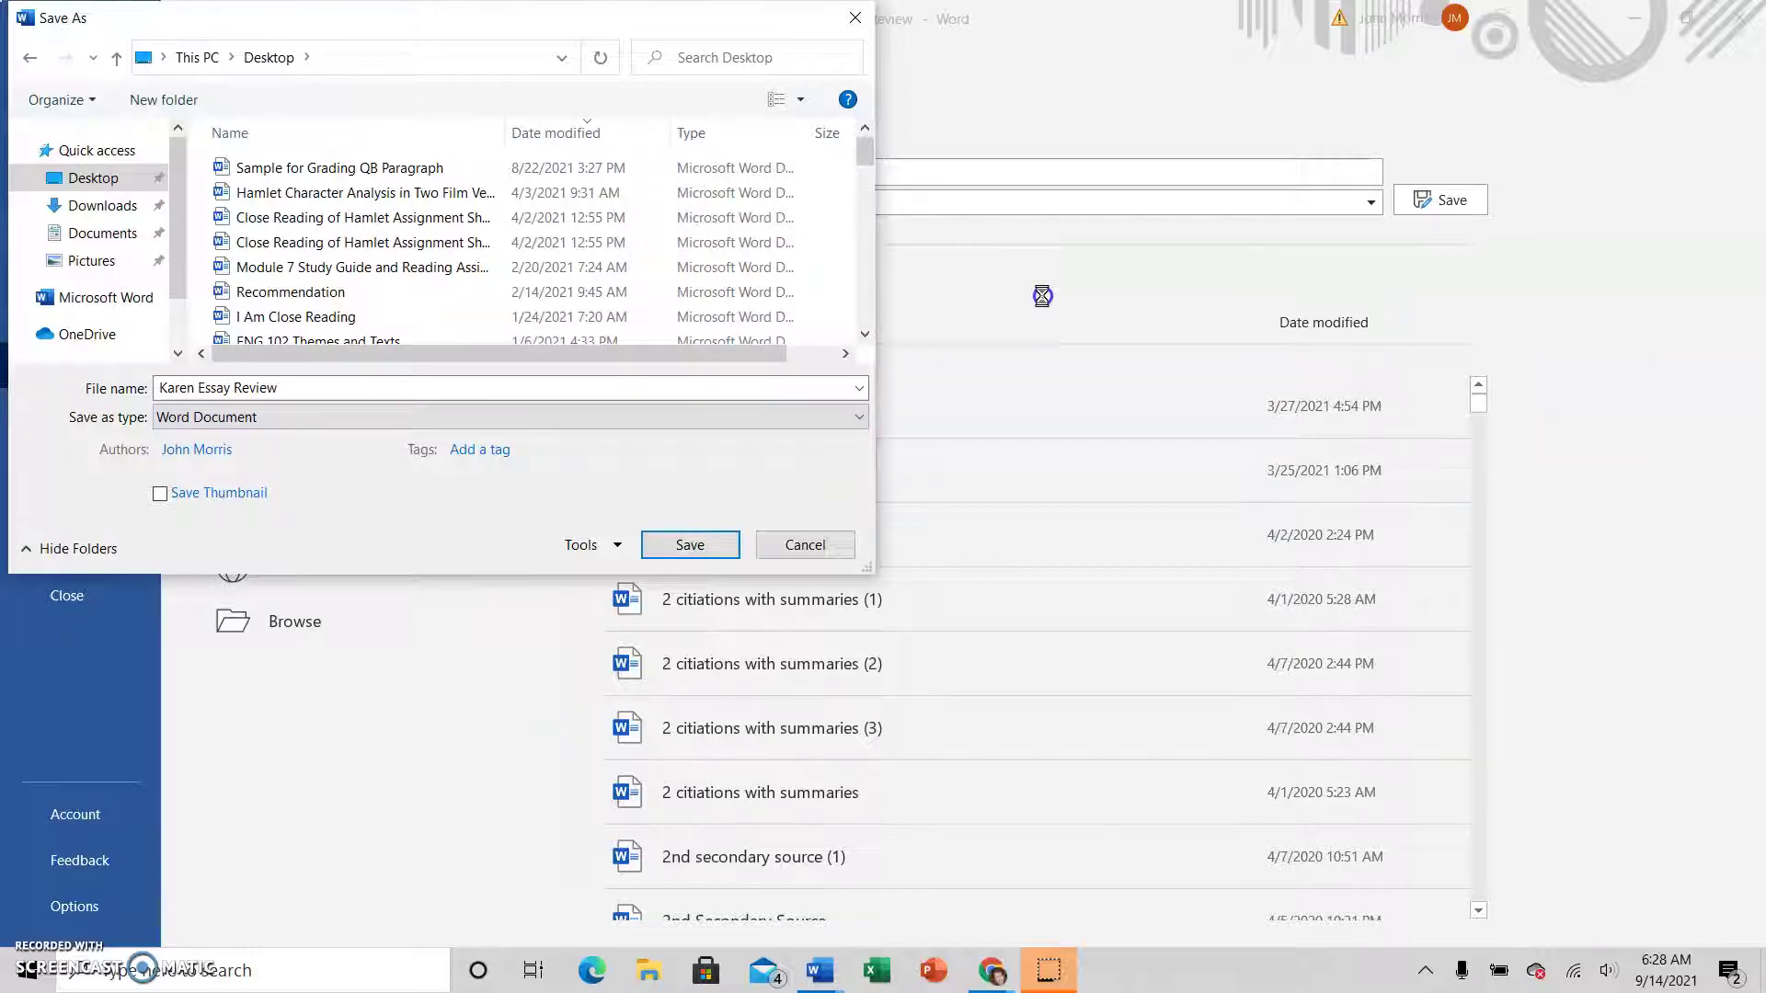
click(699, 547)
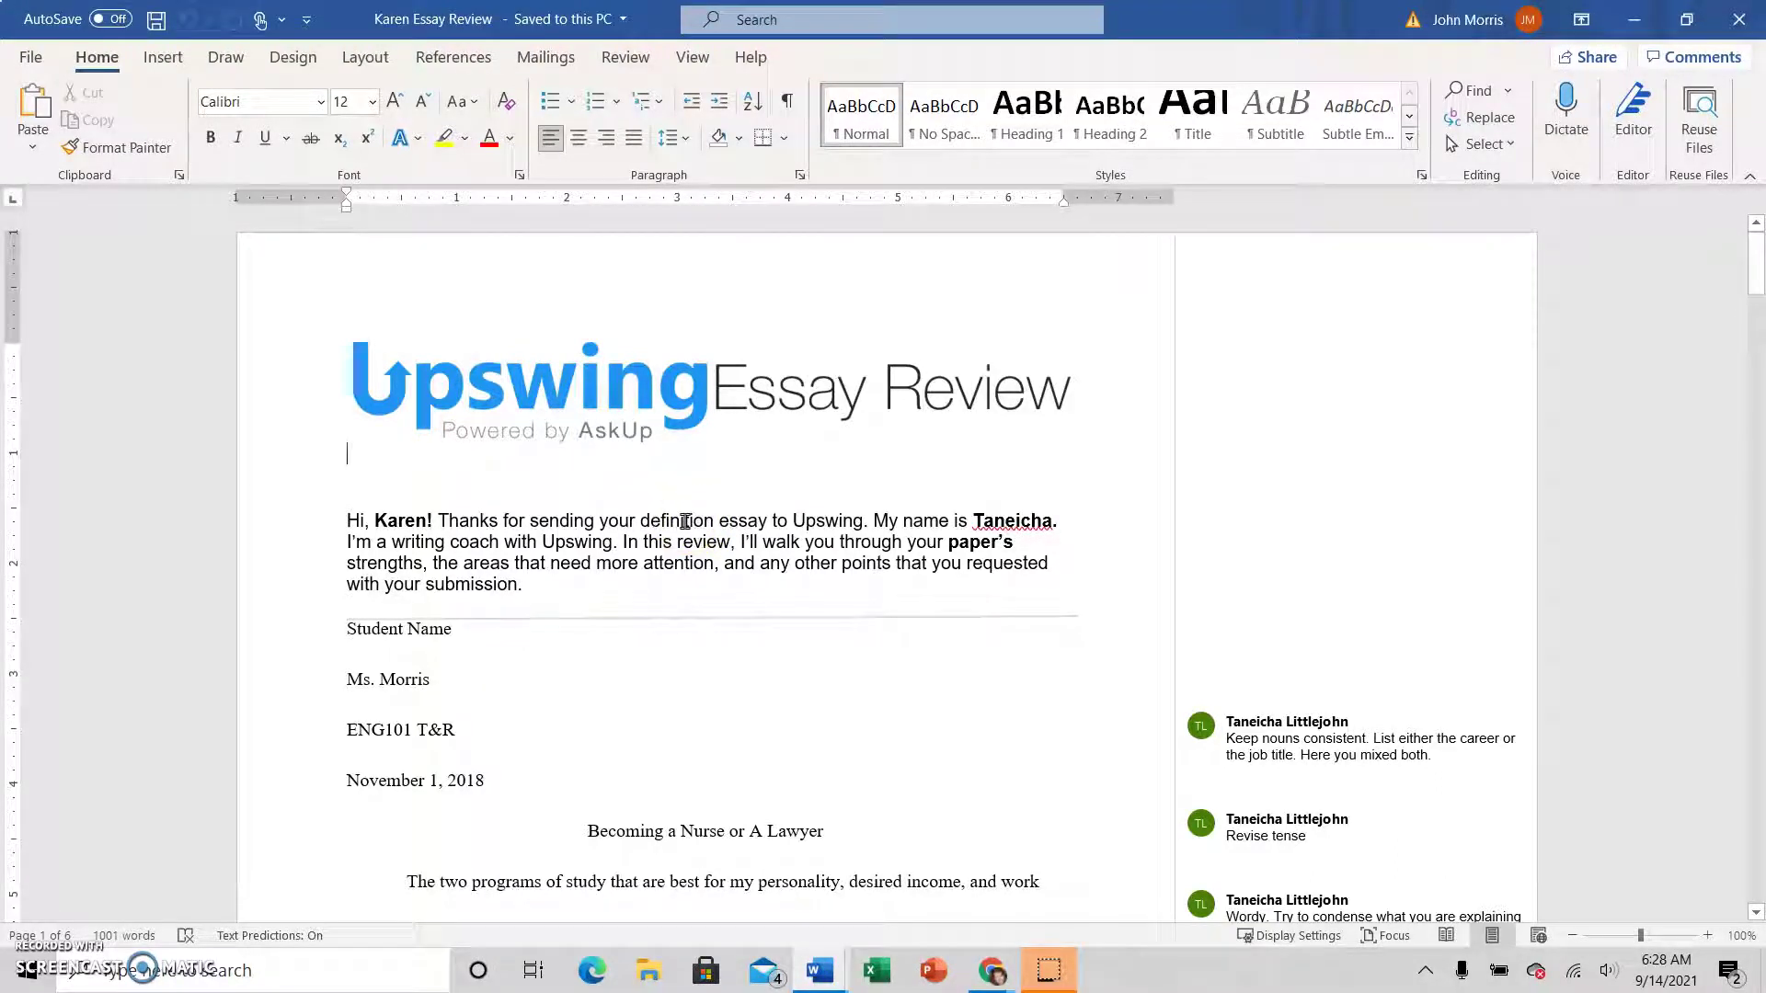
Minimize Word, switch to the Blackboard course tab and open the 21 September (Tuesday) page
click(1633, 11)
click(1634, 18)
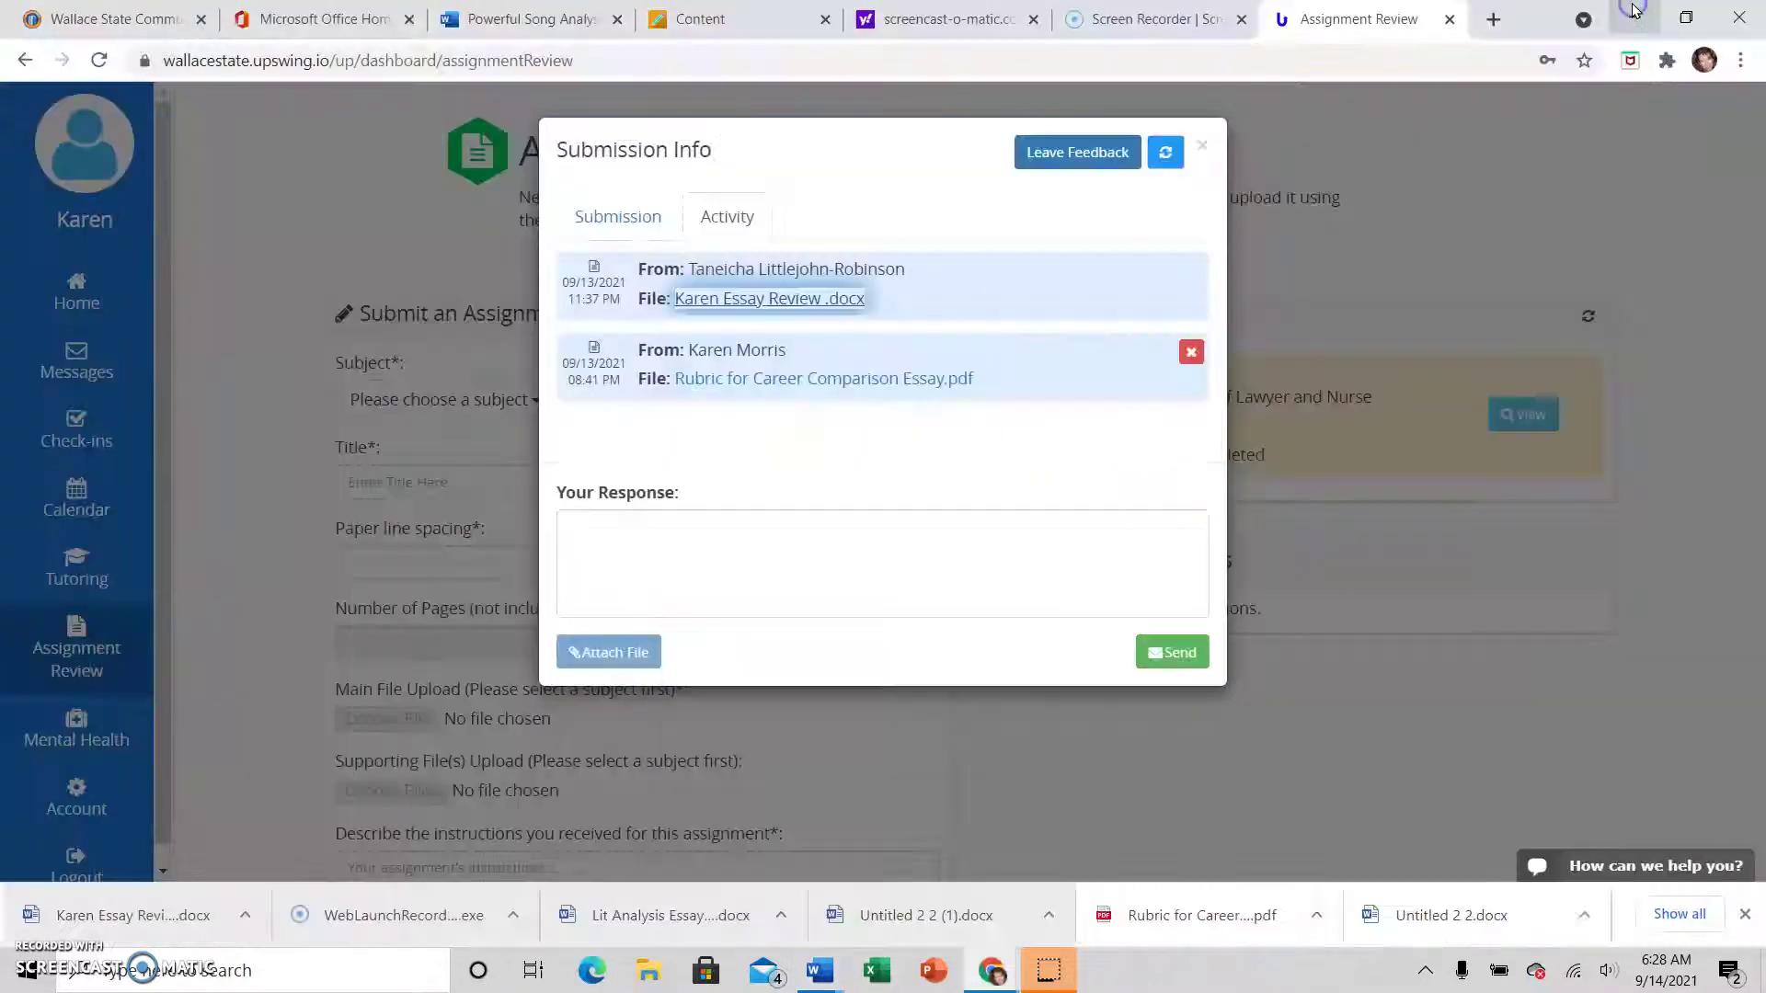
click(124, 18)
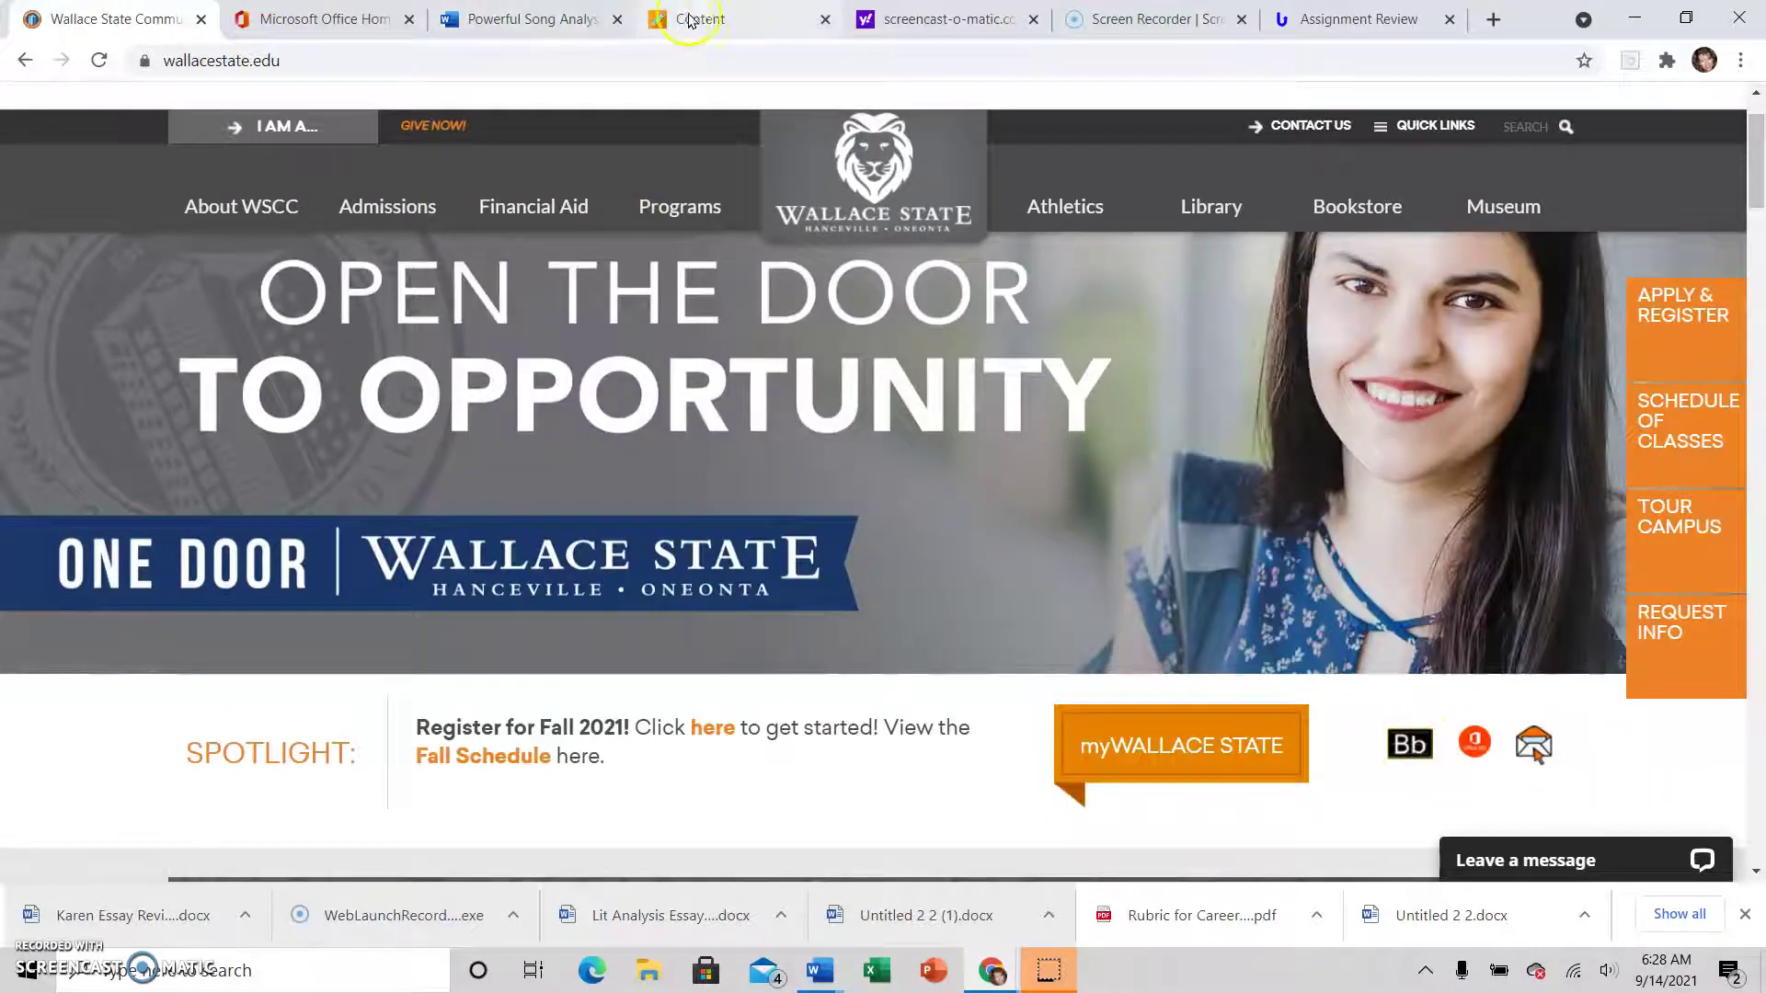
click(718, 19)
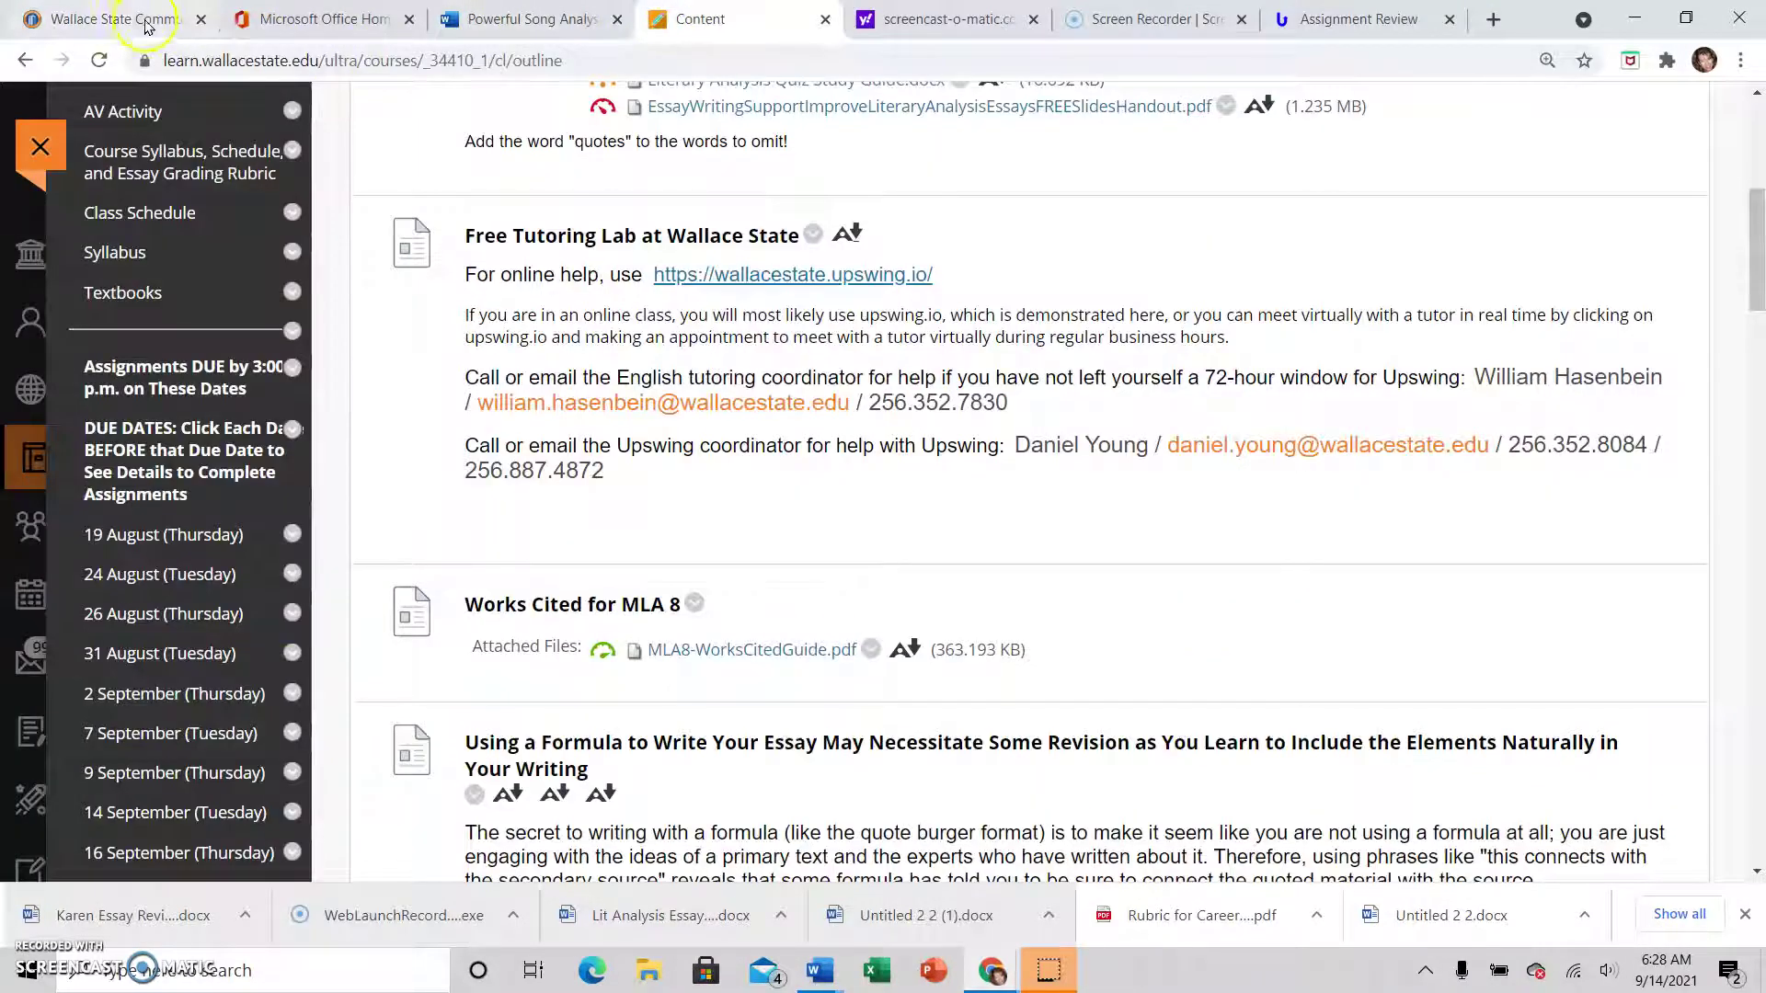
scroll(140, 340, down, 4)
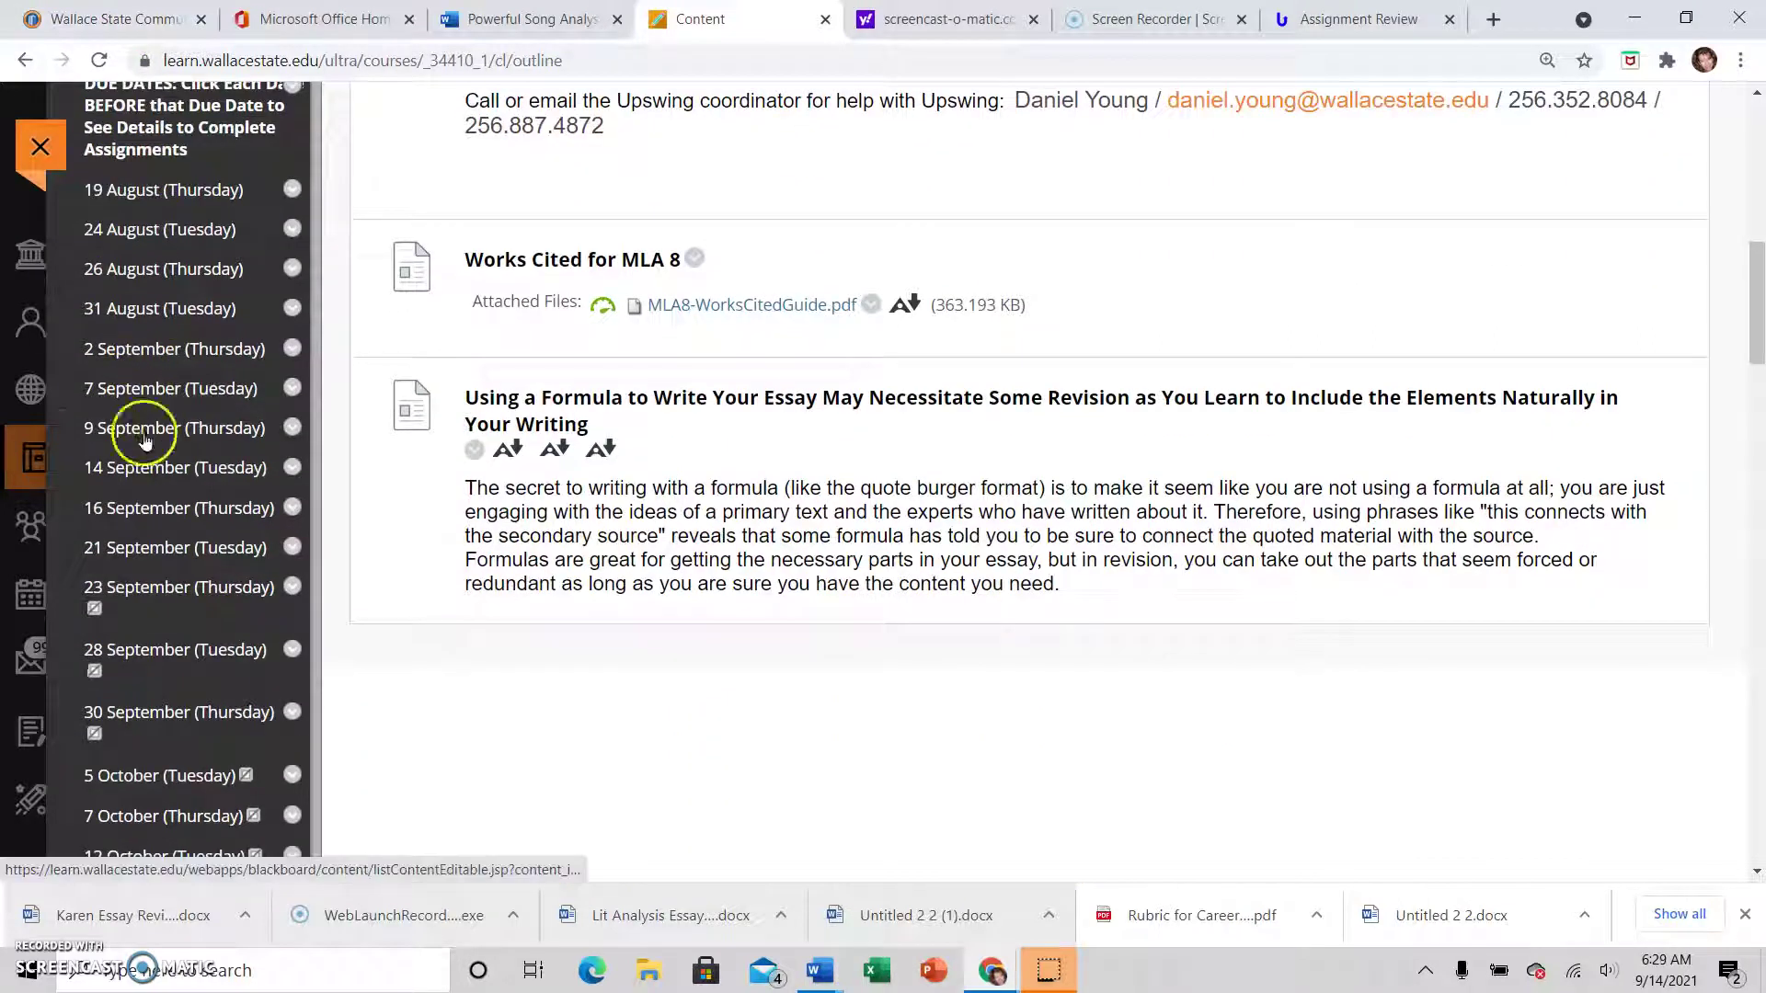
click(149, 548)
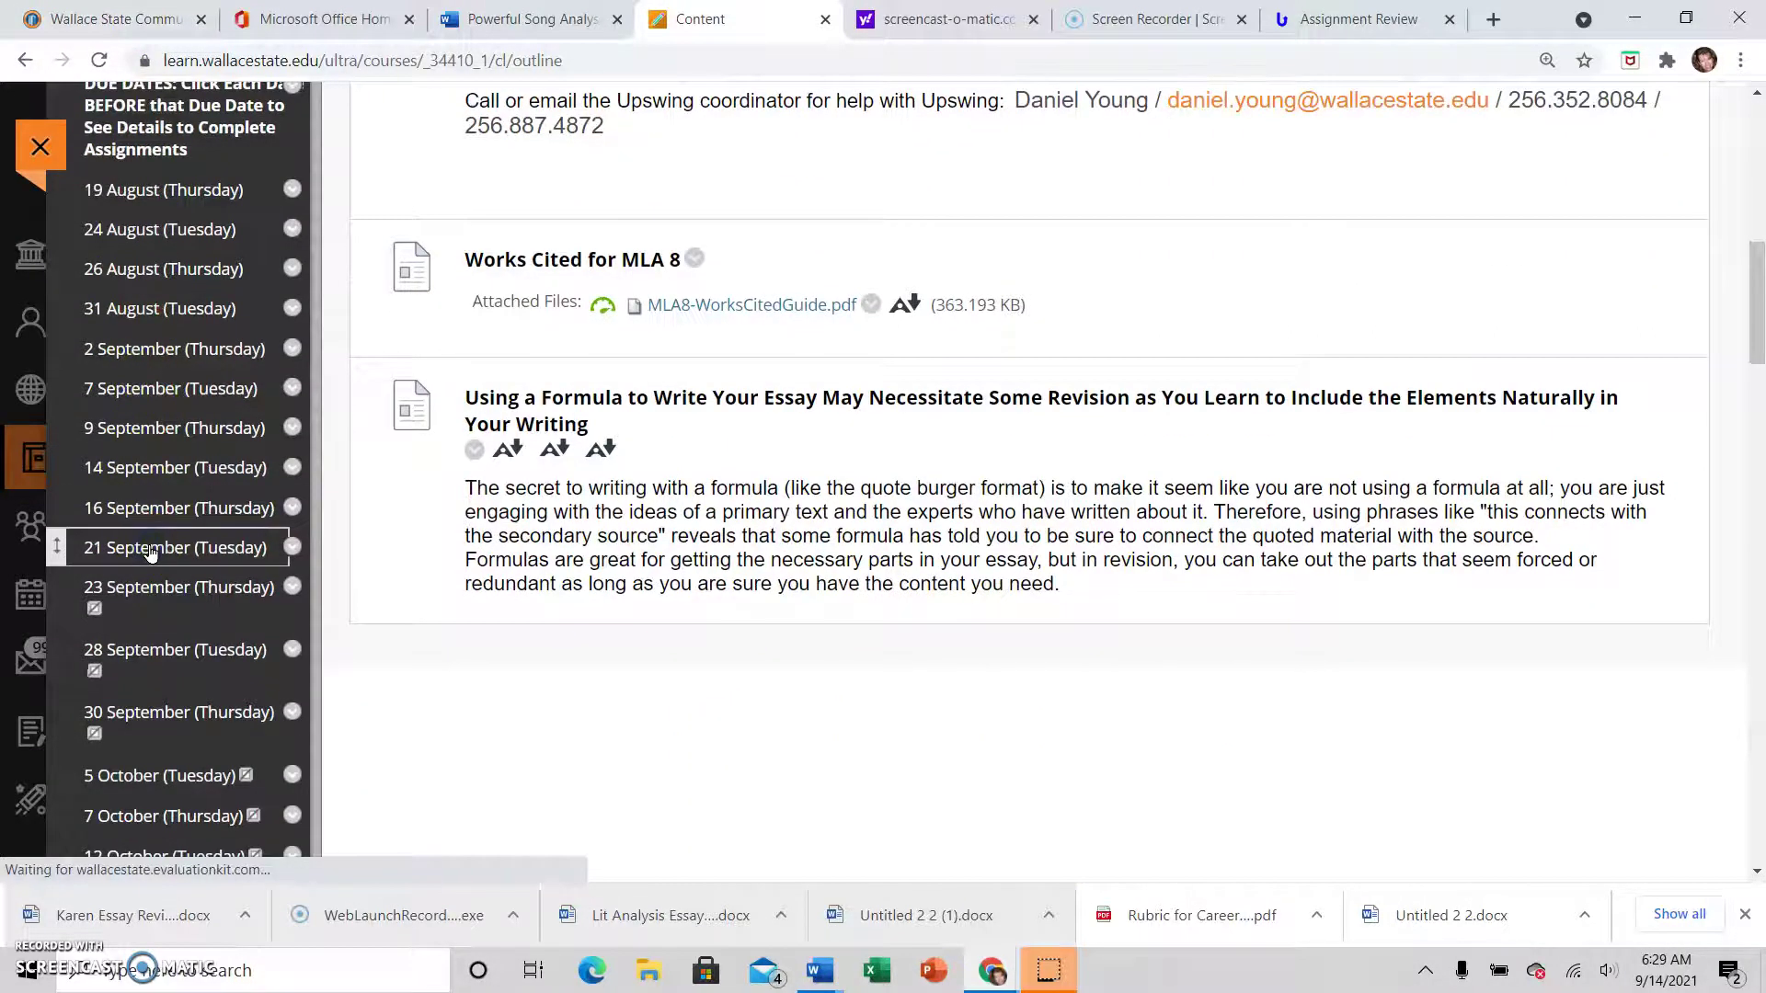
scroll(288, 533, down, 5)
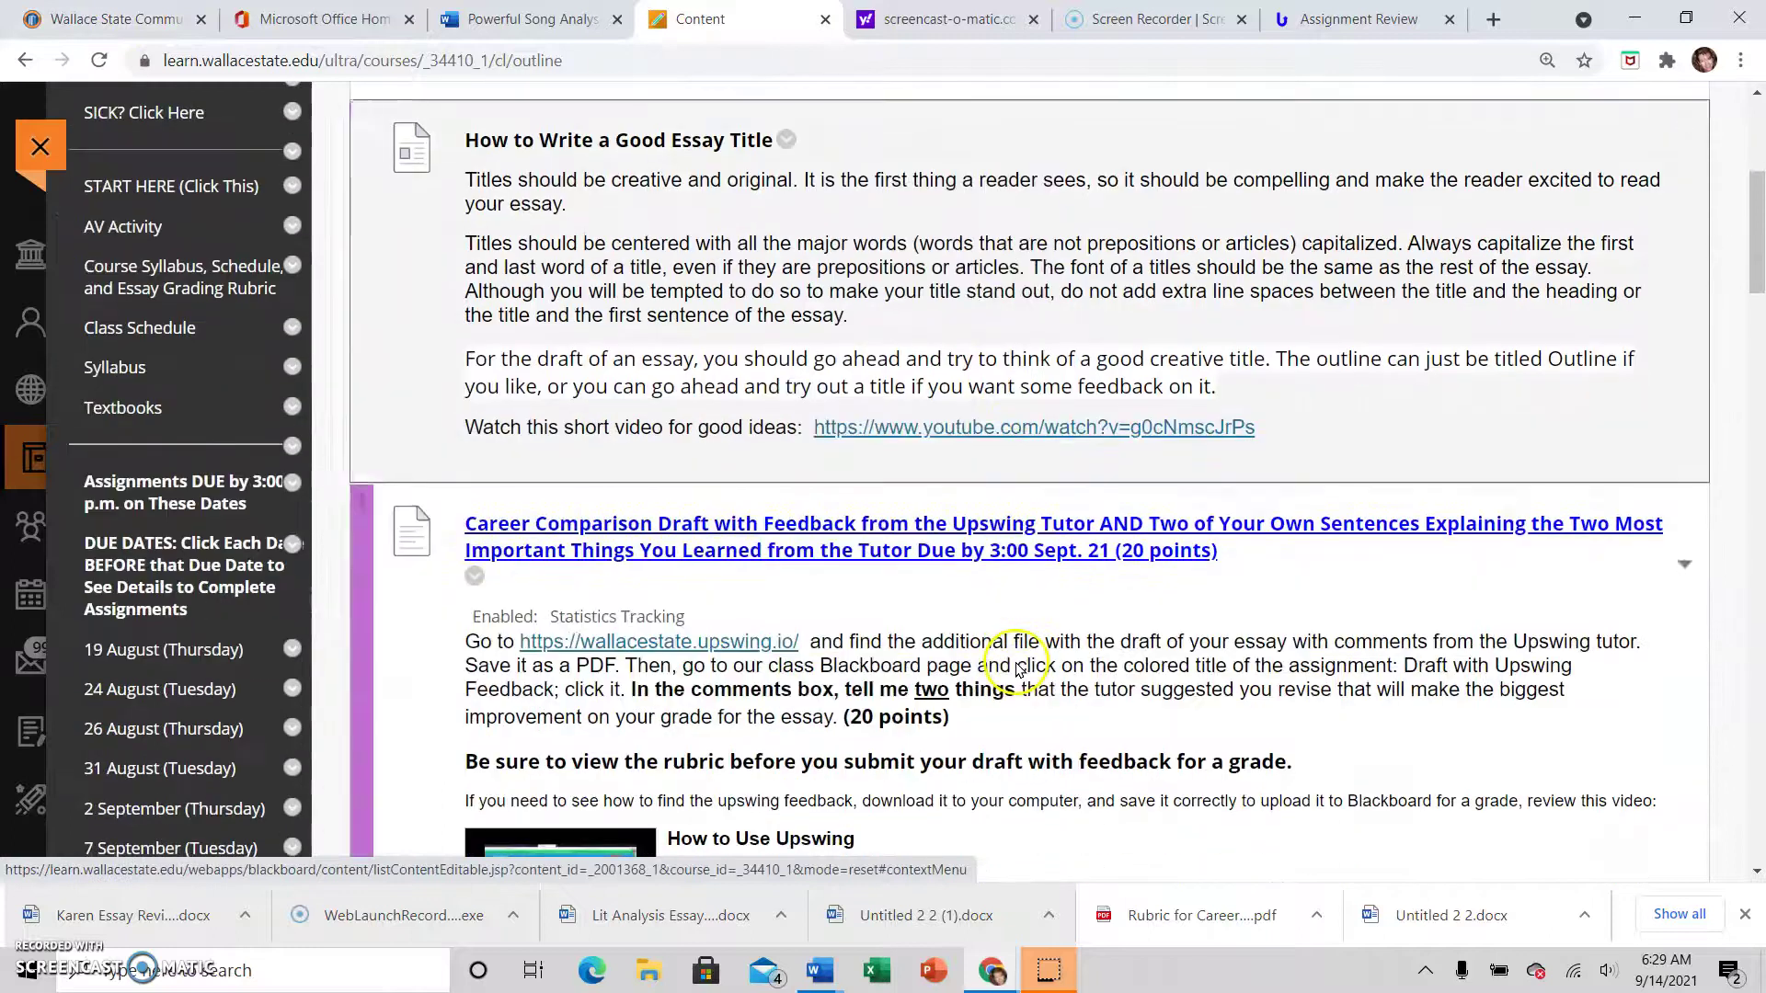
scroll(1018, 666, down, 2)
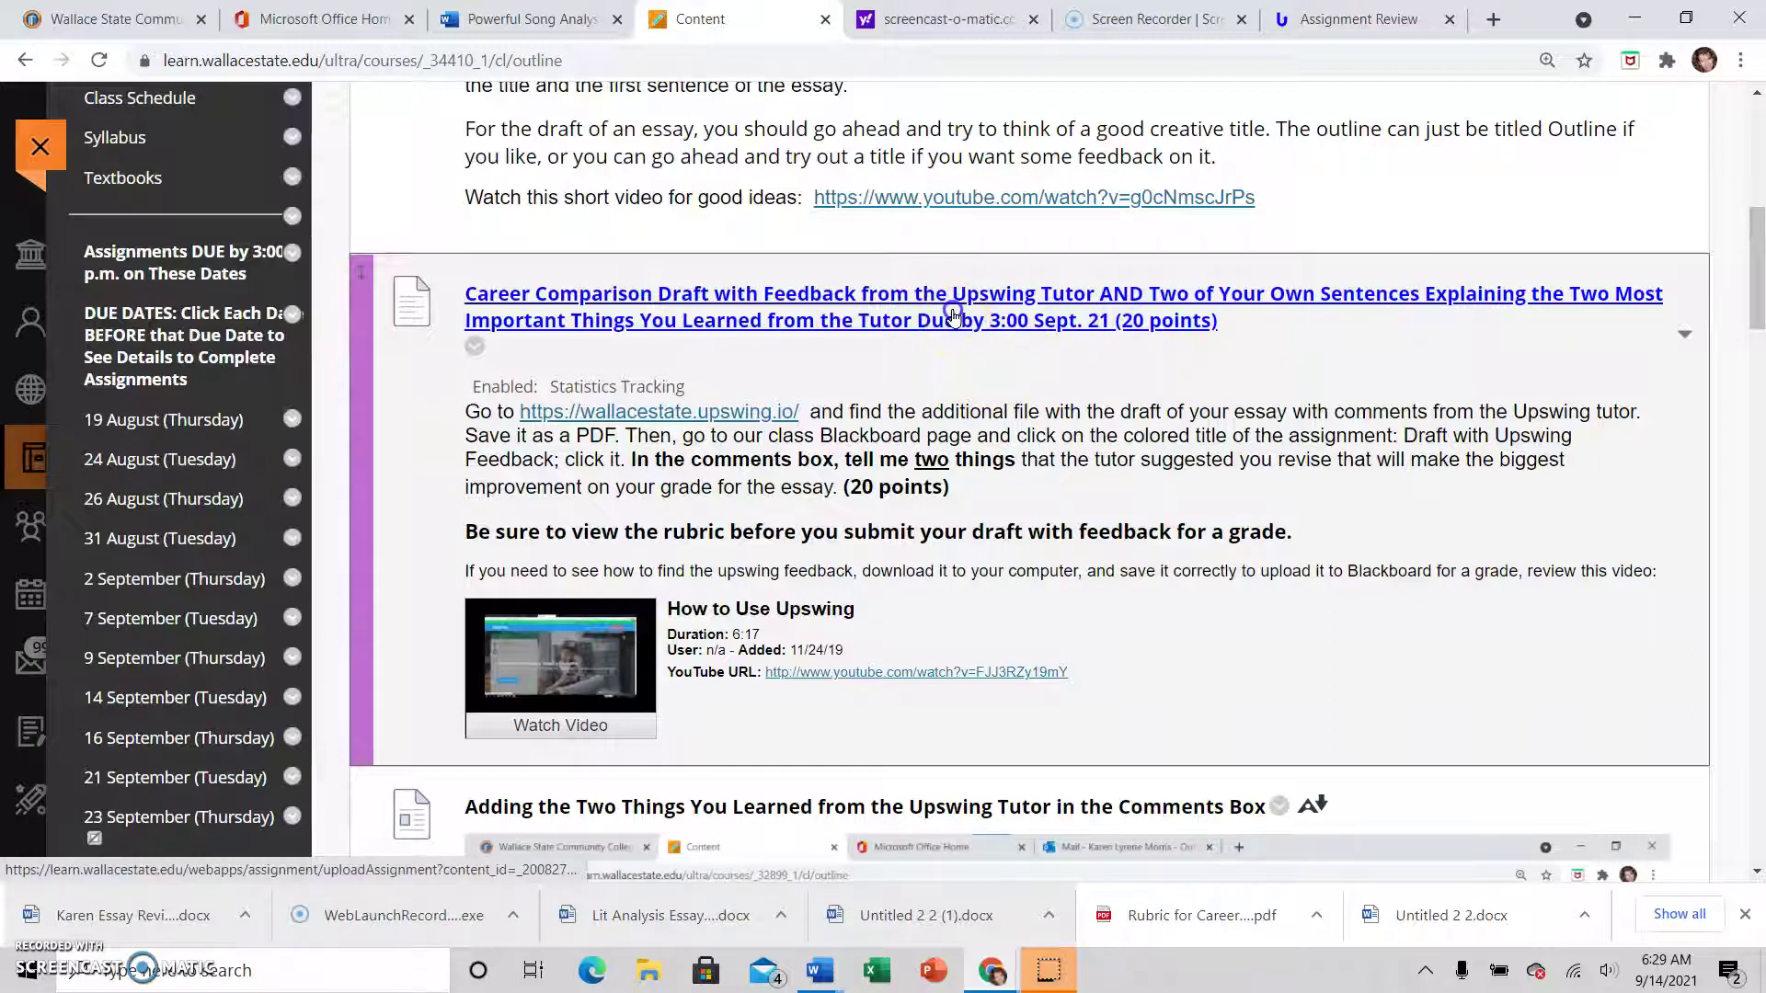
Open the Career Comparison Draft assignment, review its Novice/Competent/Proficient rubric, then close the rubric
click(954, 316)
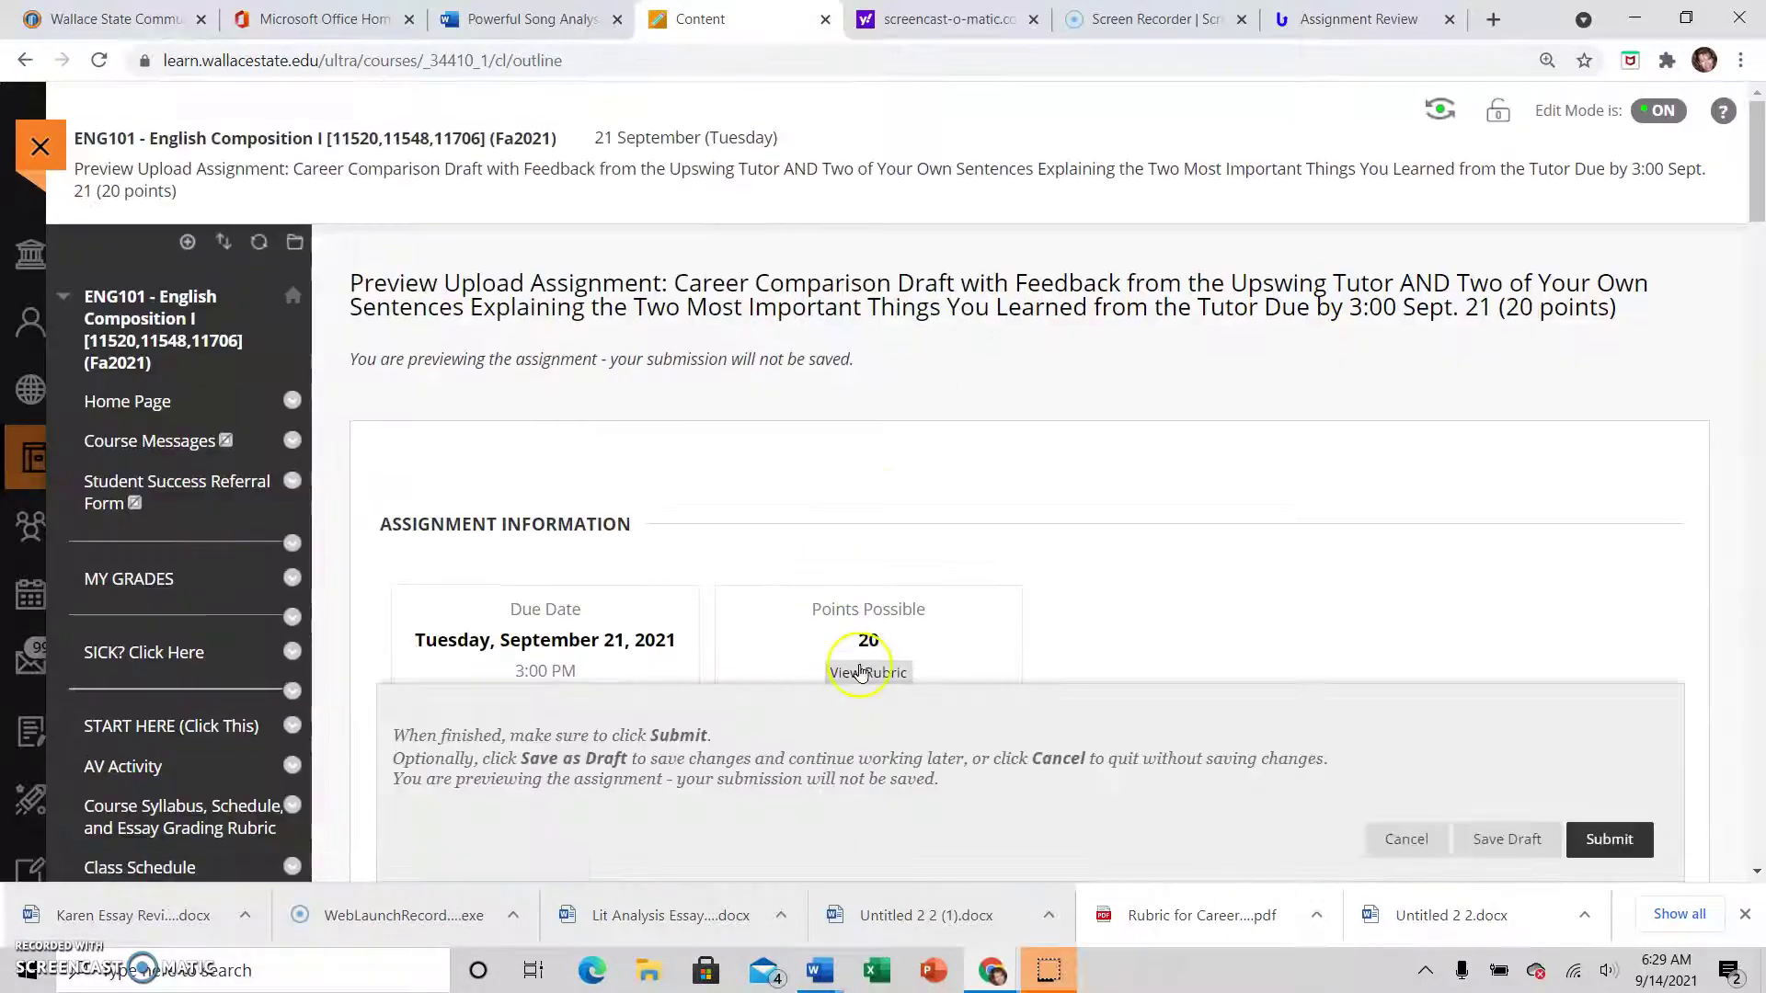
scroll(1057, 505, down, 3)
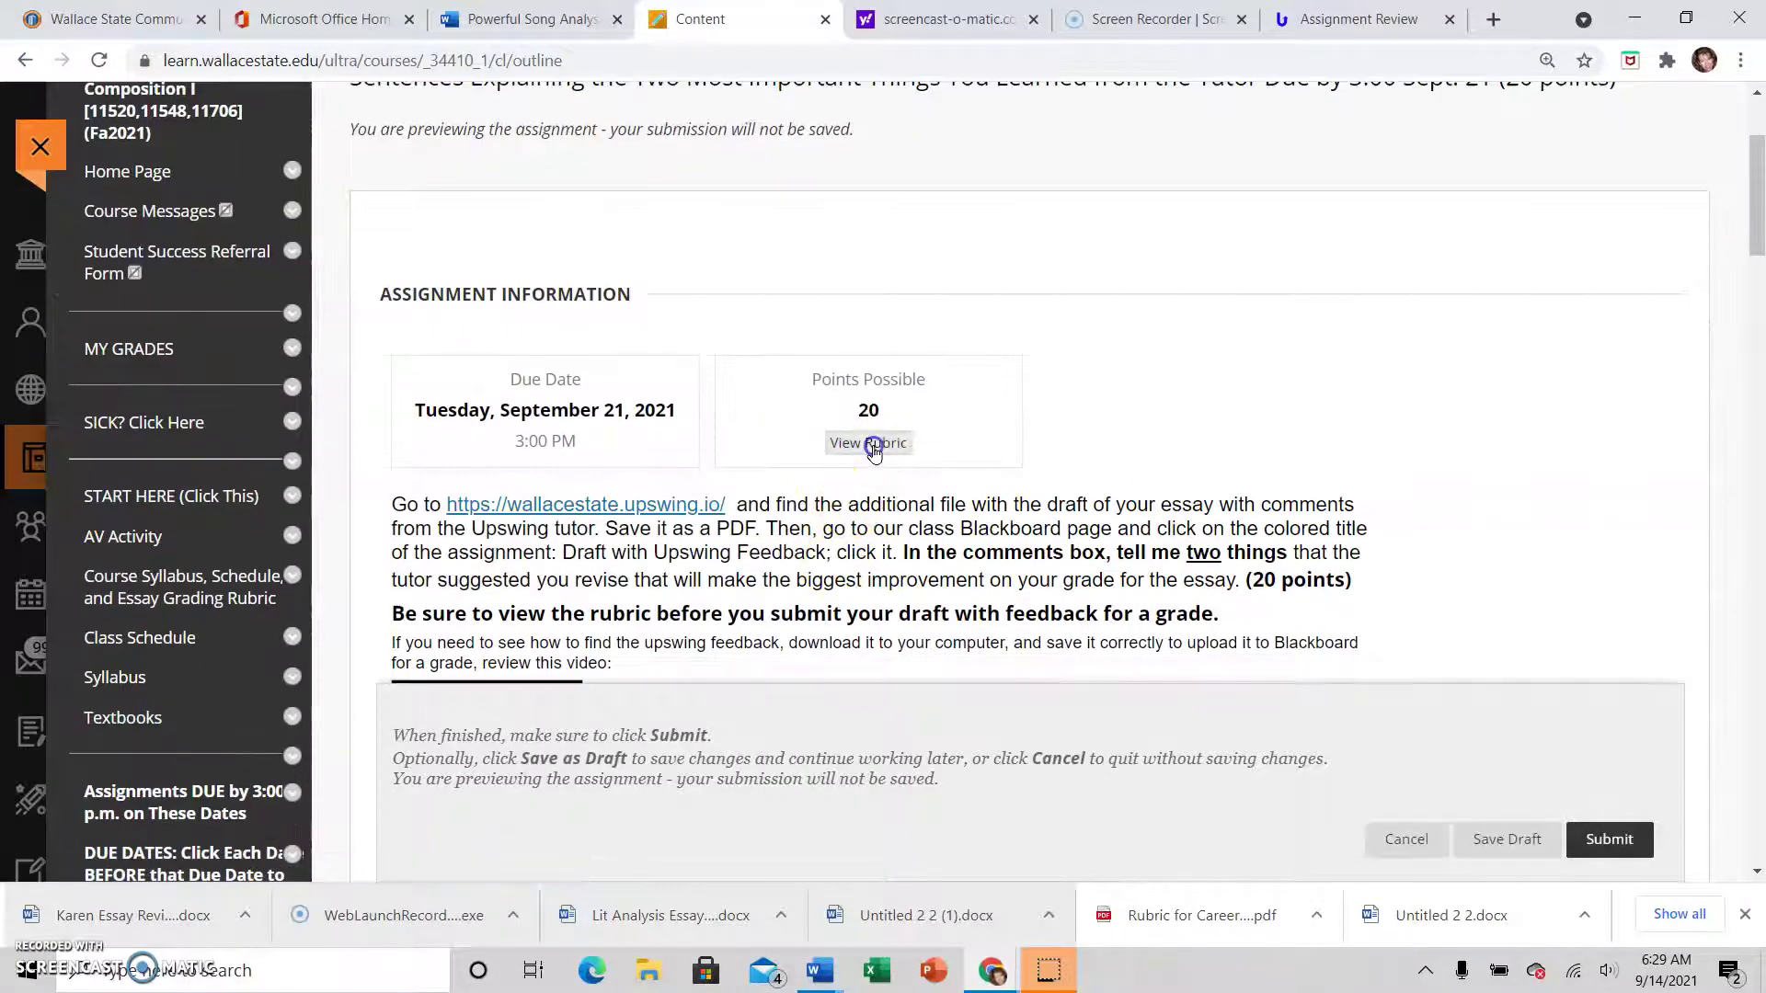
click(871, 445)
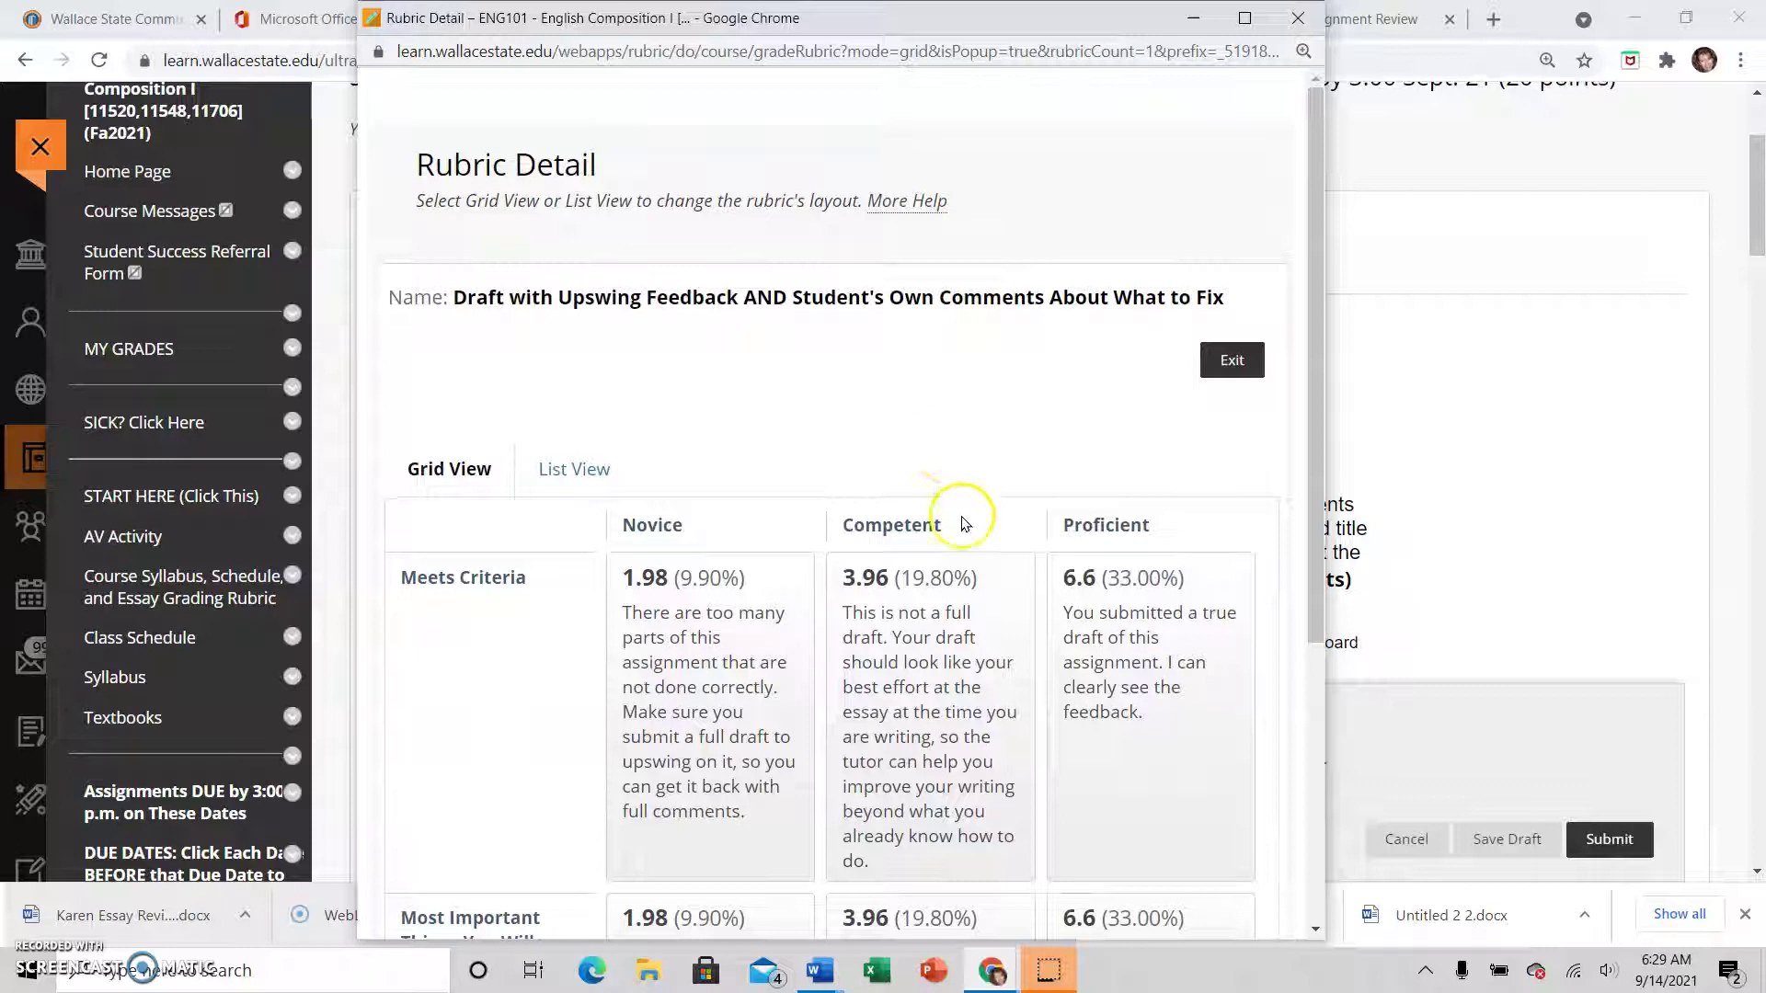
scroll(957, 533, down, 4)
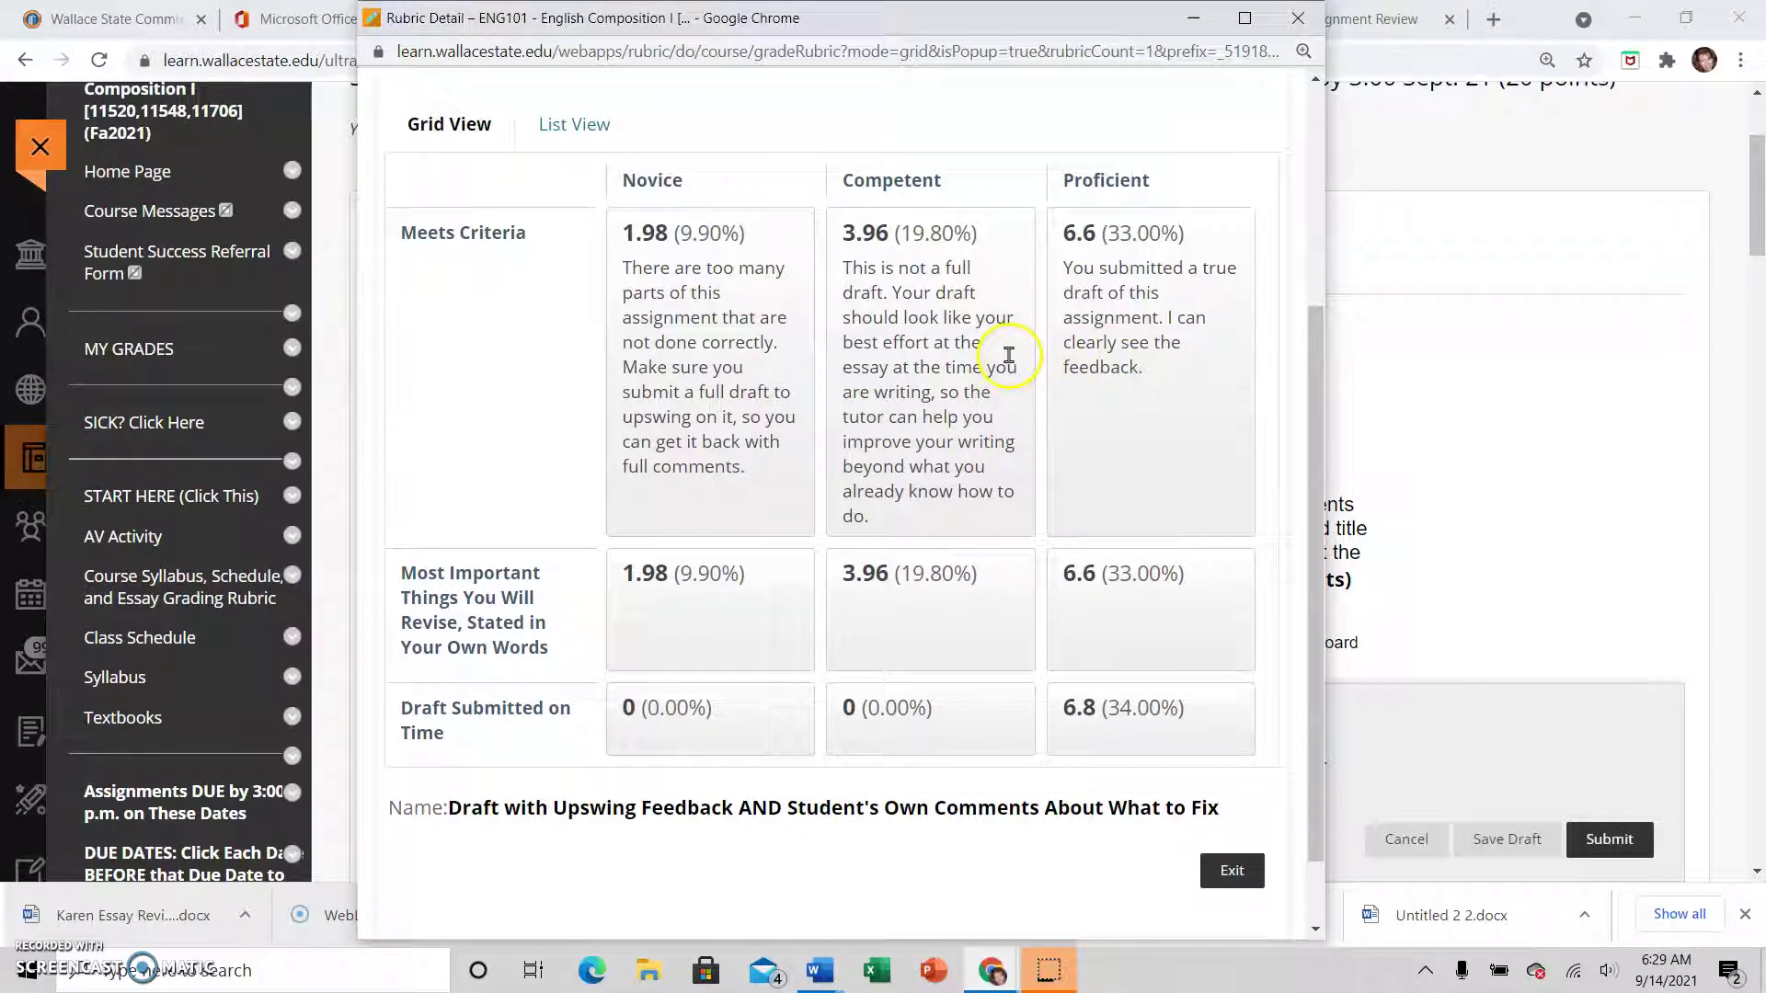
scroll(1016, 353, up, 1)
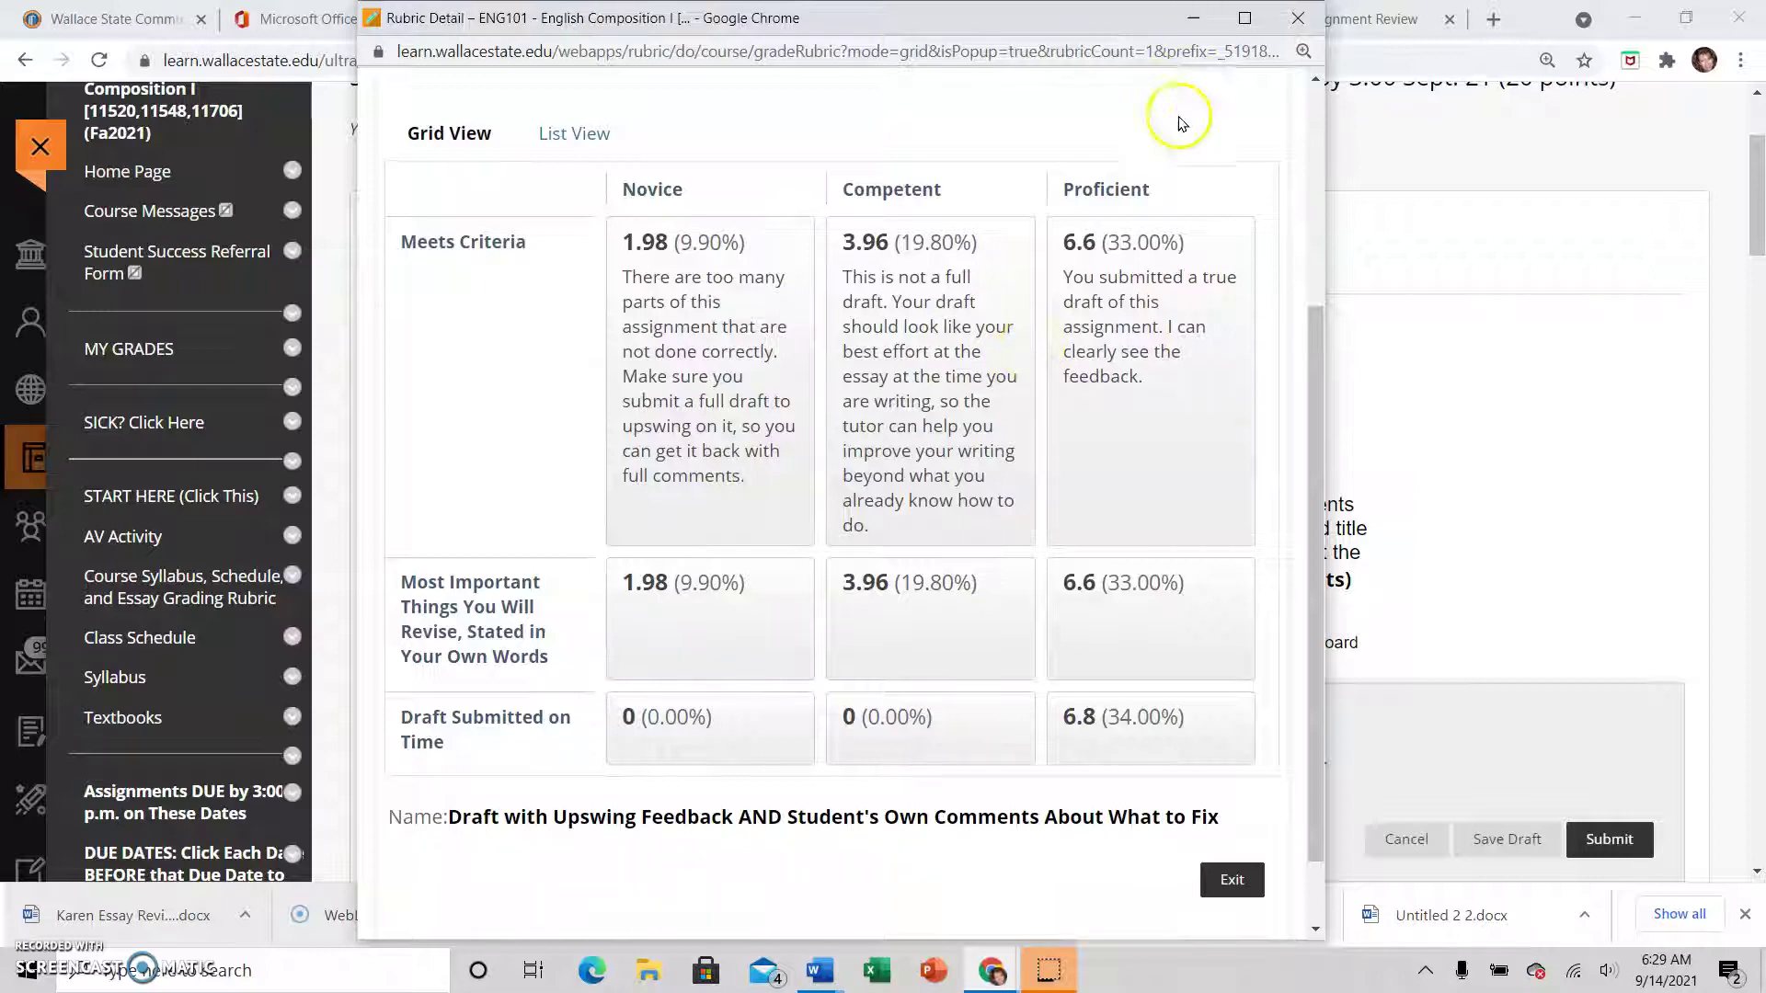
click(1315, 27)
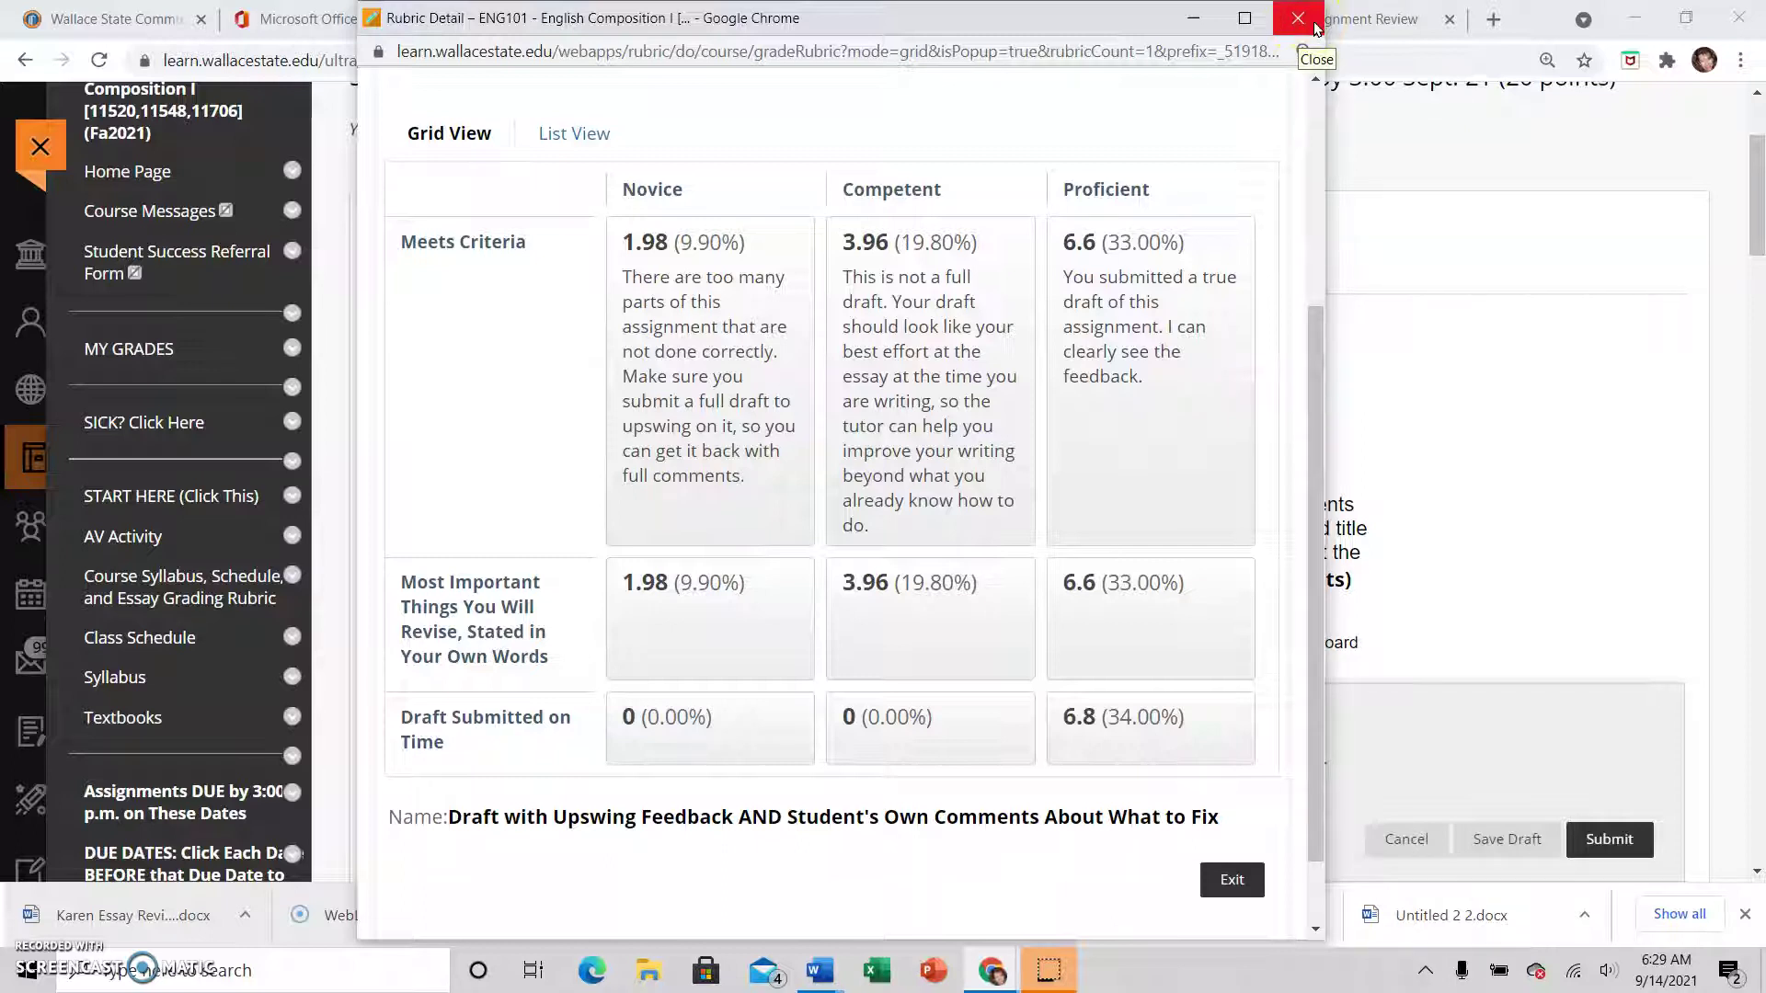
click(1314, 27)
click(1205, 426)
scroll(1287, 414, down, 3)
scroll(1347, 409, down, 1)
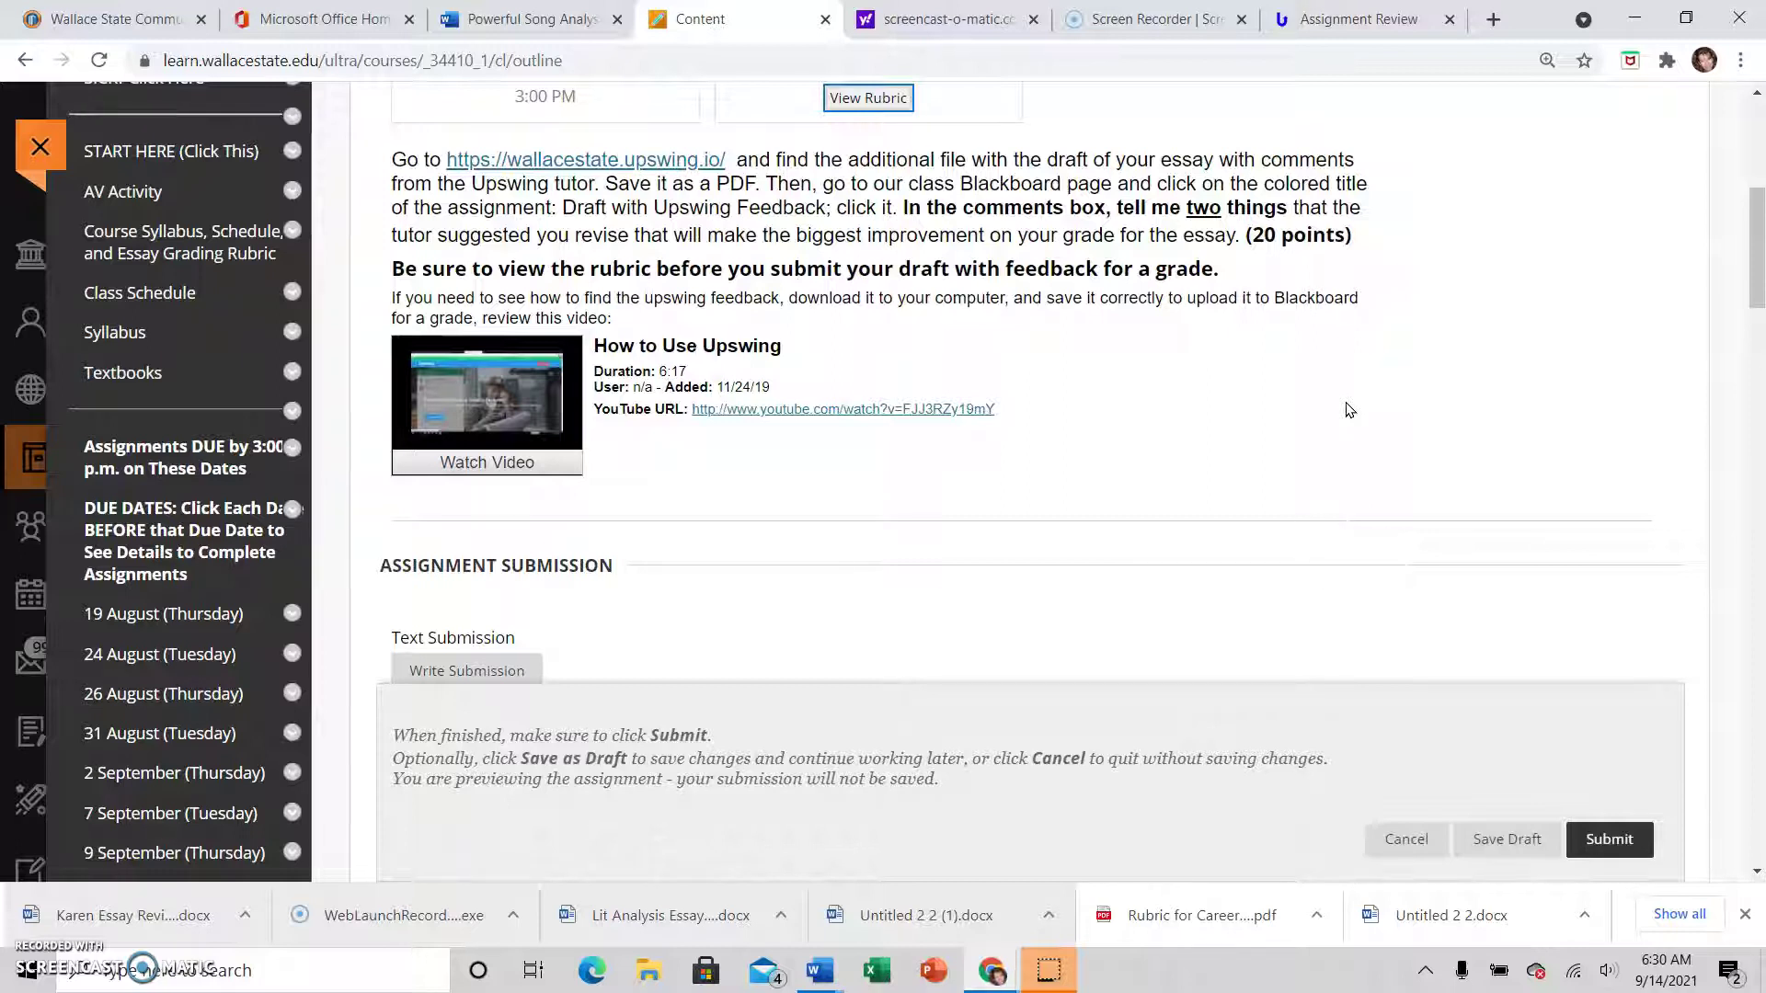
scroll(1347, 409, up, 1)
scroll(1348, 409, down, 1)
scroll(1289, 407, down, 2)
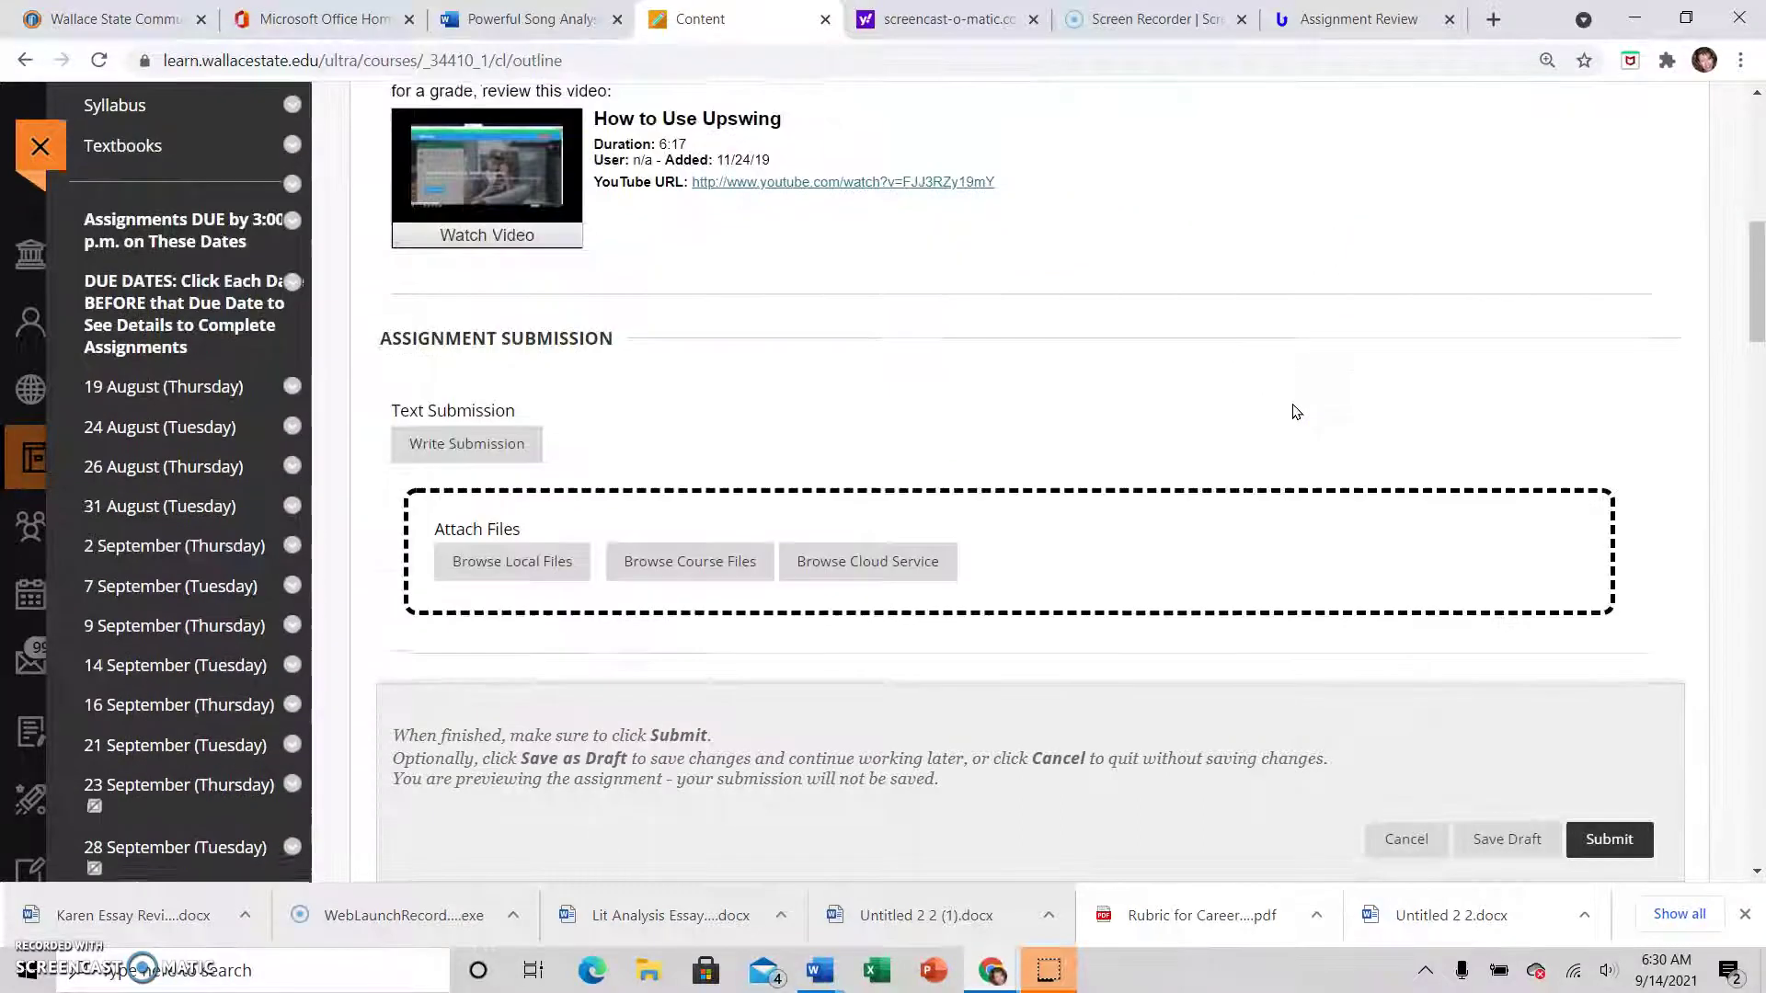
scroll(1295, 412, down, 3)
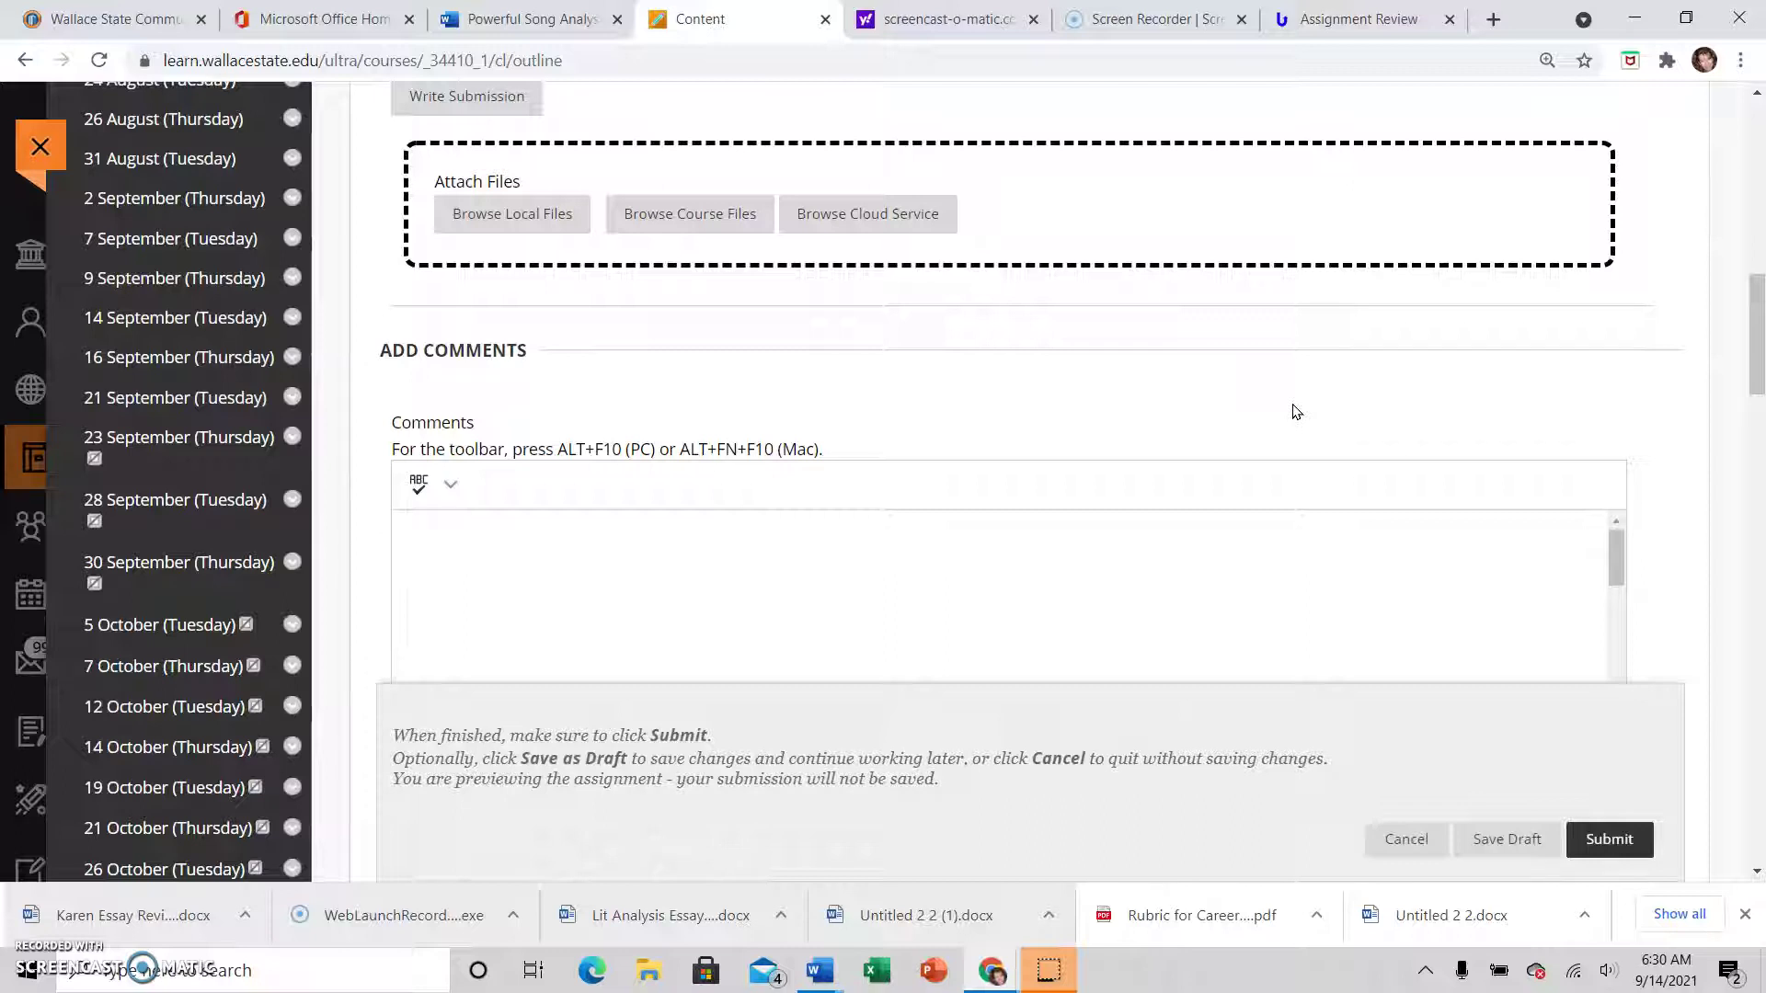
scroll(1295, 411, up, 3)
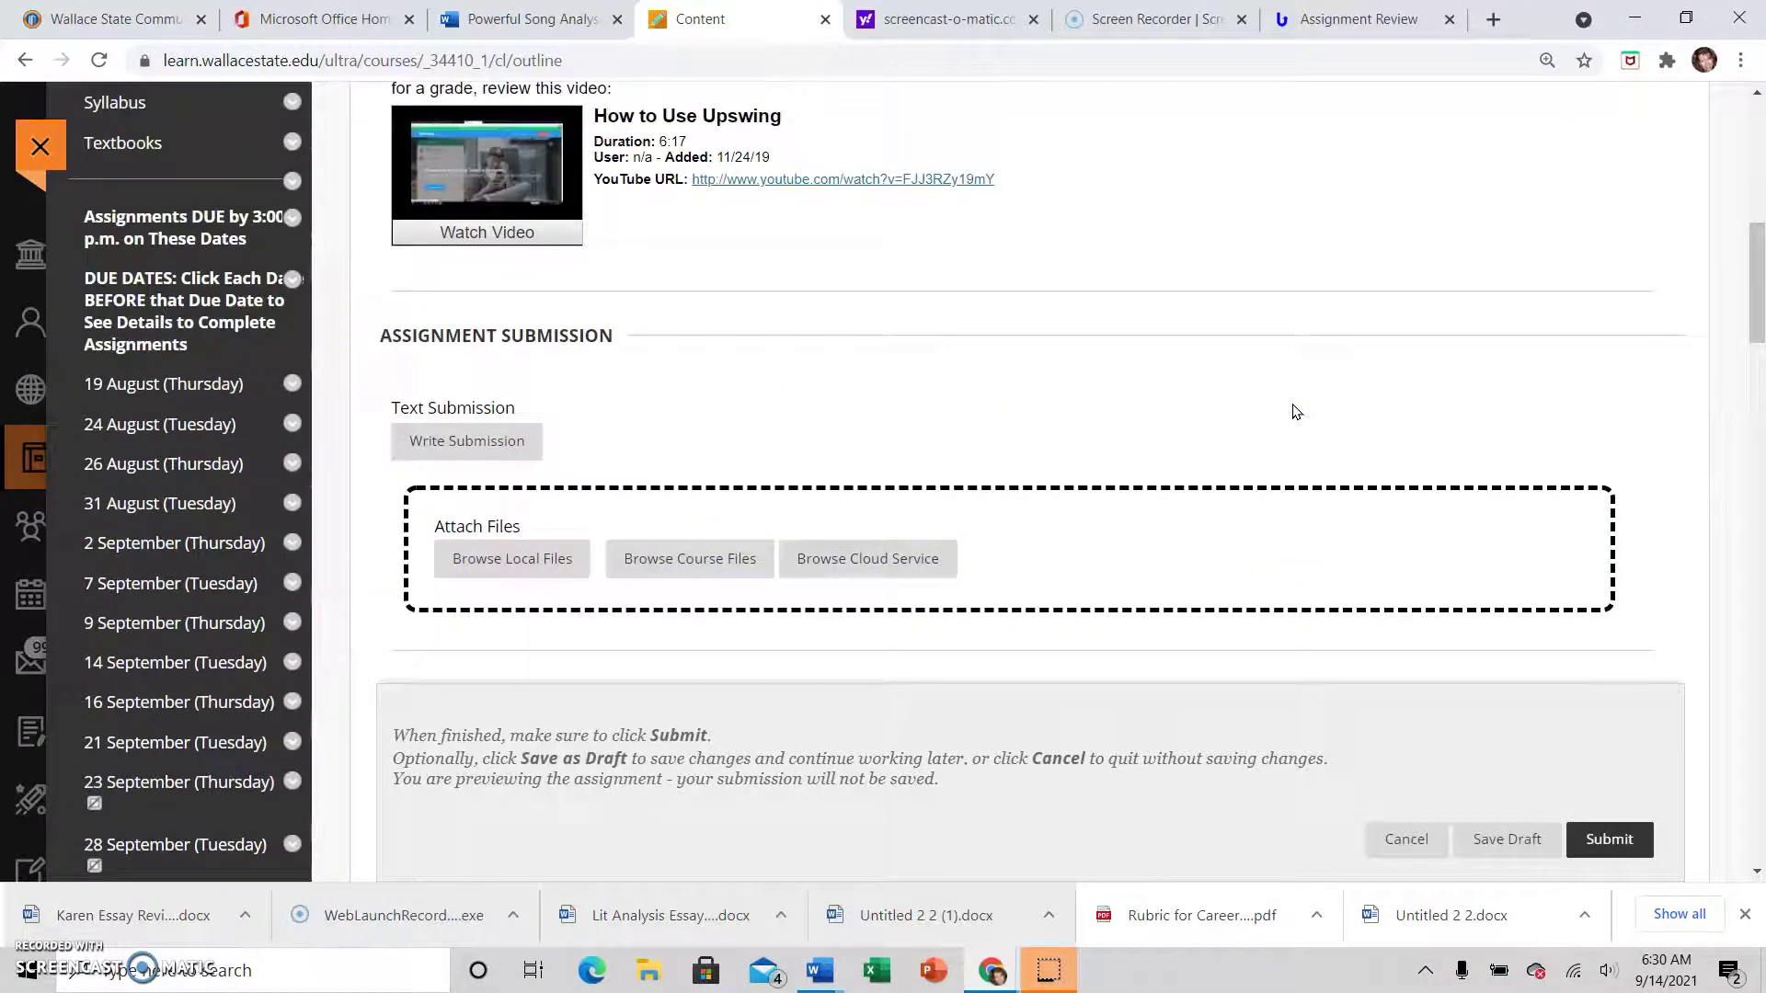
scroll(875, 433, up, 2)
scroll(873, 439, down, 2)
Attach the essay review .docx from the Desktop via Browse Local Files and check the attachment
click(548, 554)
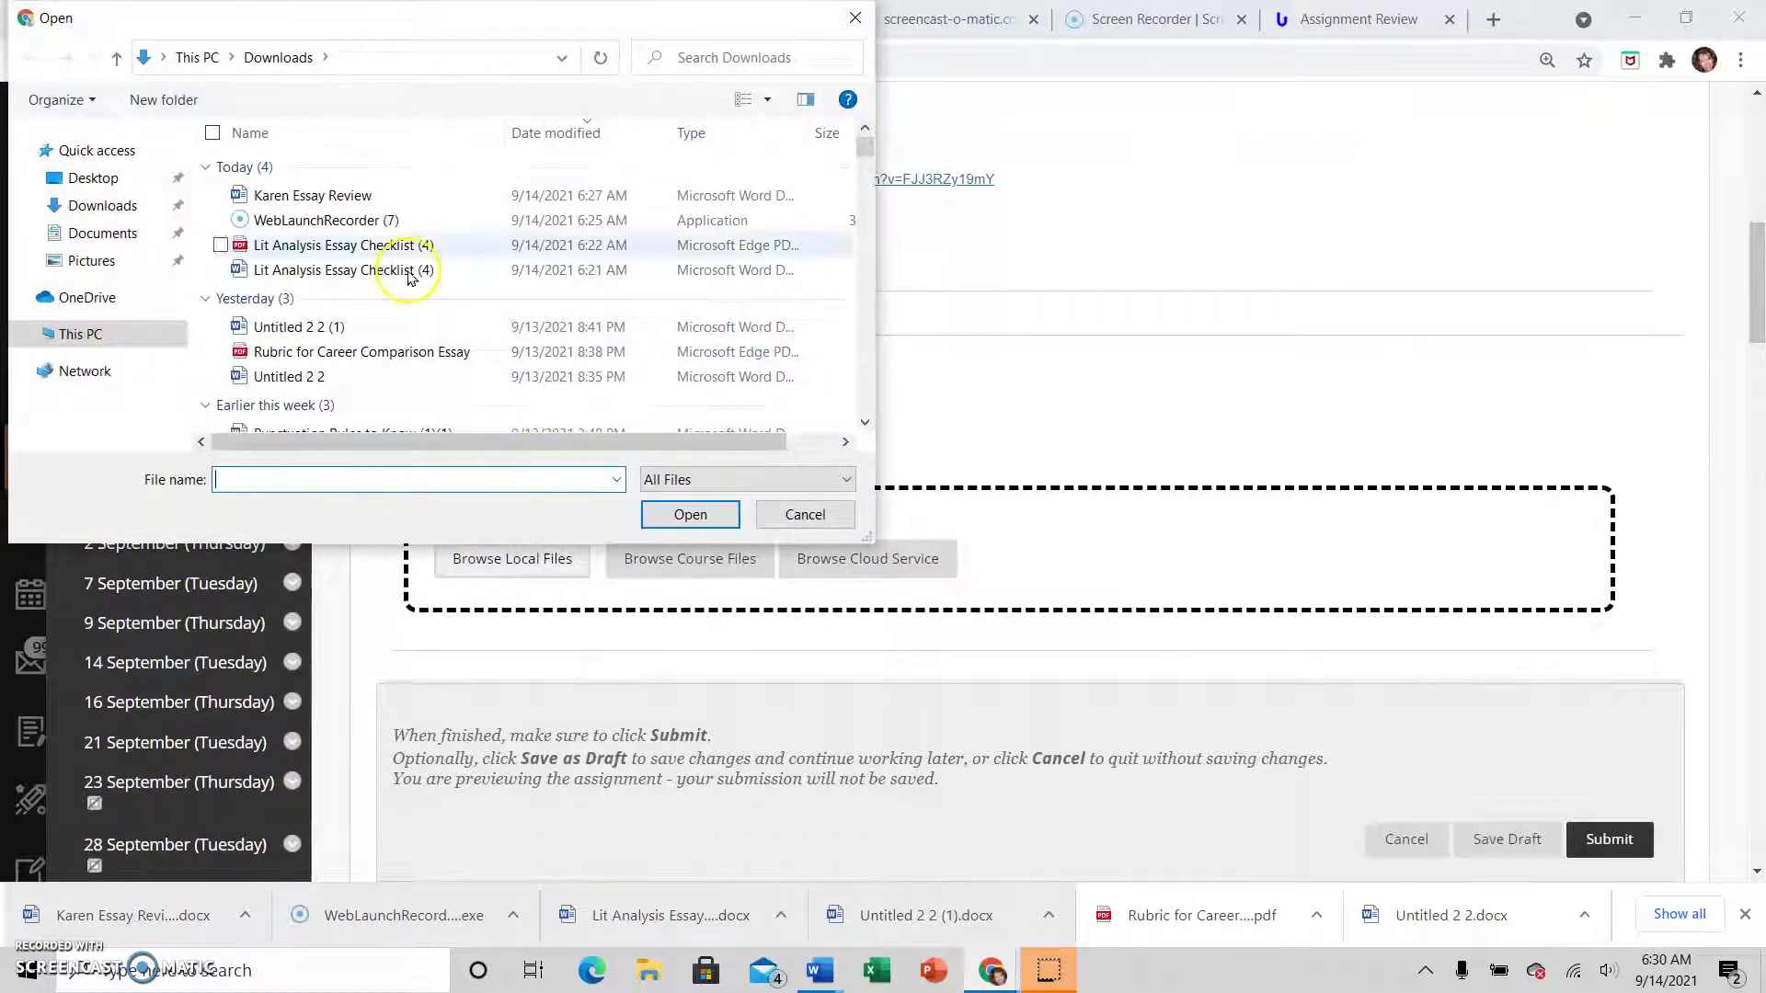
click(342, 195)
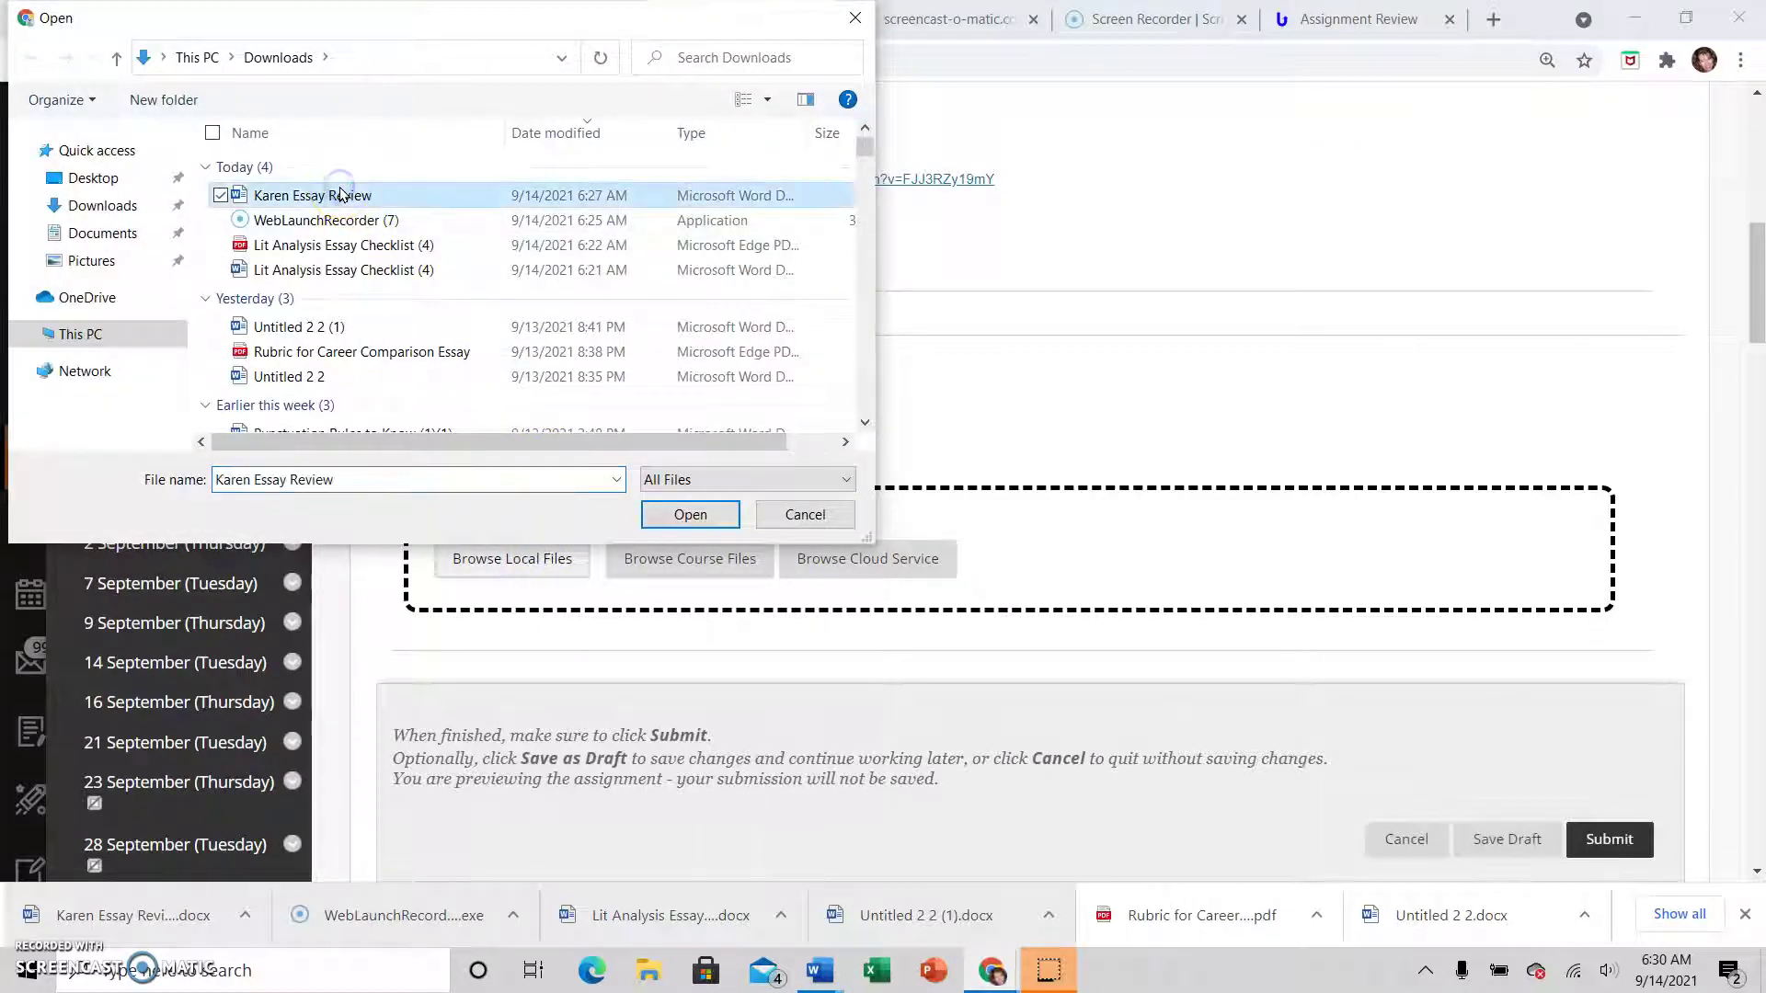
click(110, 181)
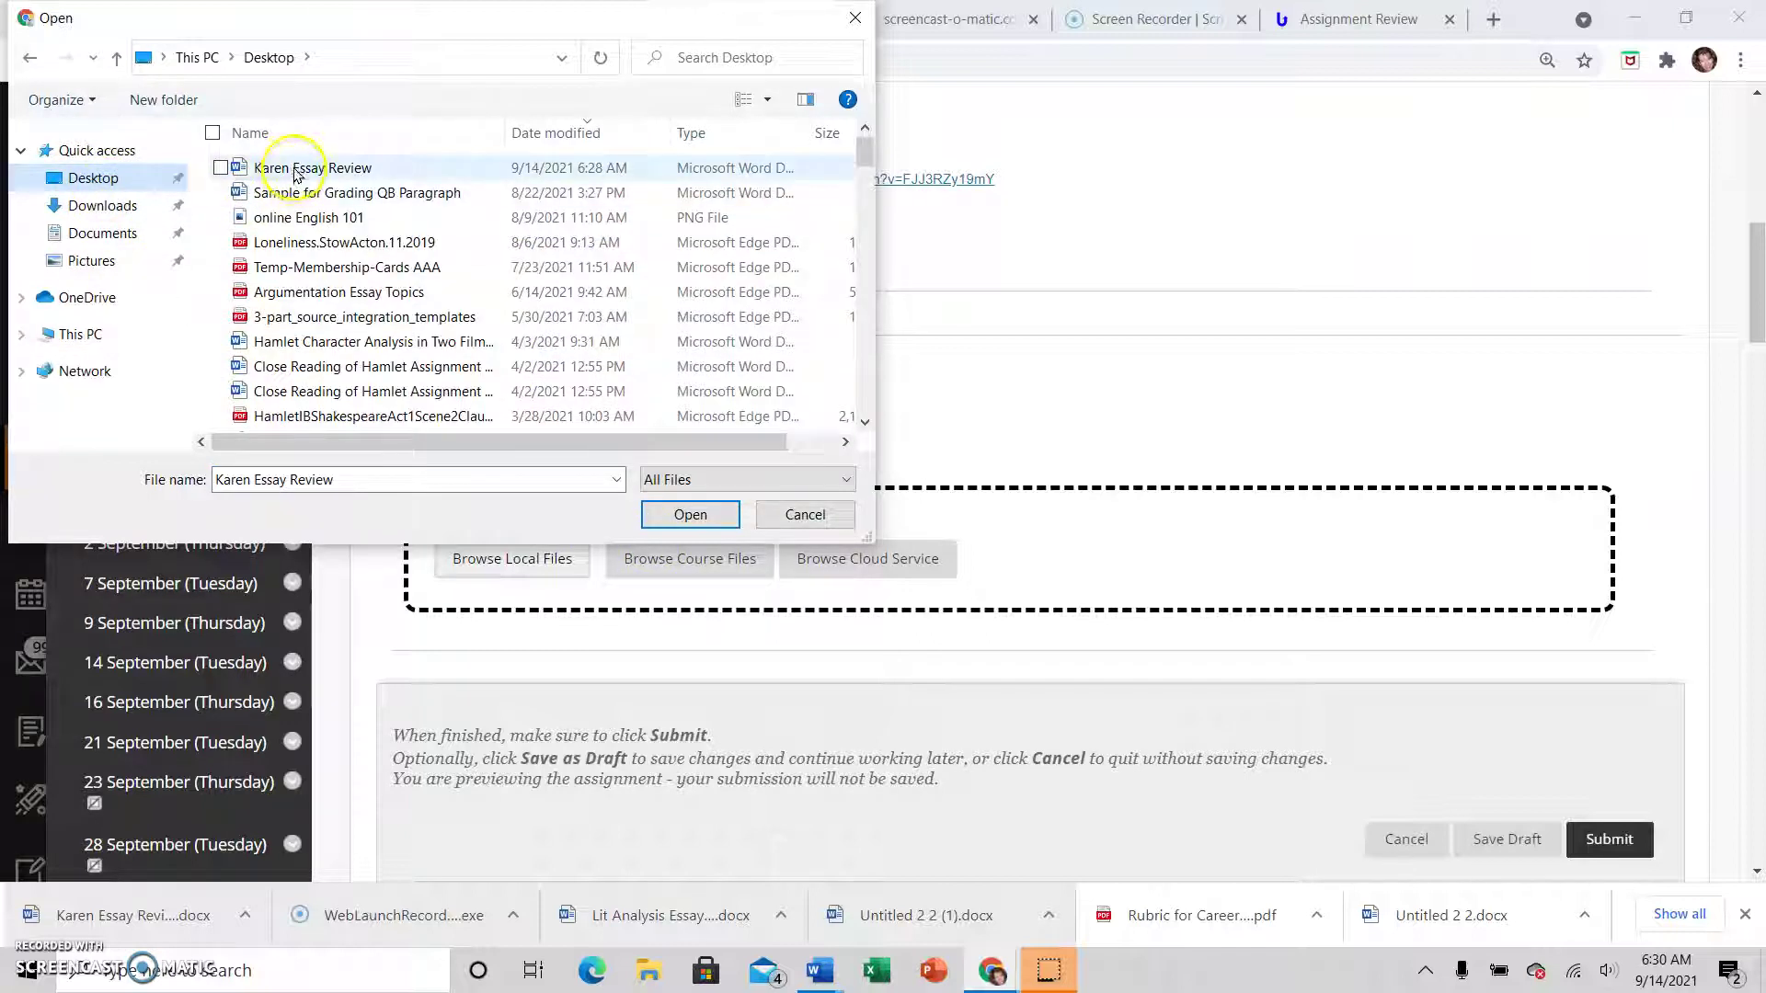
click(304, 170)
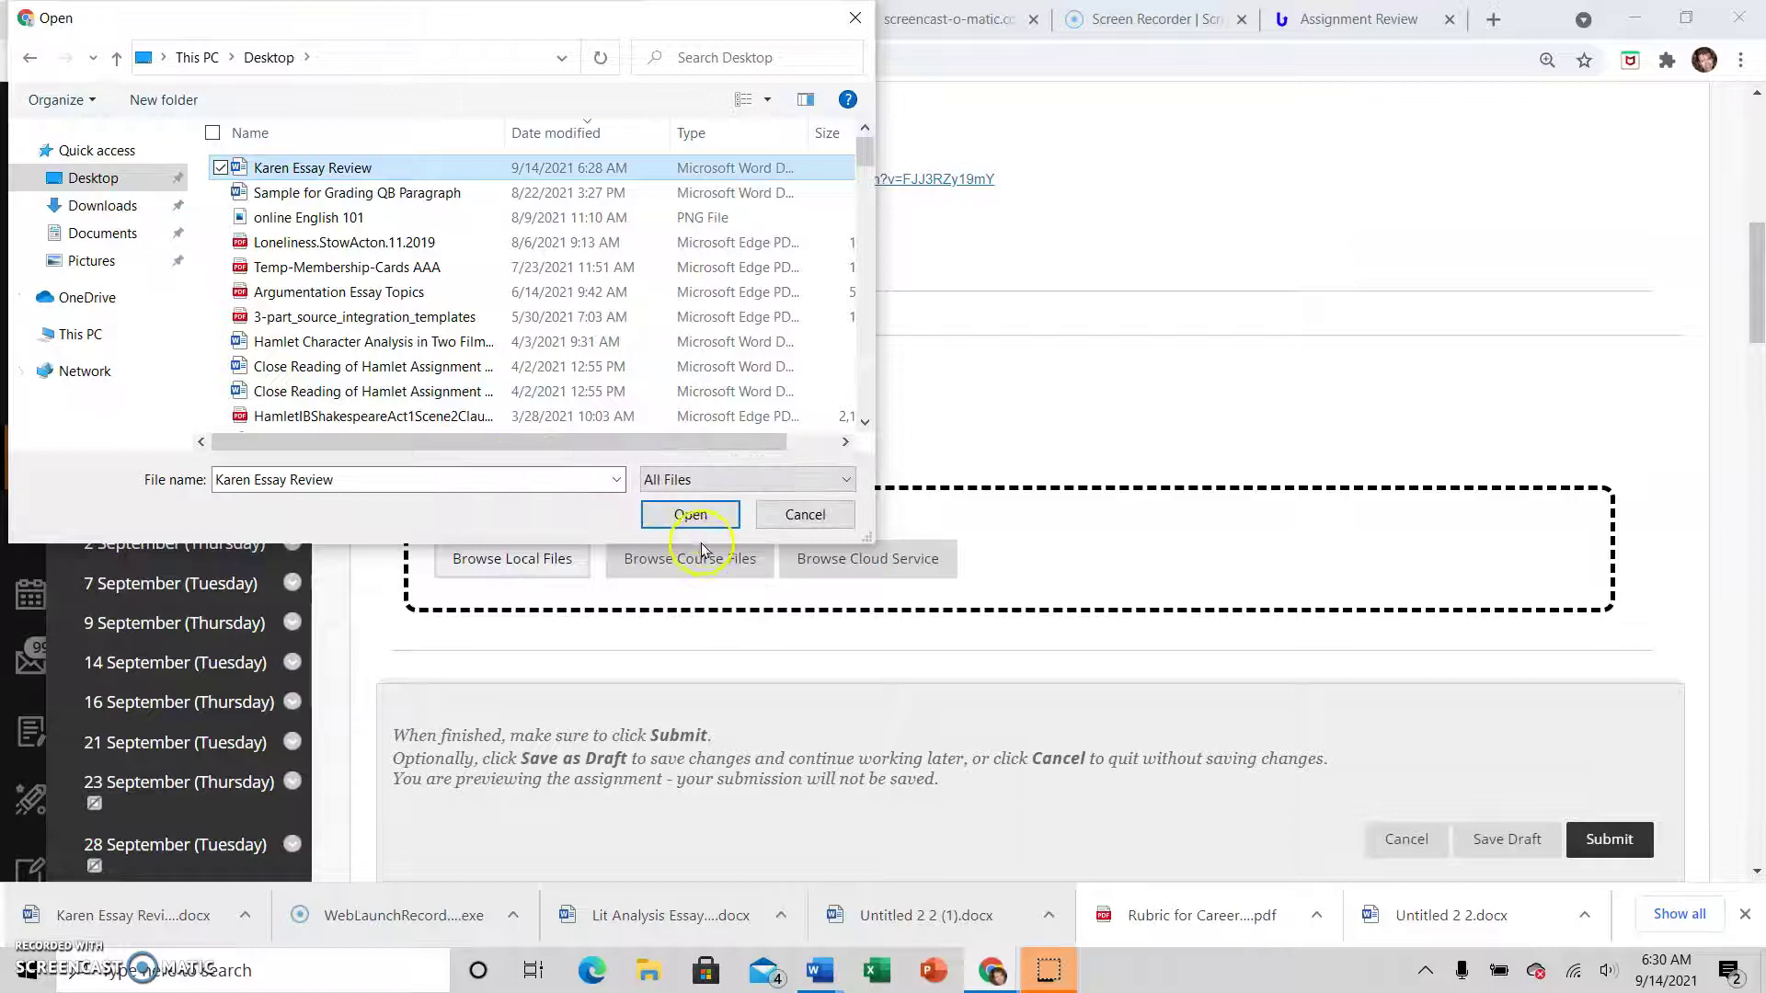
click(695, 516)
scroll(1123, 454, down, 5)
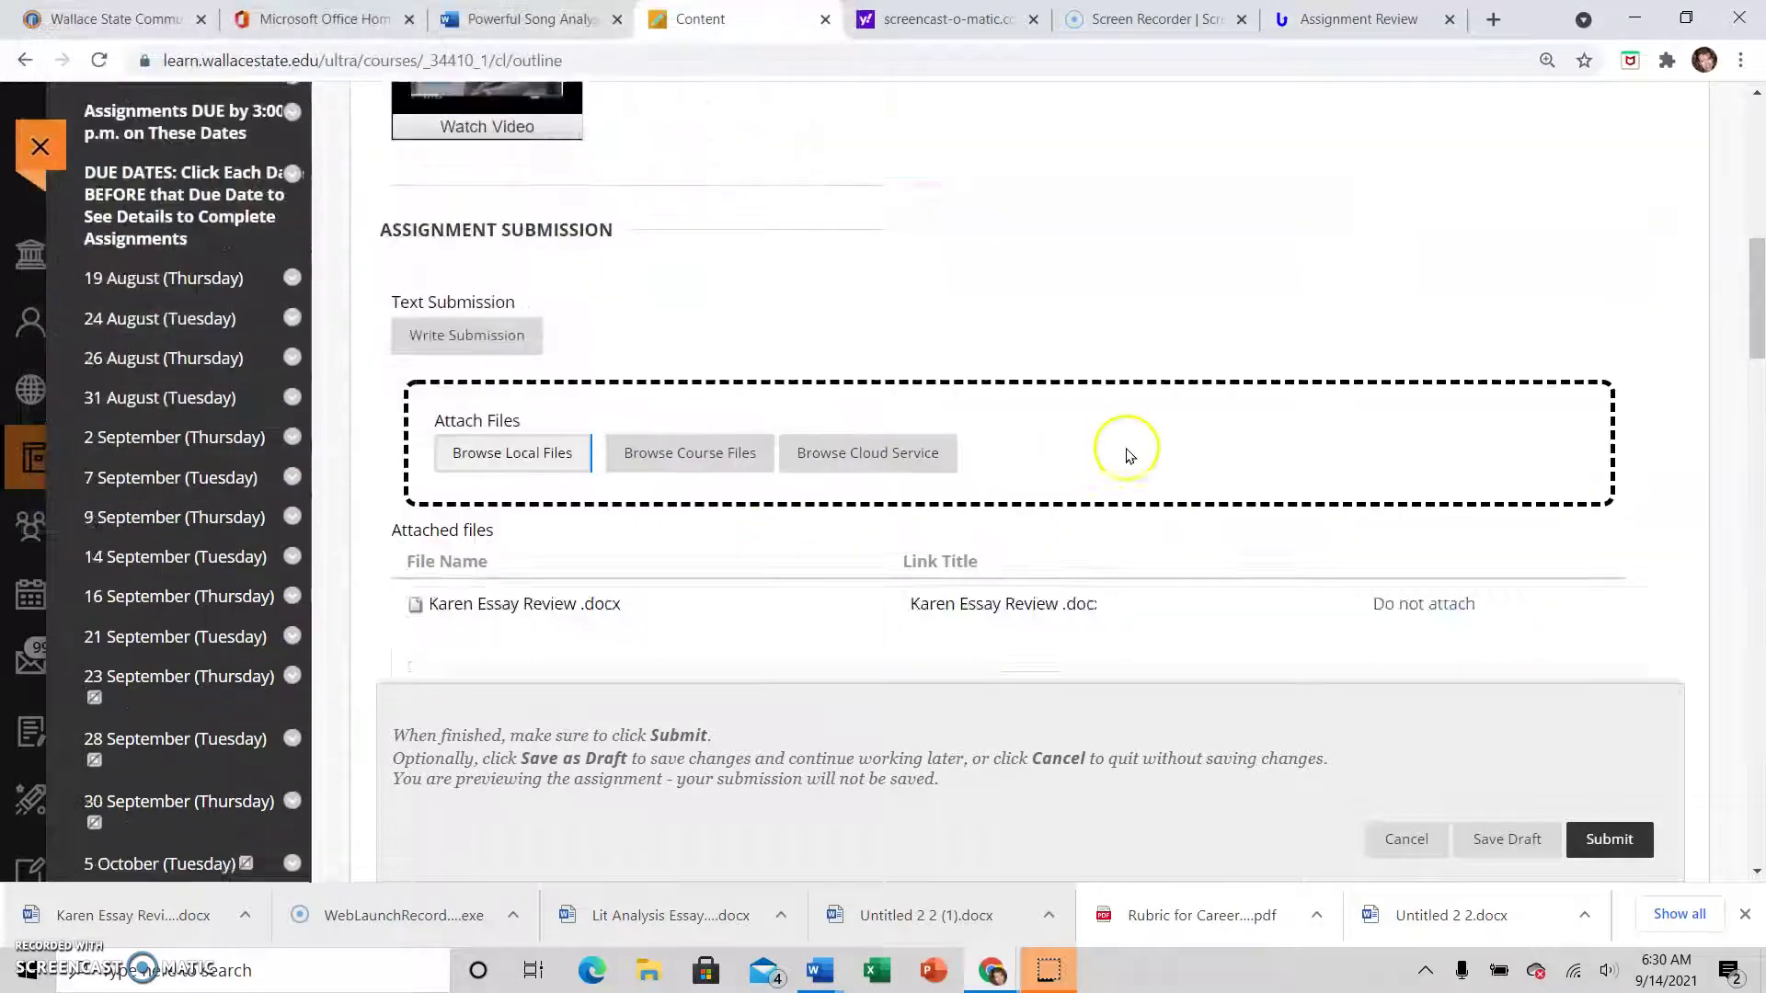
scroll(1129, 456, down, 3)
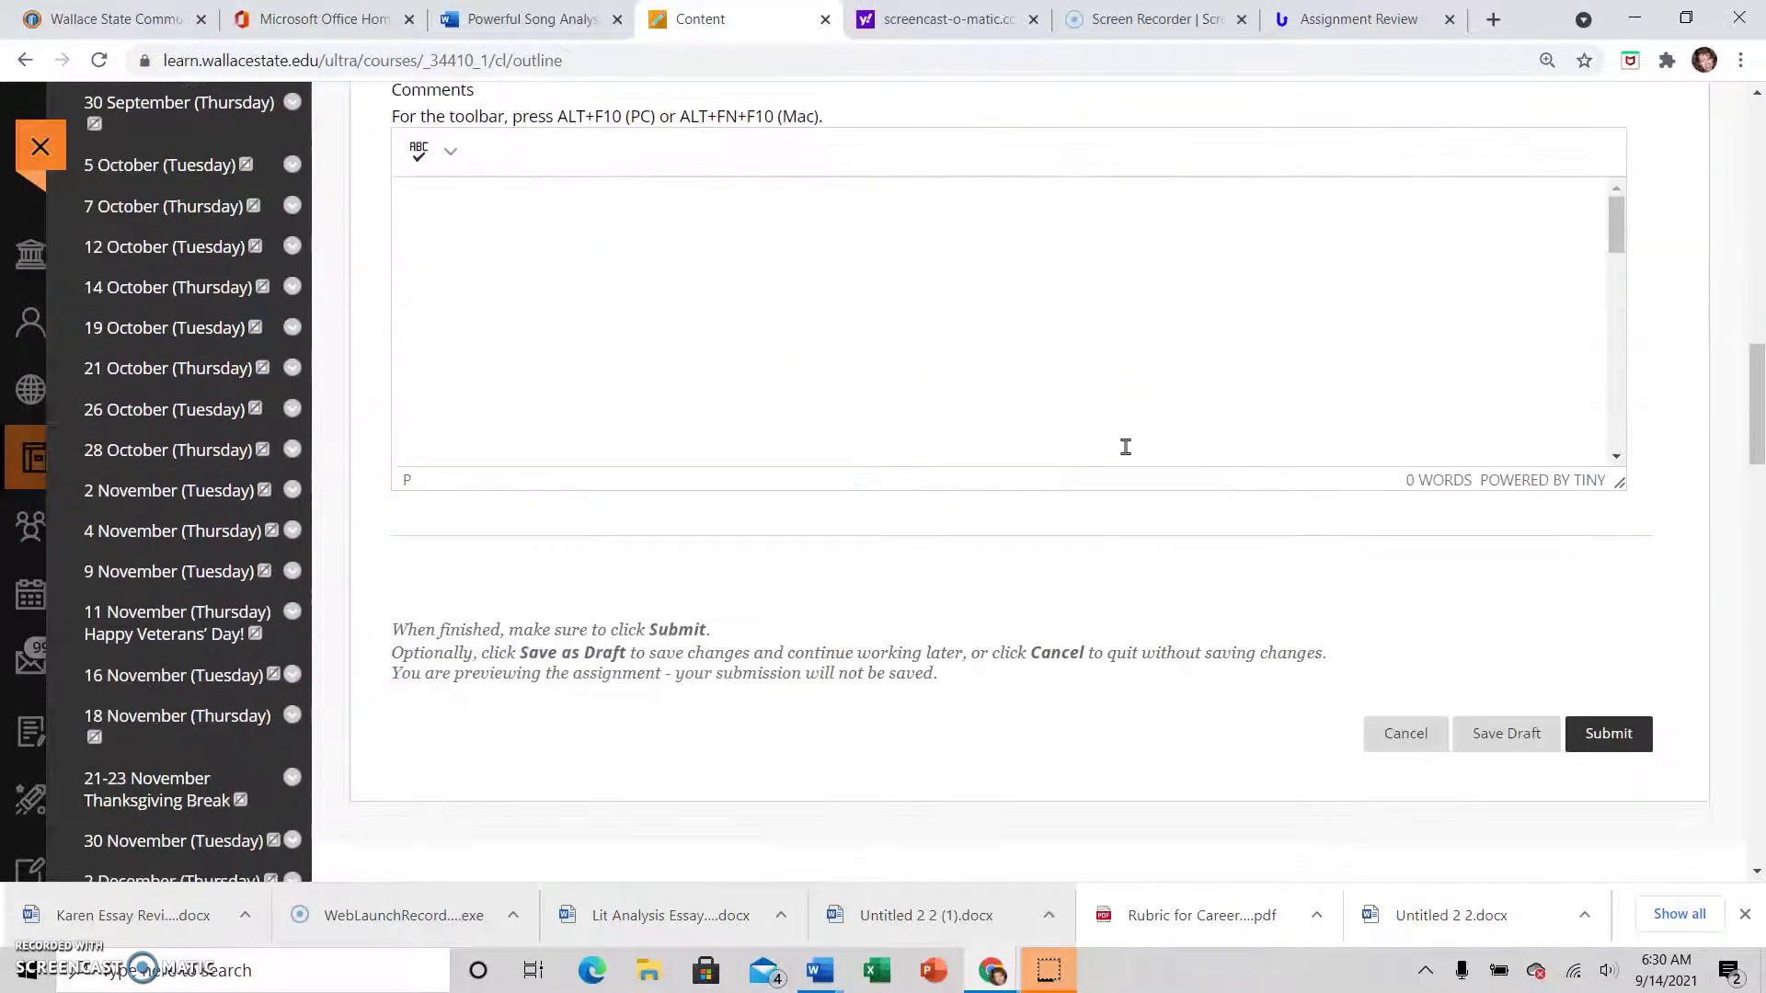
scroll(1125, 447, up, 3)
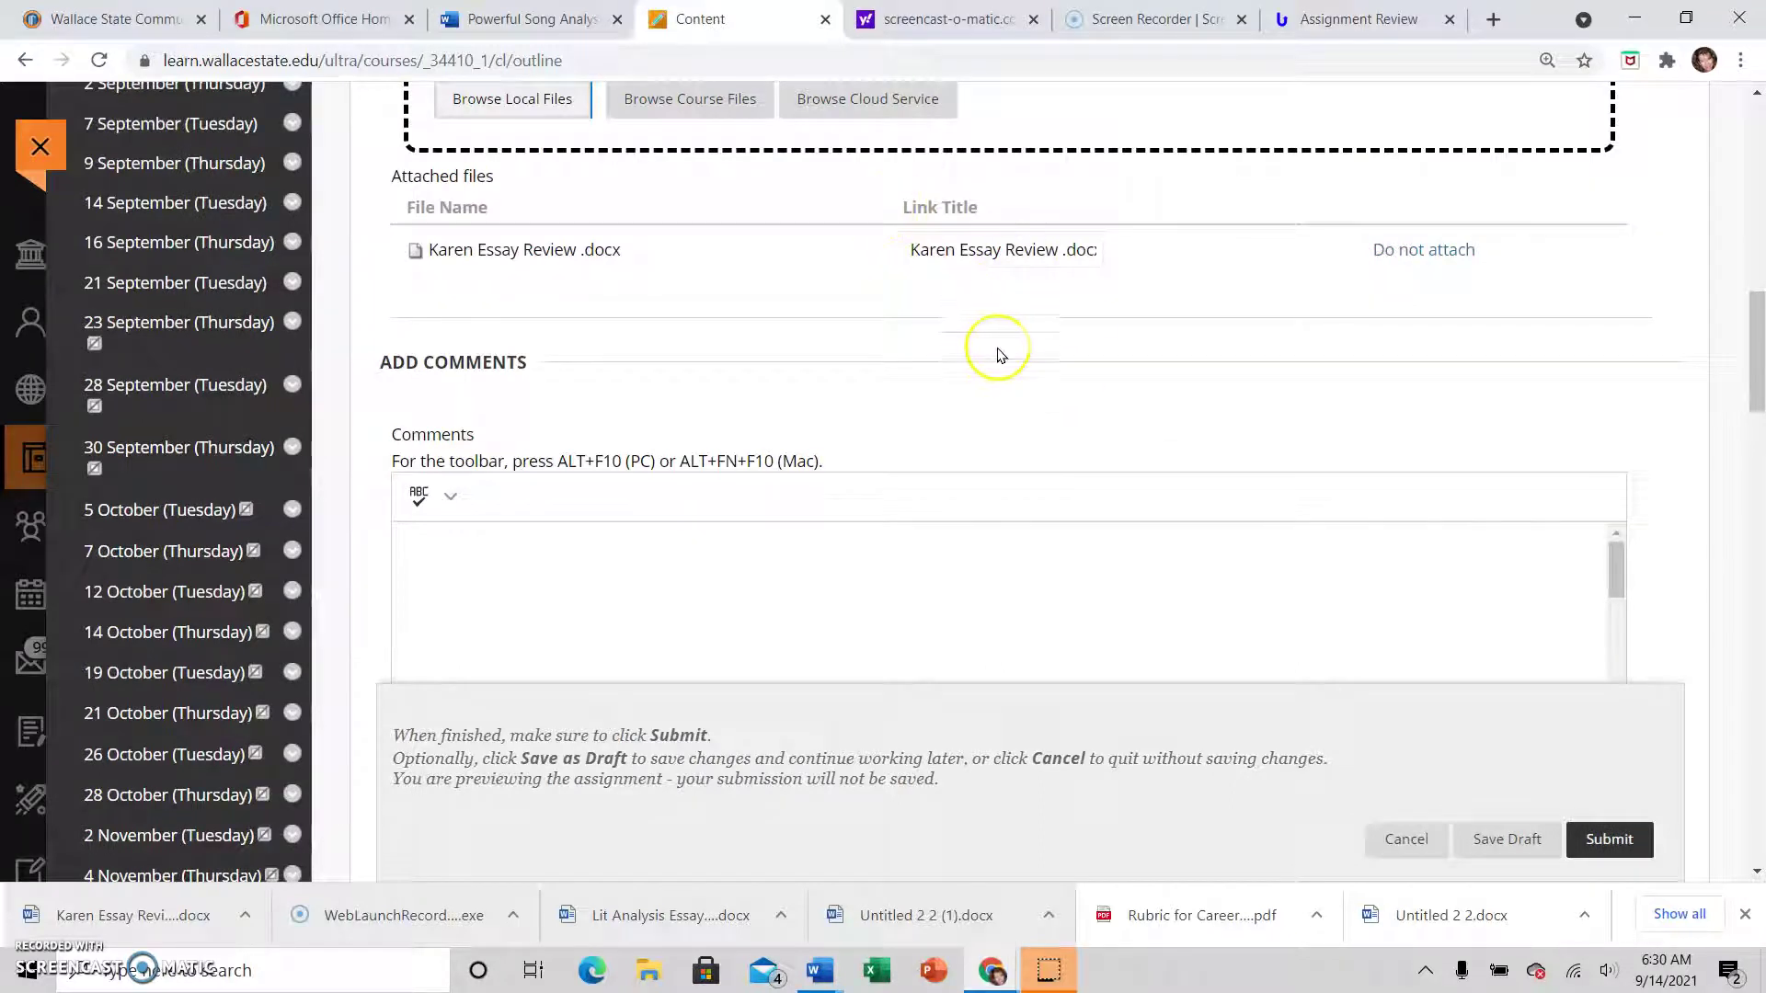
scroll(599, 269, down, 1)
scroll(737, 366, up, 4)
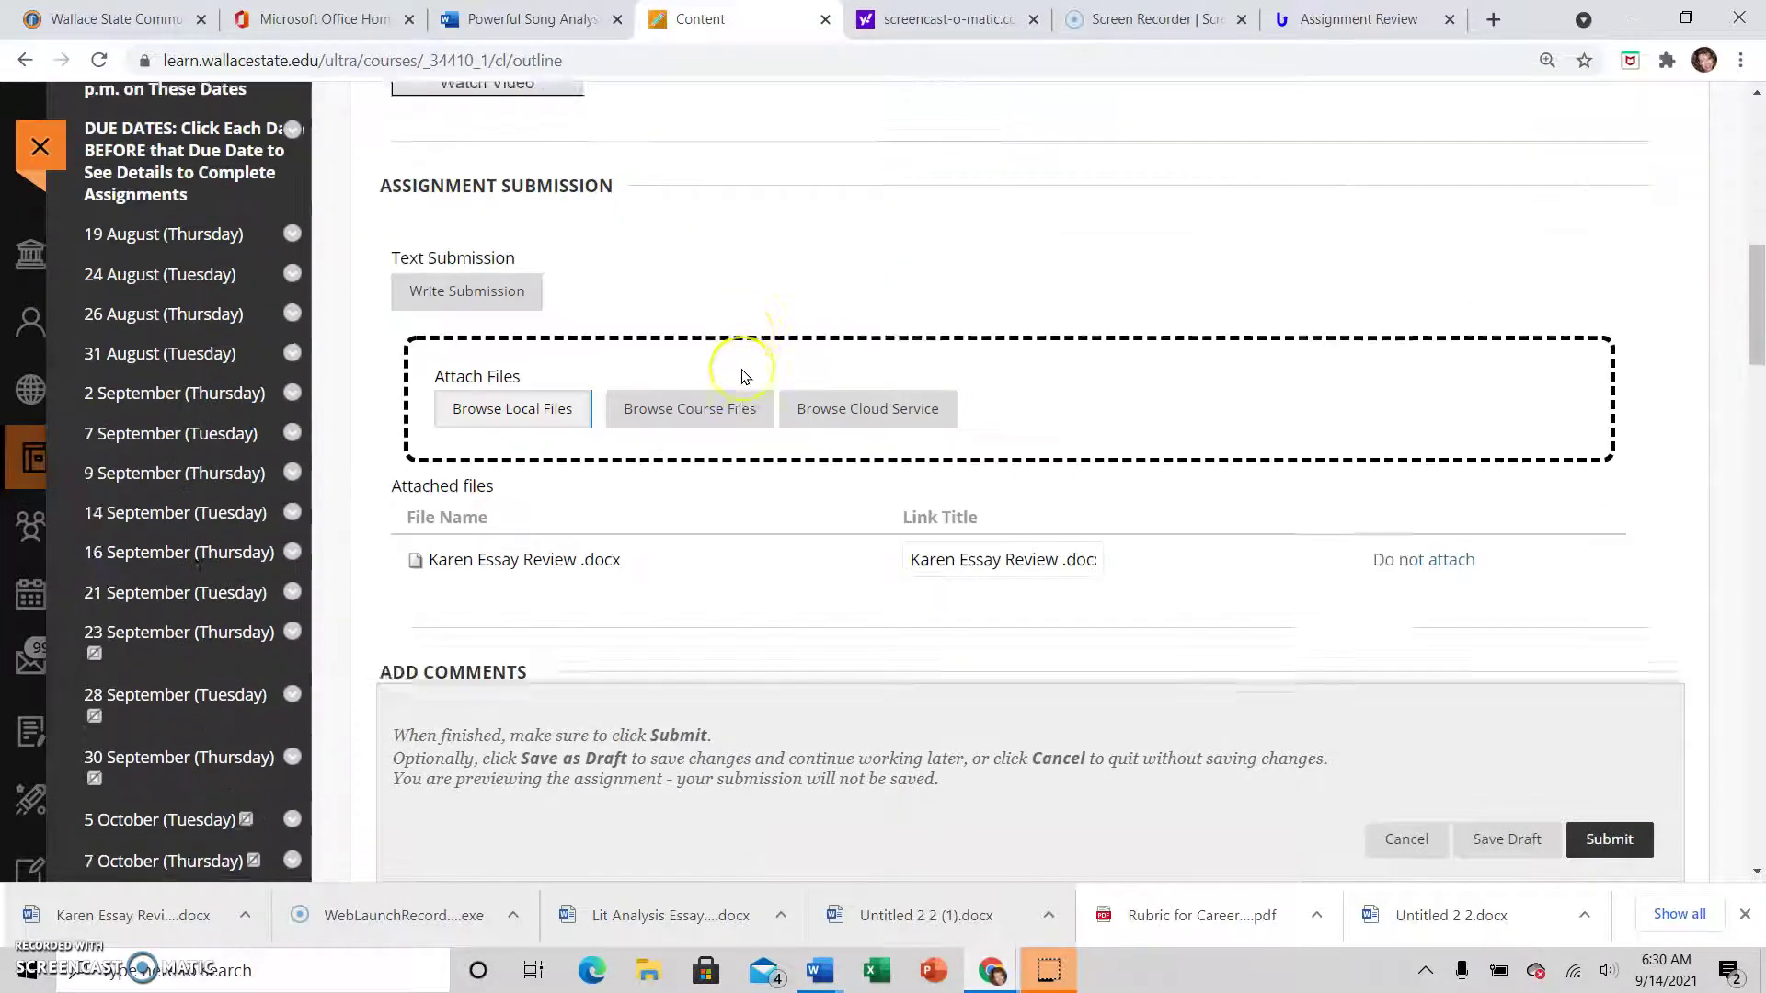
scroll(743, 373, down, 4)
scroll(743, 376, down, 1)
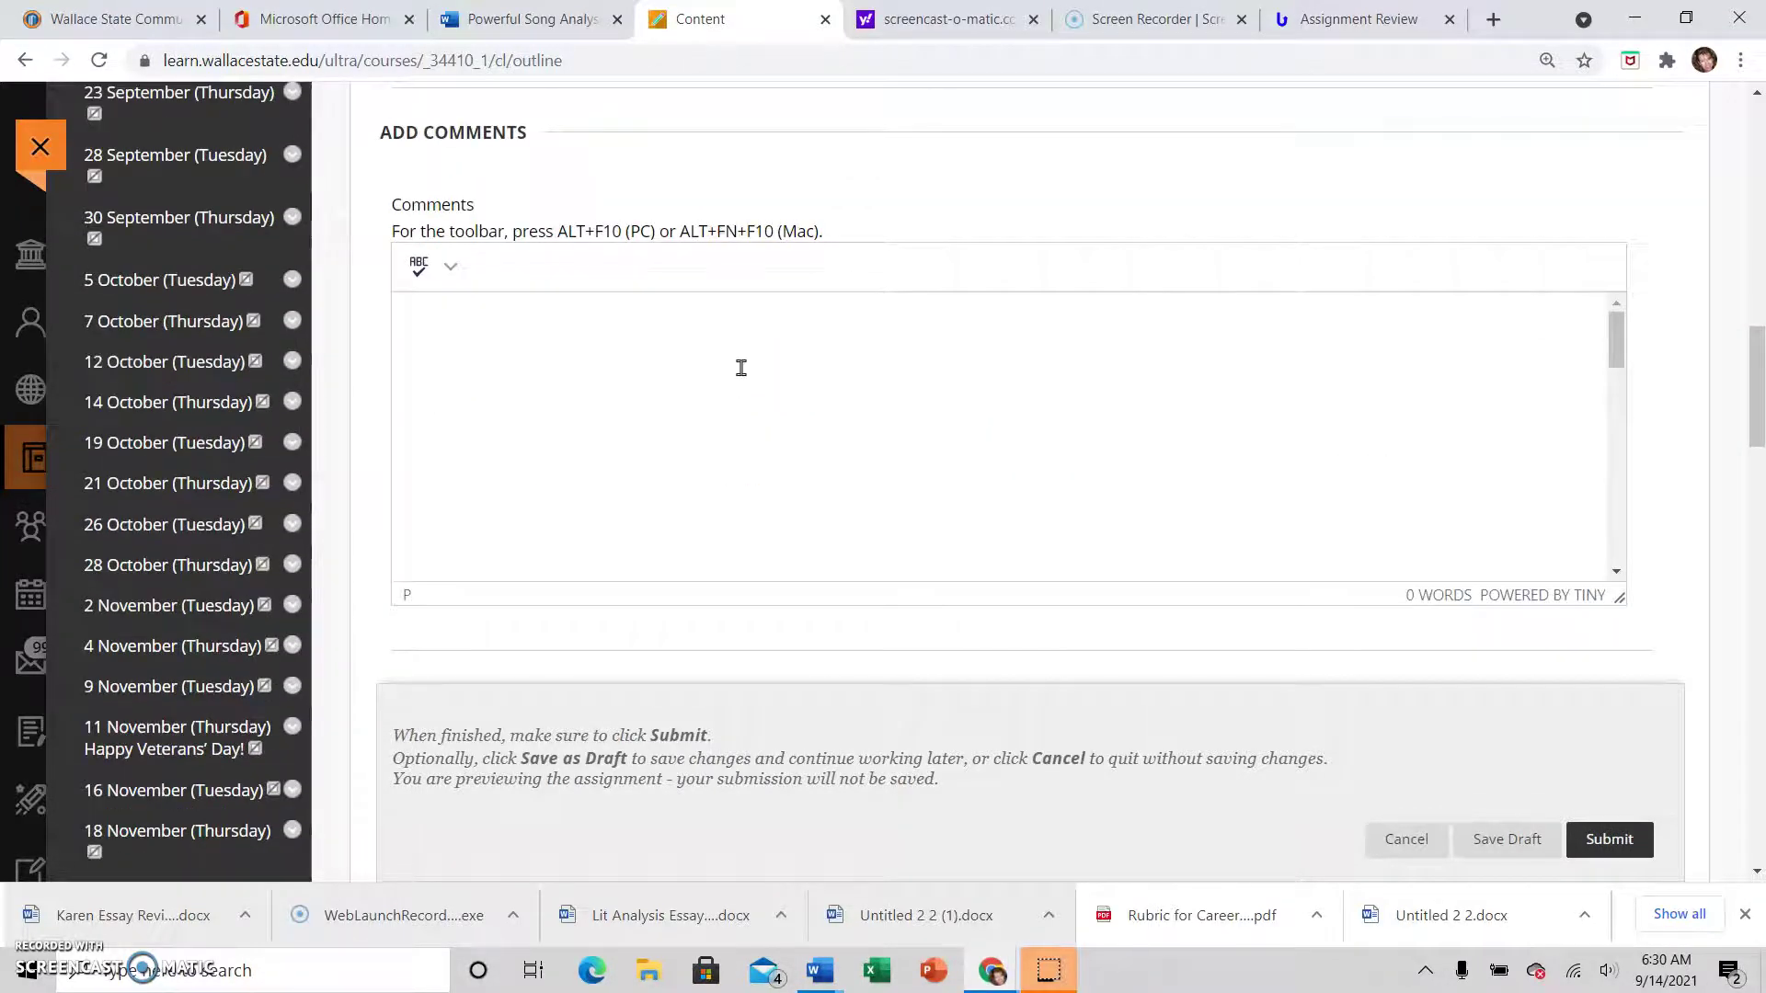
Comment on lessons from the tutor, like attention to source integration, and future essay focus, fixing typos
click(602, 377)
text(most important things i l)
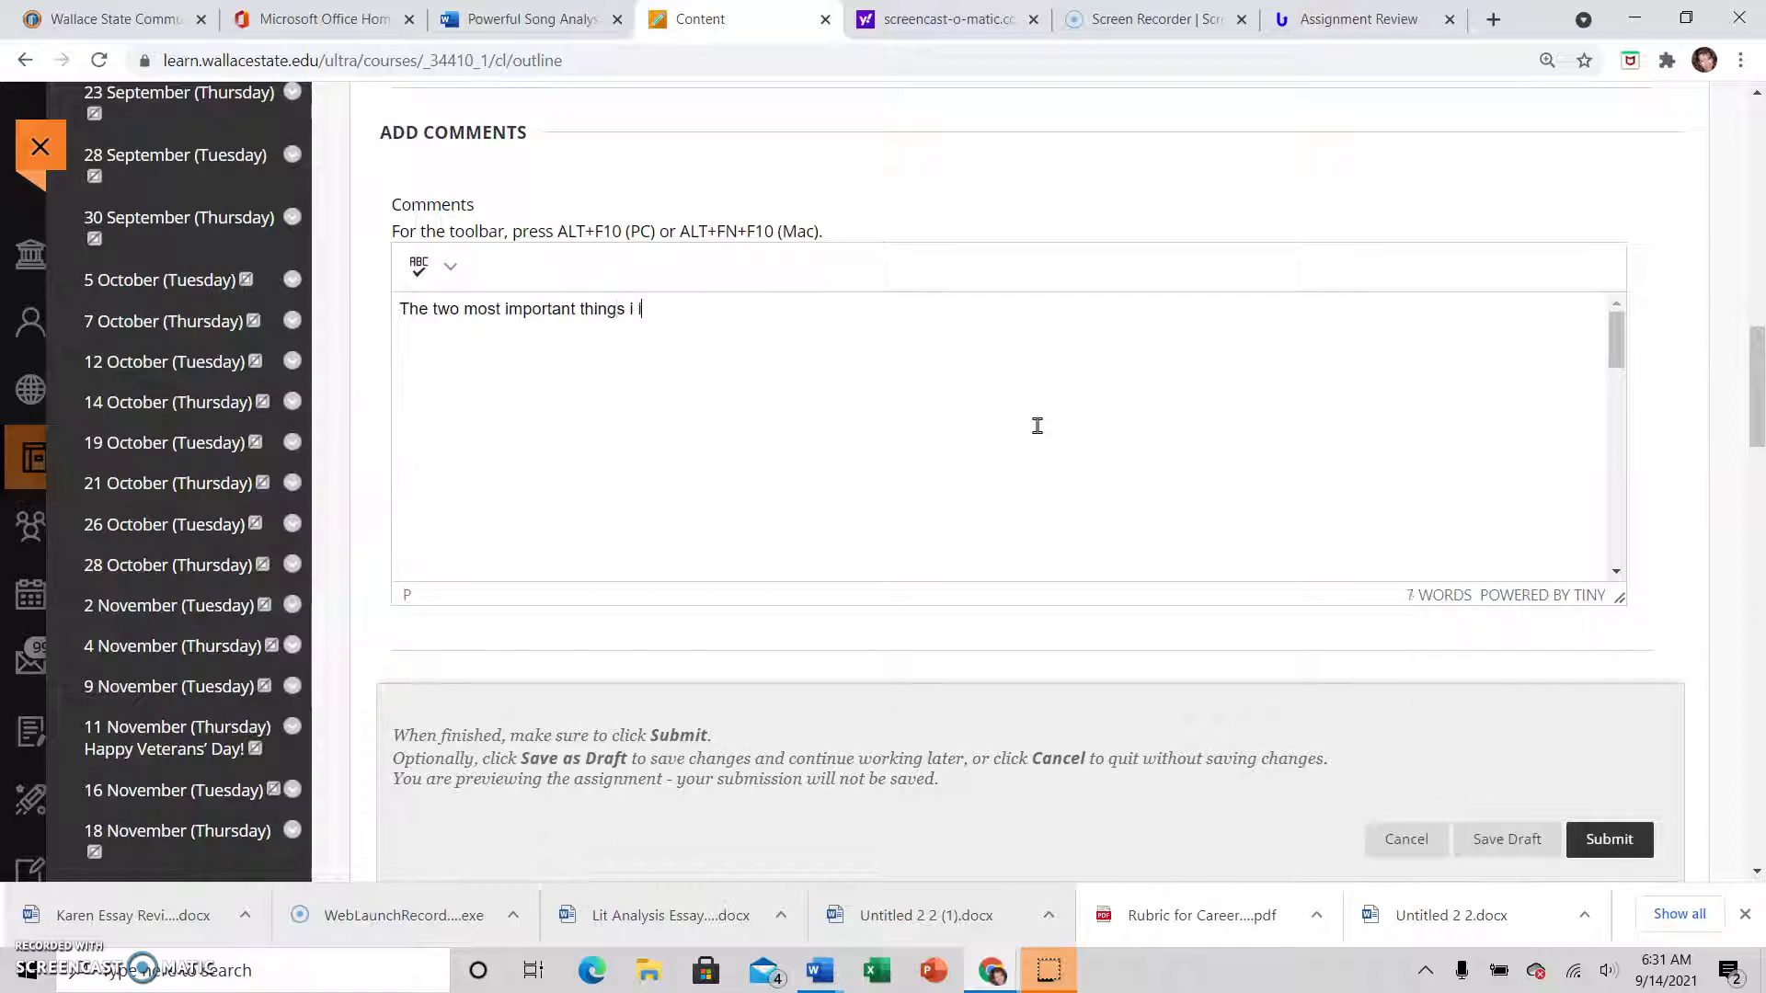
text(earned from the tutor are to pay attention to )
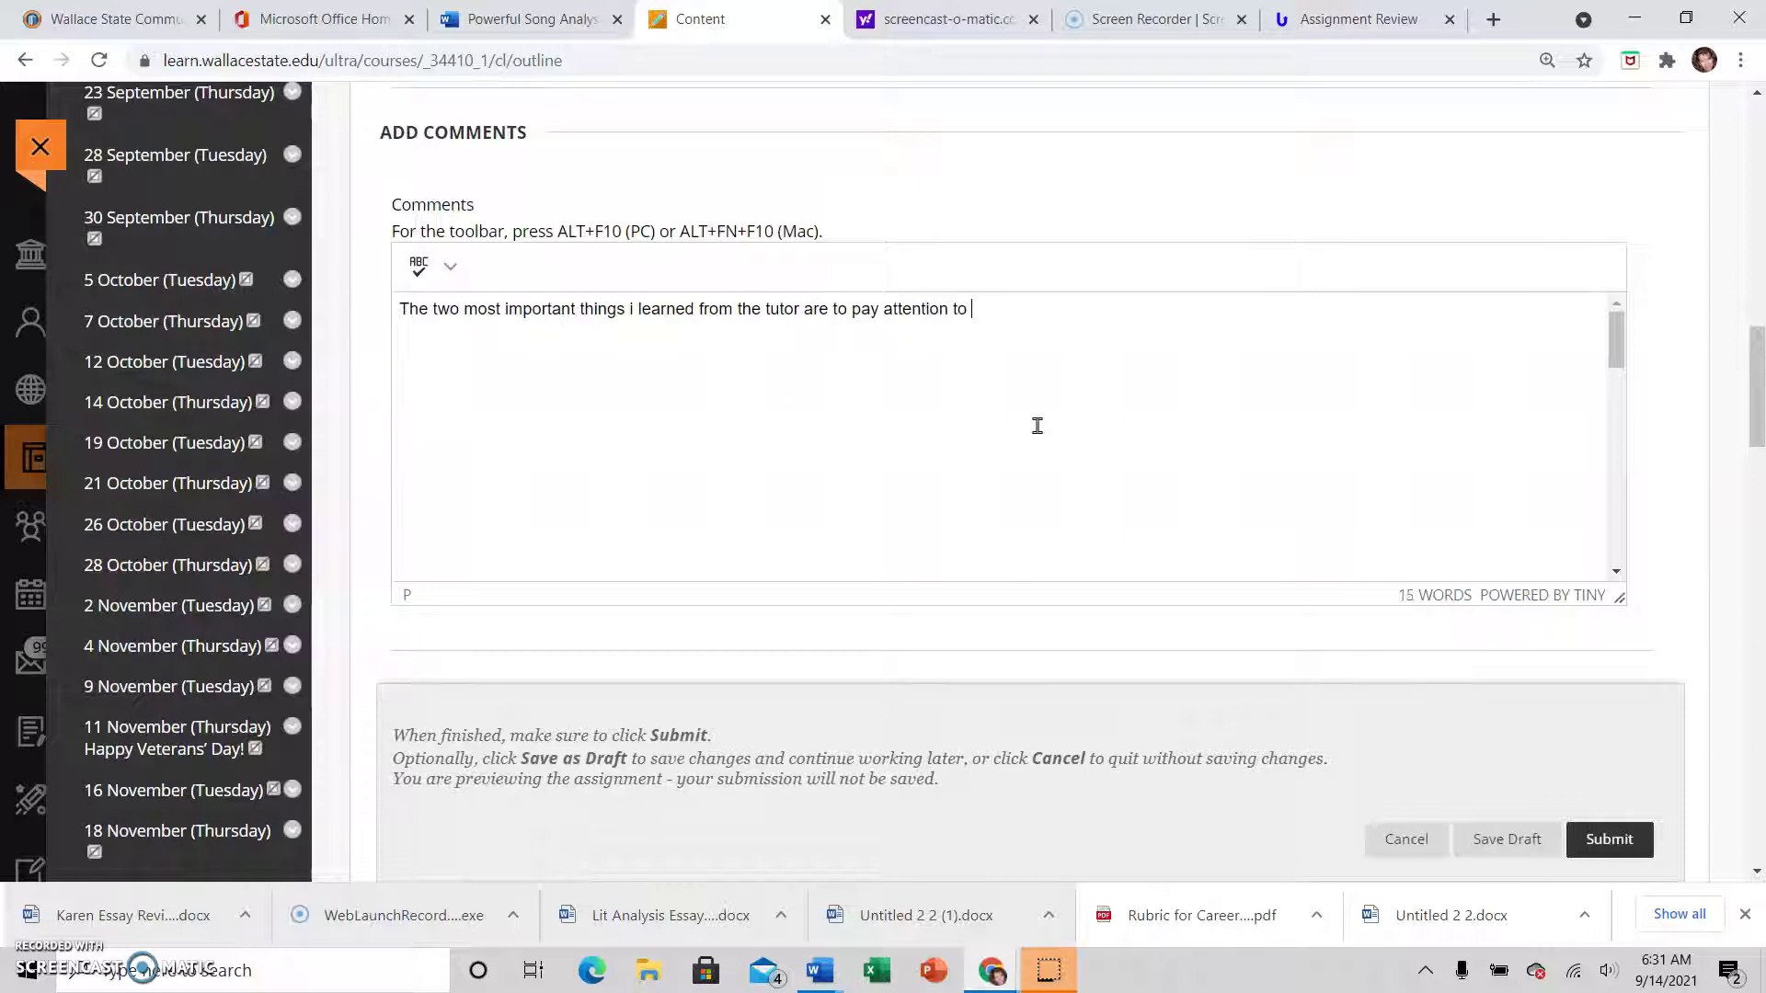
text(source int)
text(things)
text( i lea)
key(BackSpace)
text(essays)
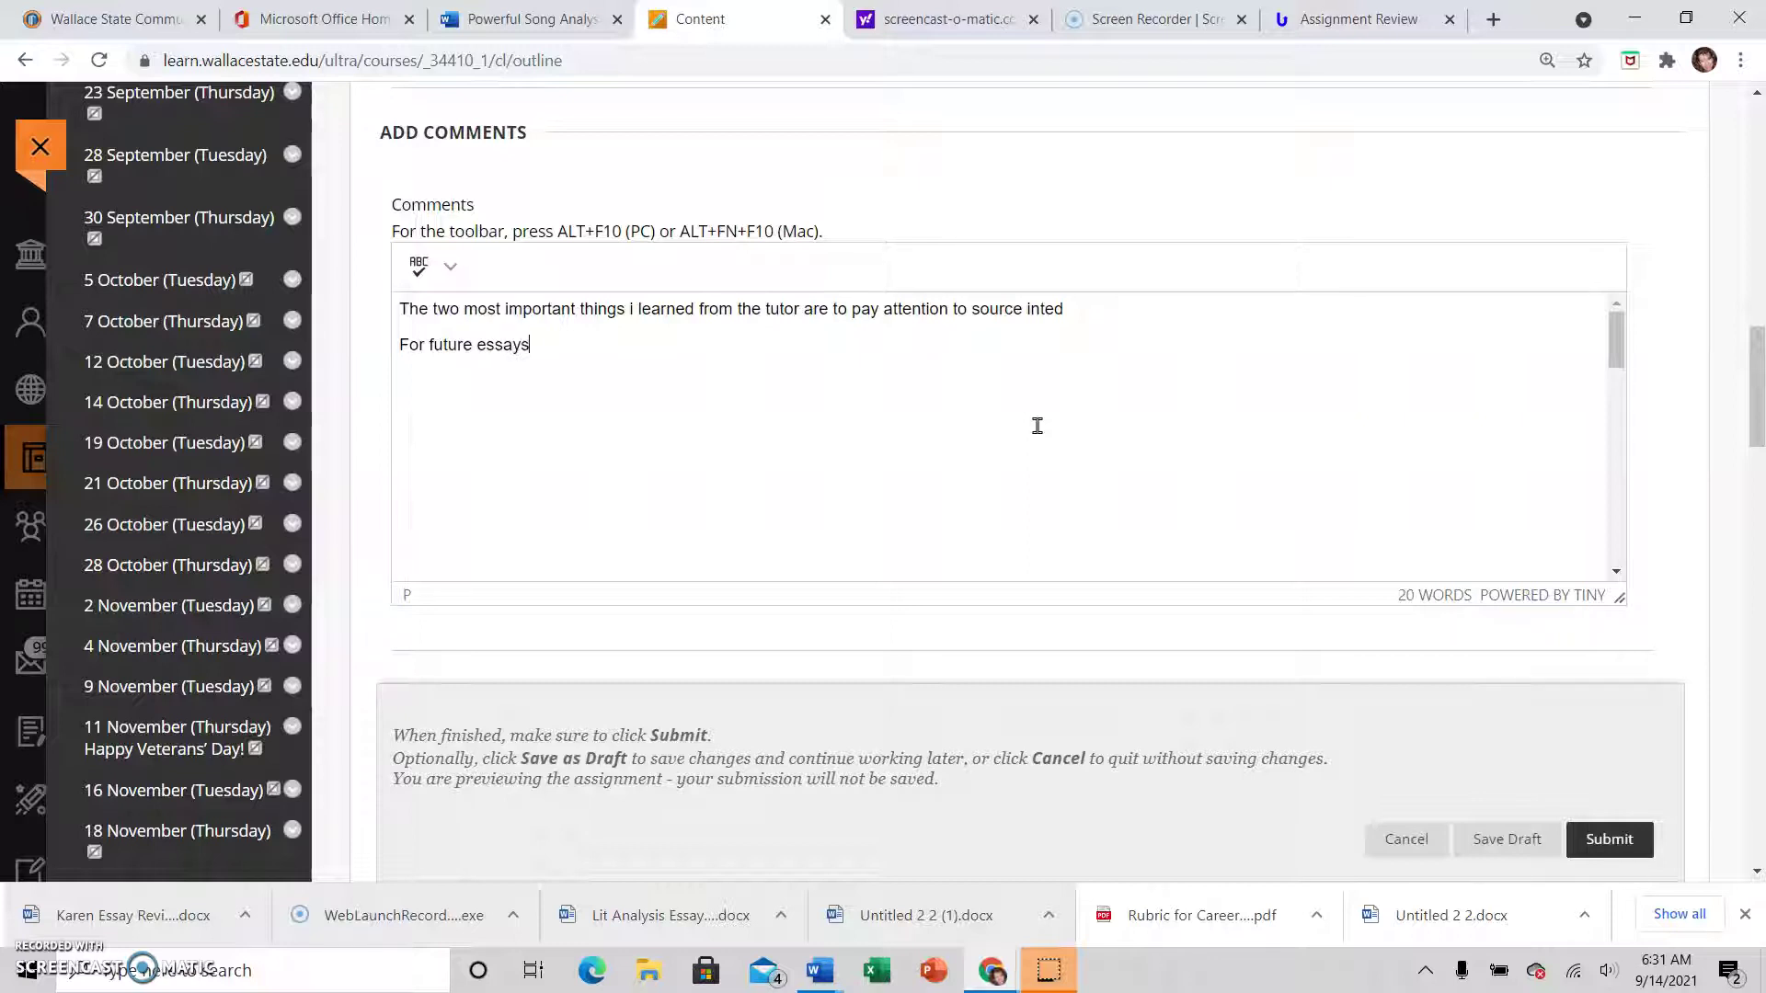
text(, I will really focus on)
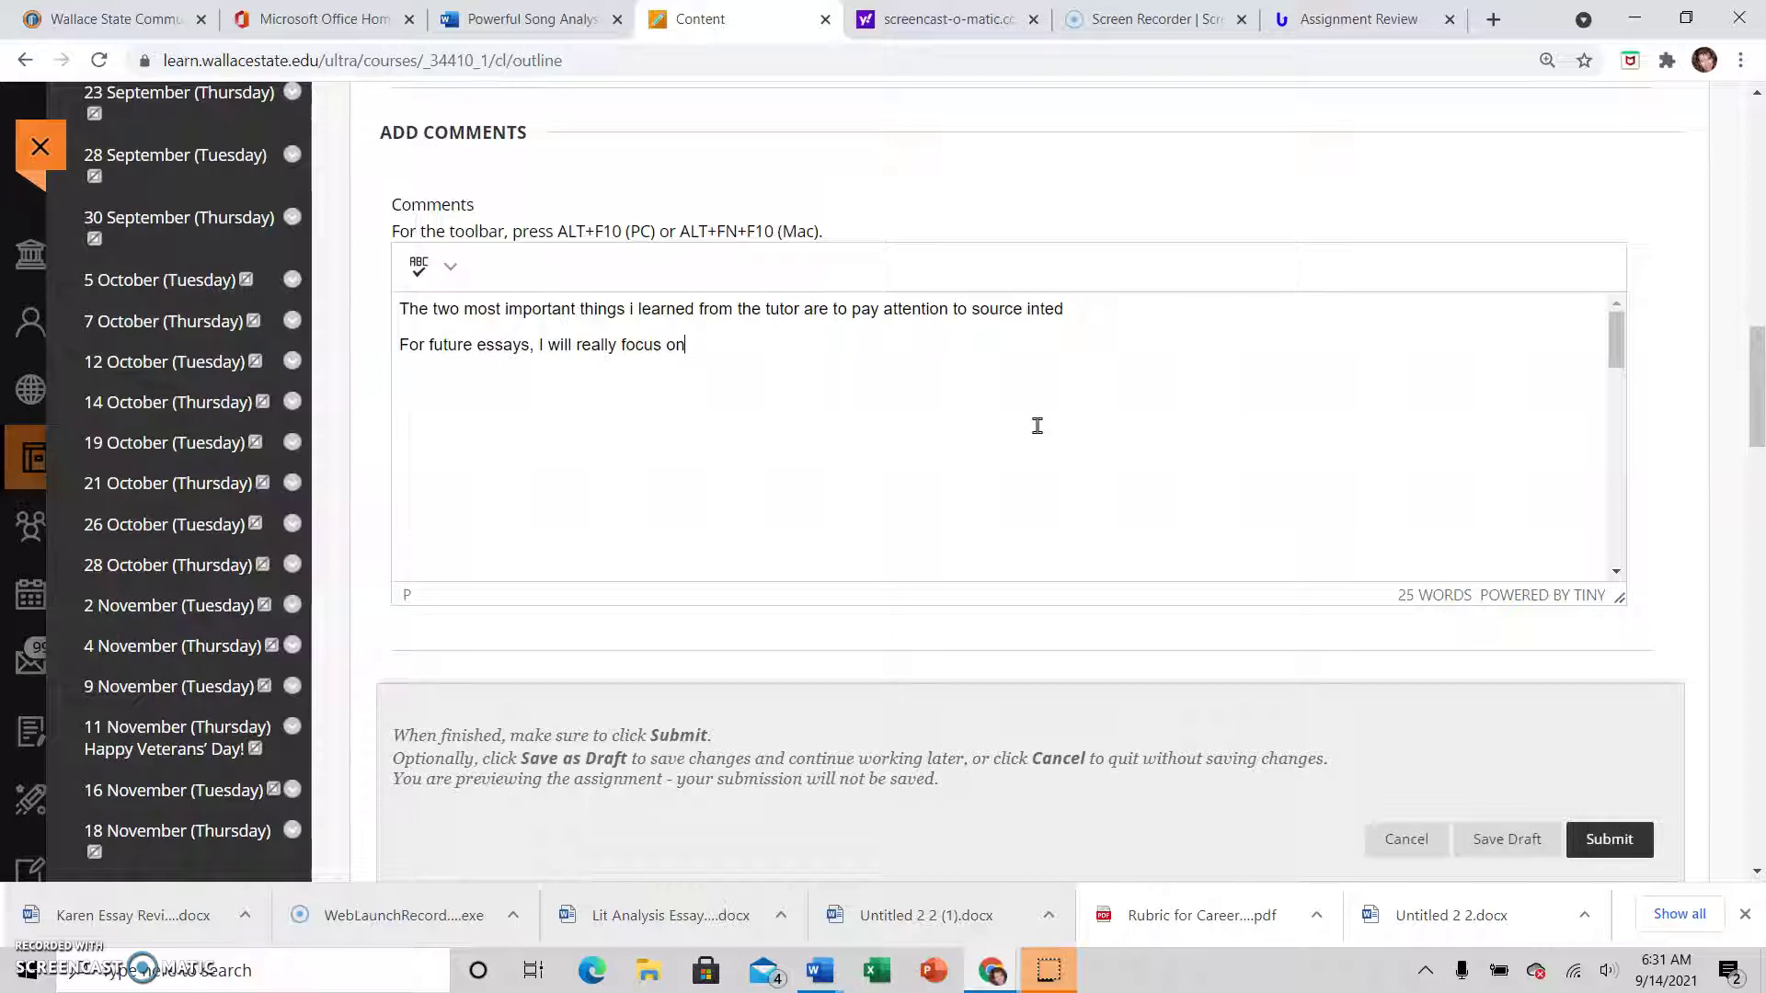
click(1076, 313)
key(BackSpace)
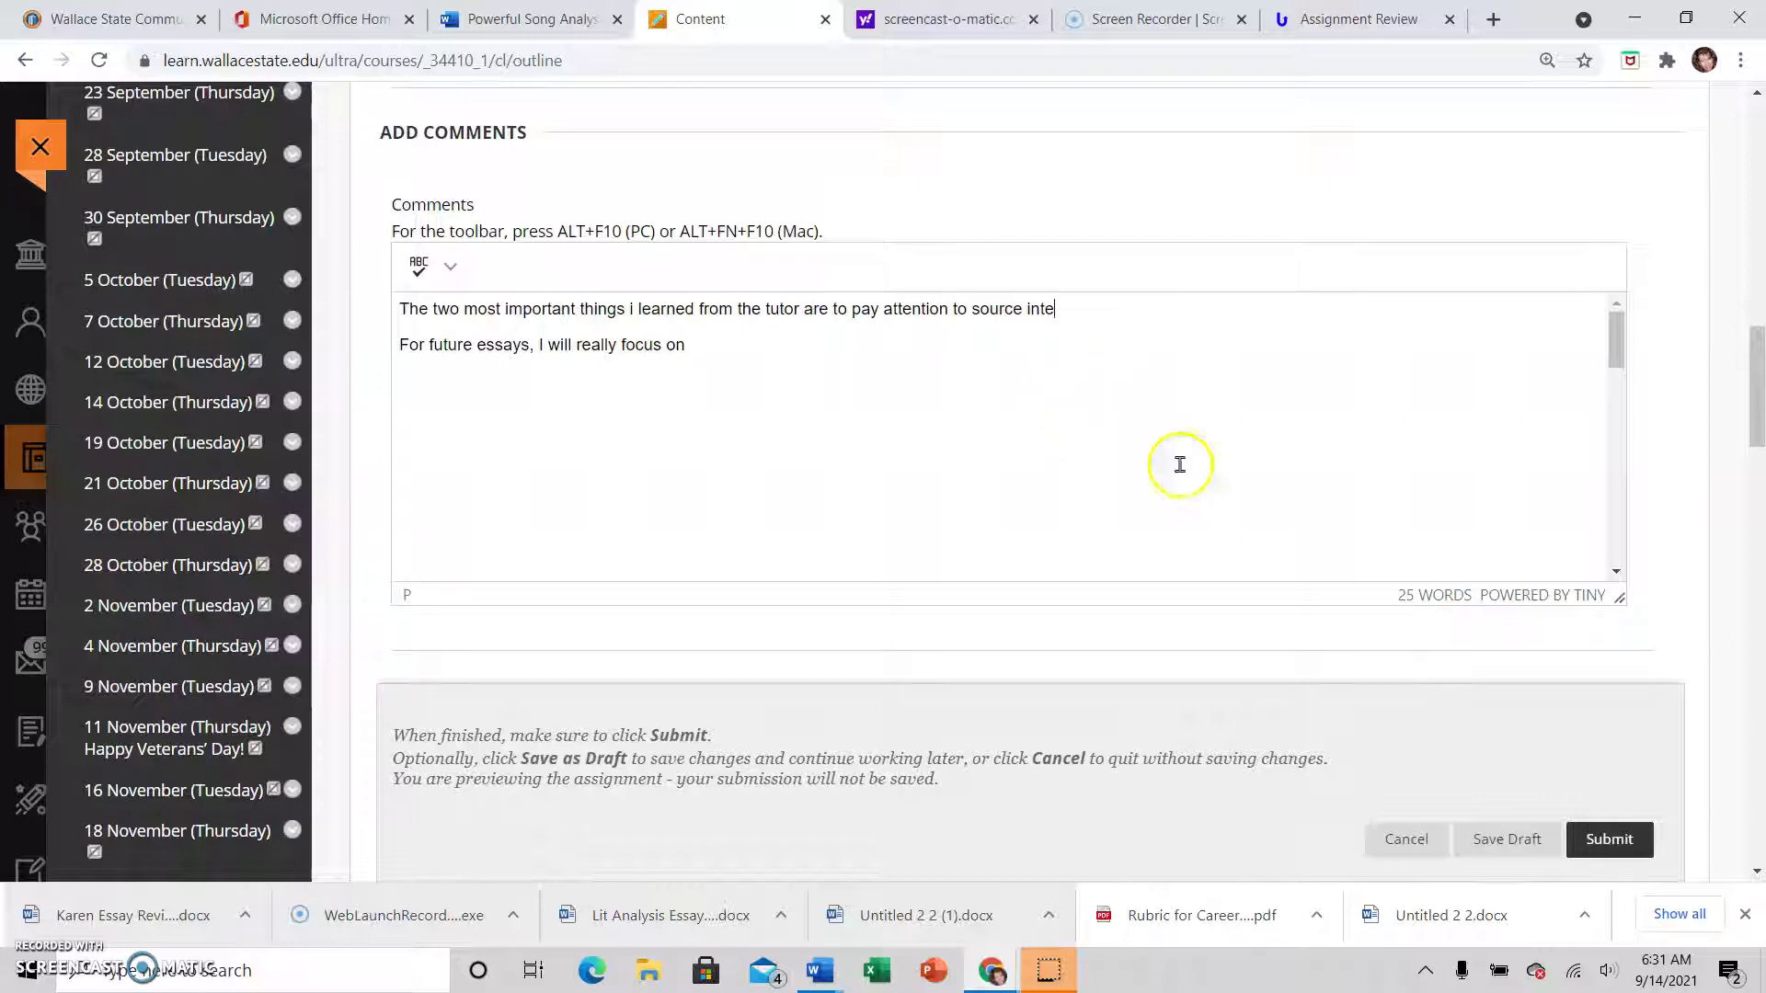
scroll(1269, 536, down, 5)
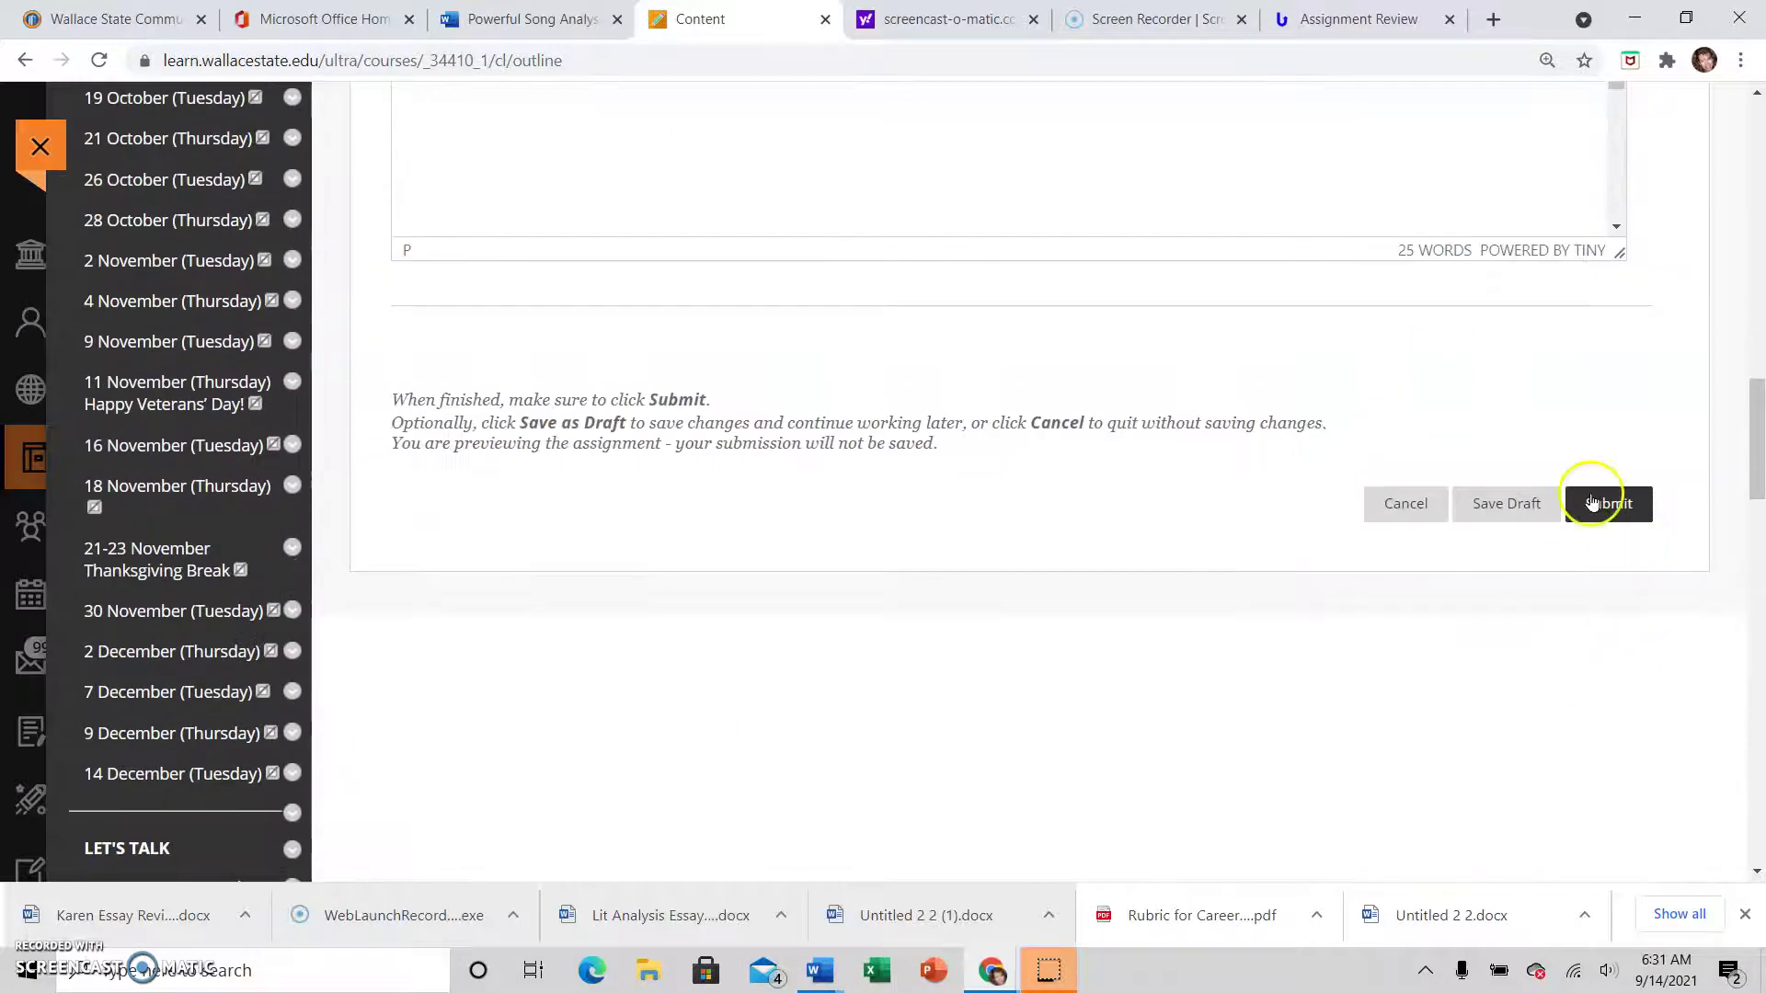
Submit the previewed assignment and look over the confirmation
click(1626, 508)
scroll(1025, 404, down, 15)
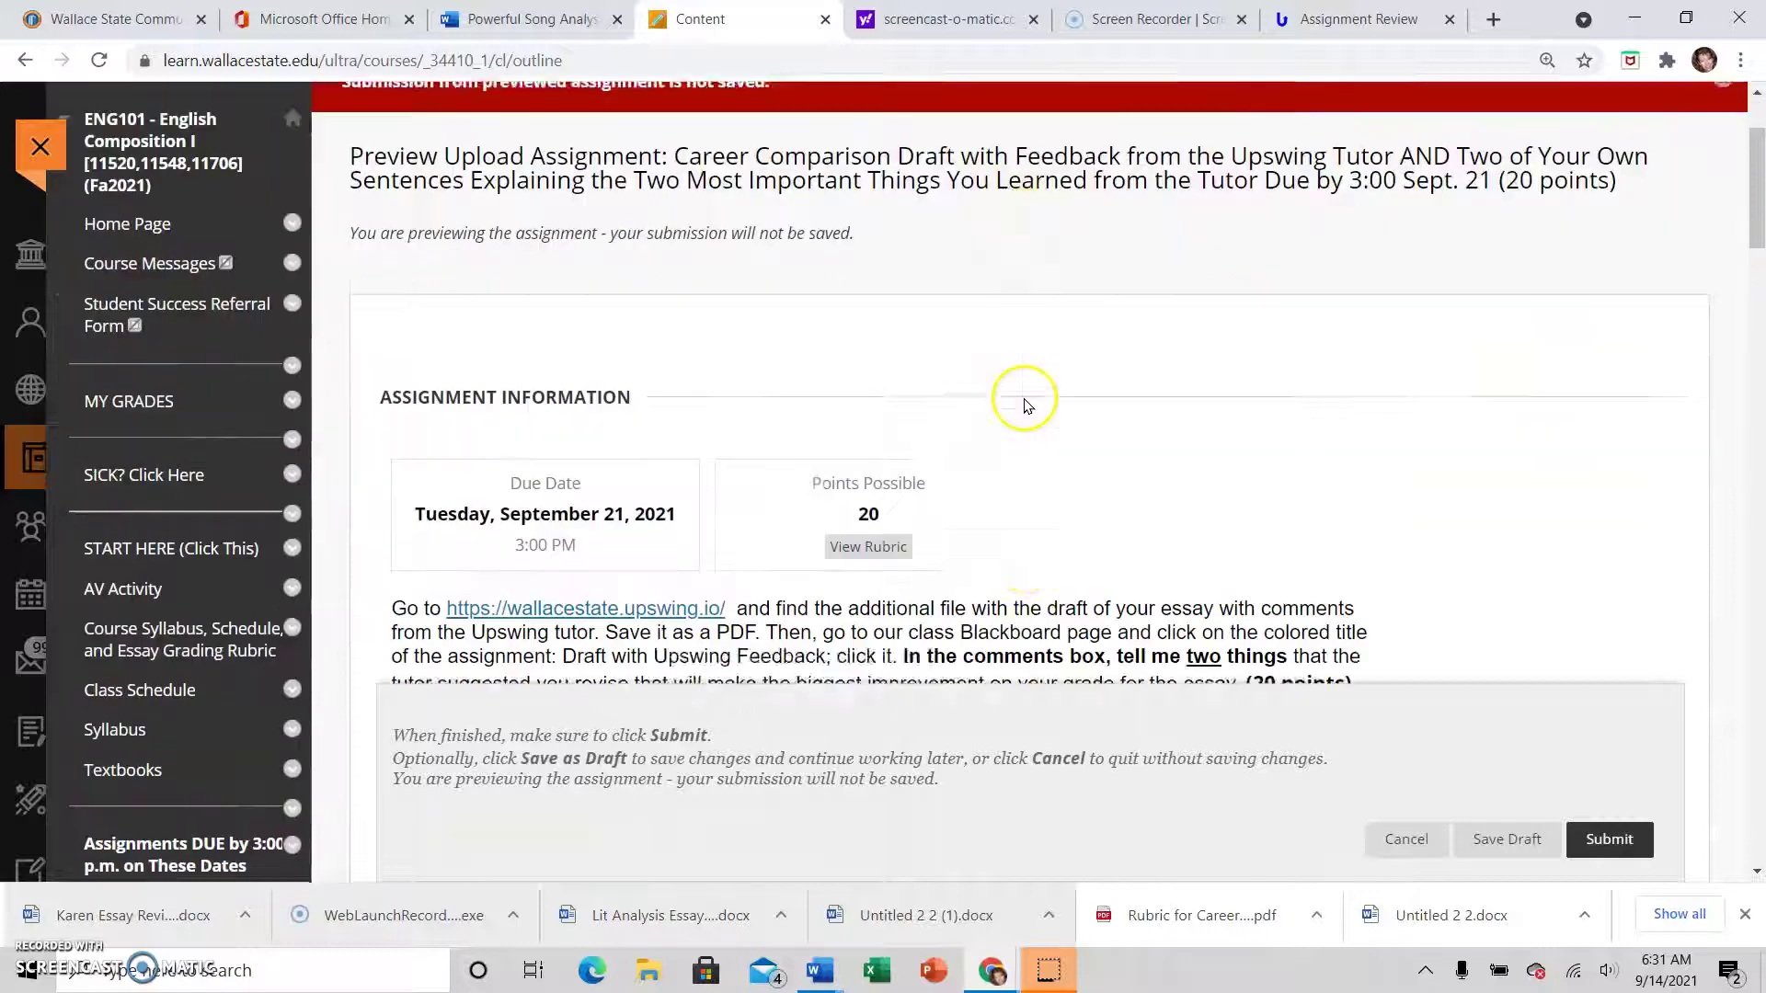
scroll(1034, 392, down, 3)
scroll(1038, 377, up, 10)
scroll(1042, 359, up, 5)
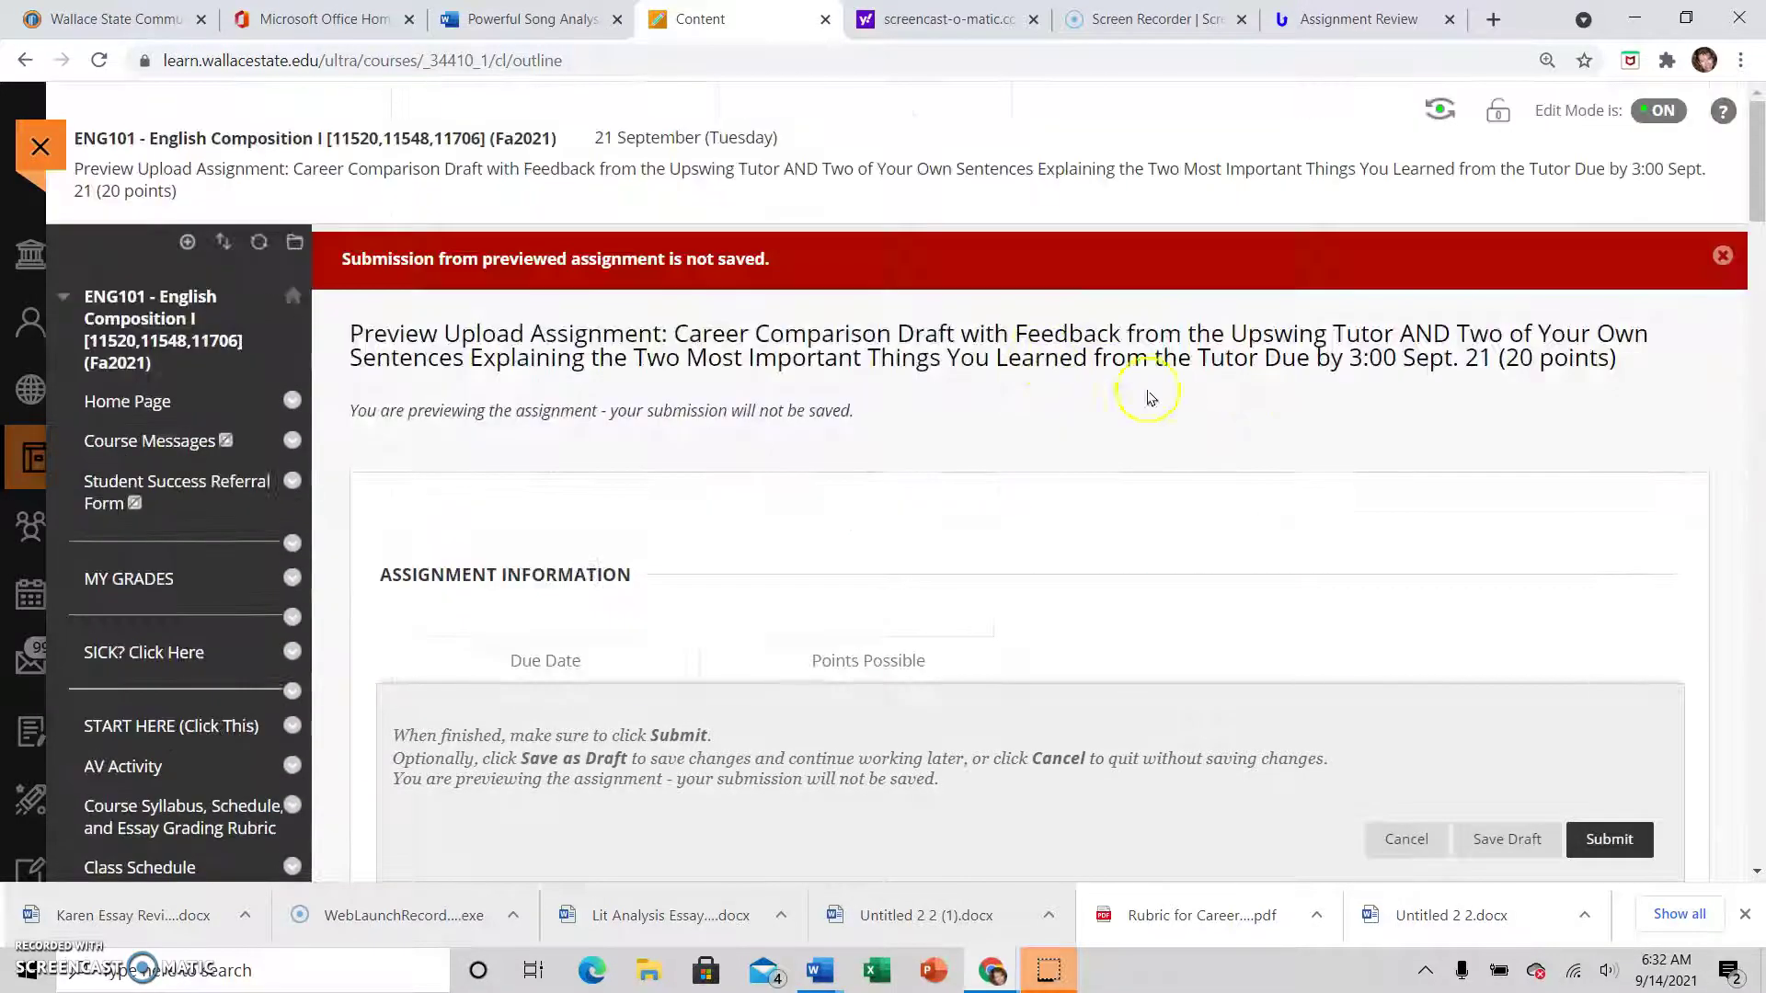
Switch to student view and jump to the 21 September section of the course content
click(1444, 101)
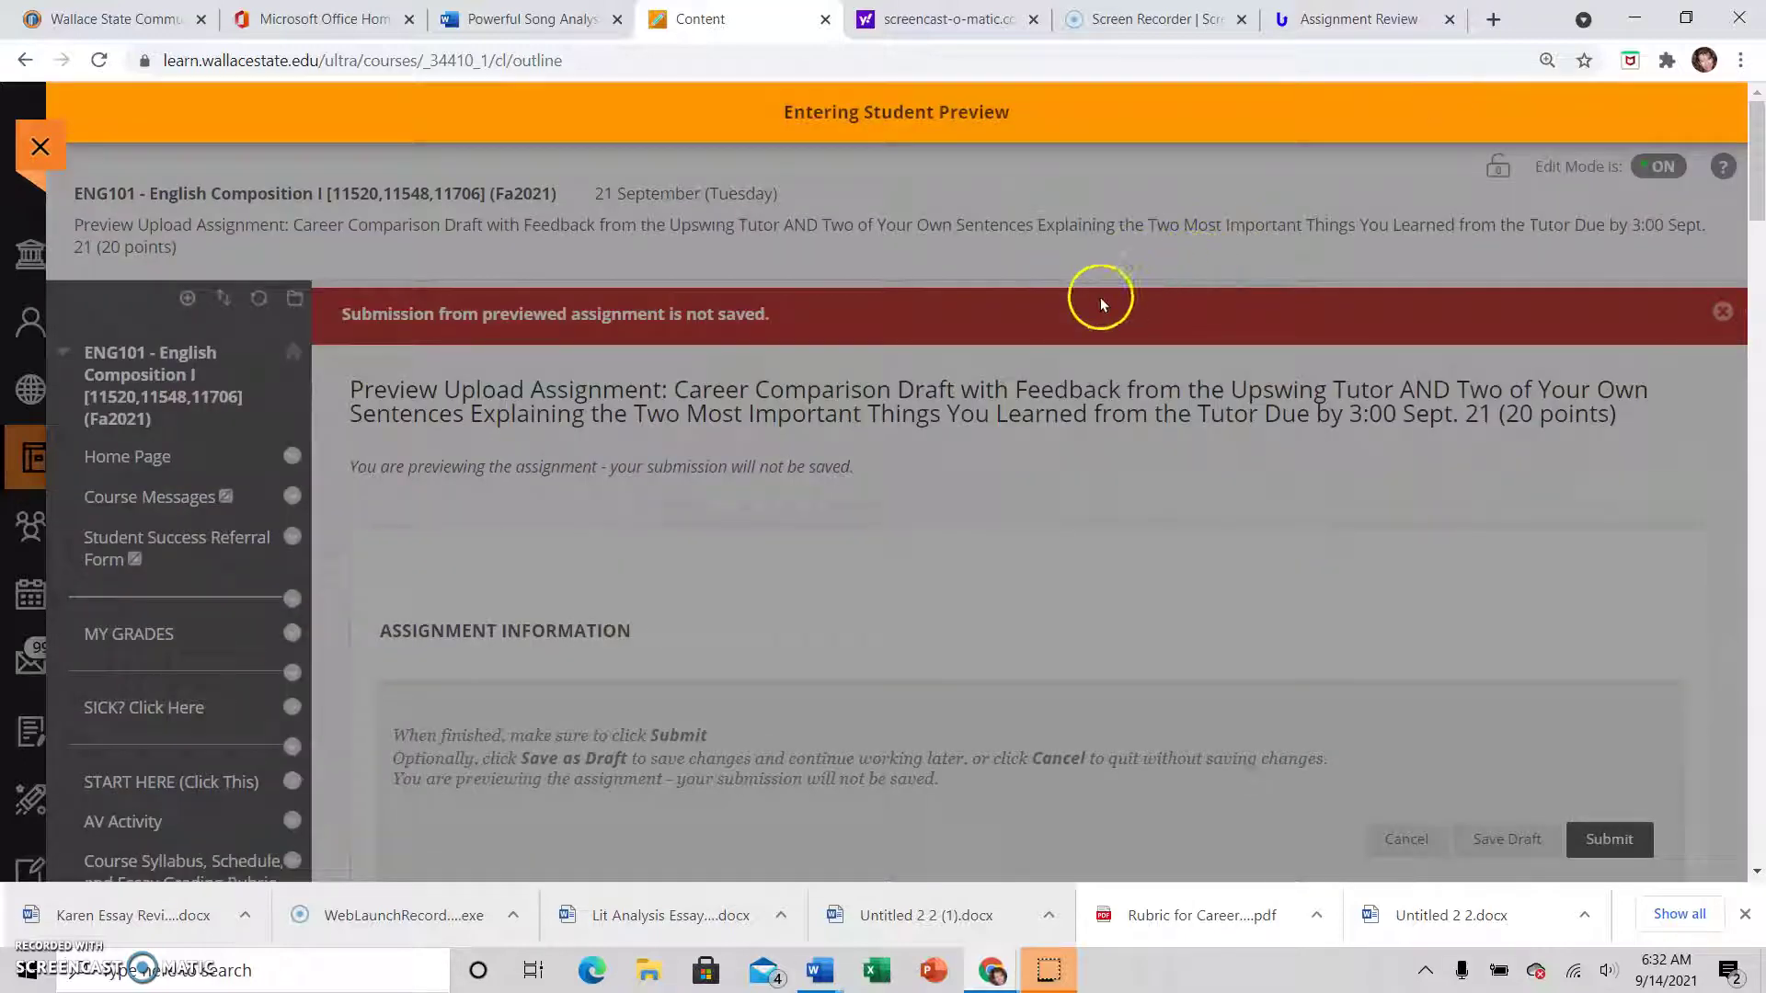
scroll(1084, 327, down, 20)
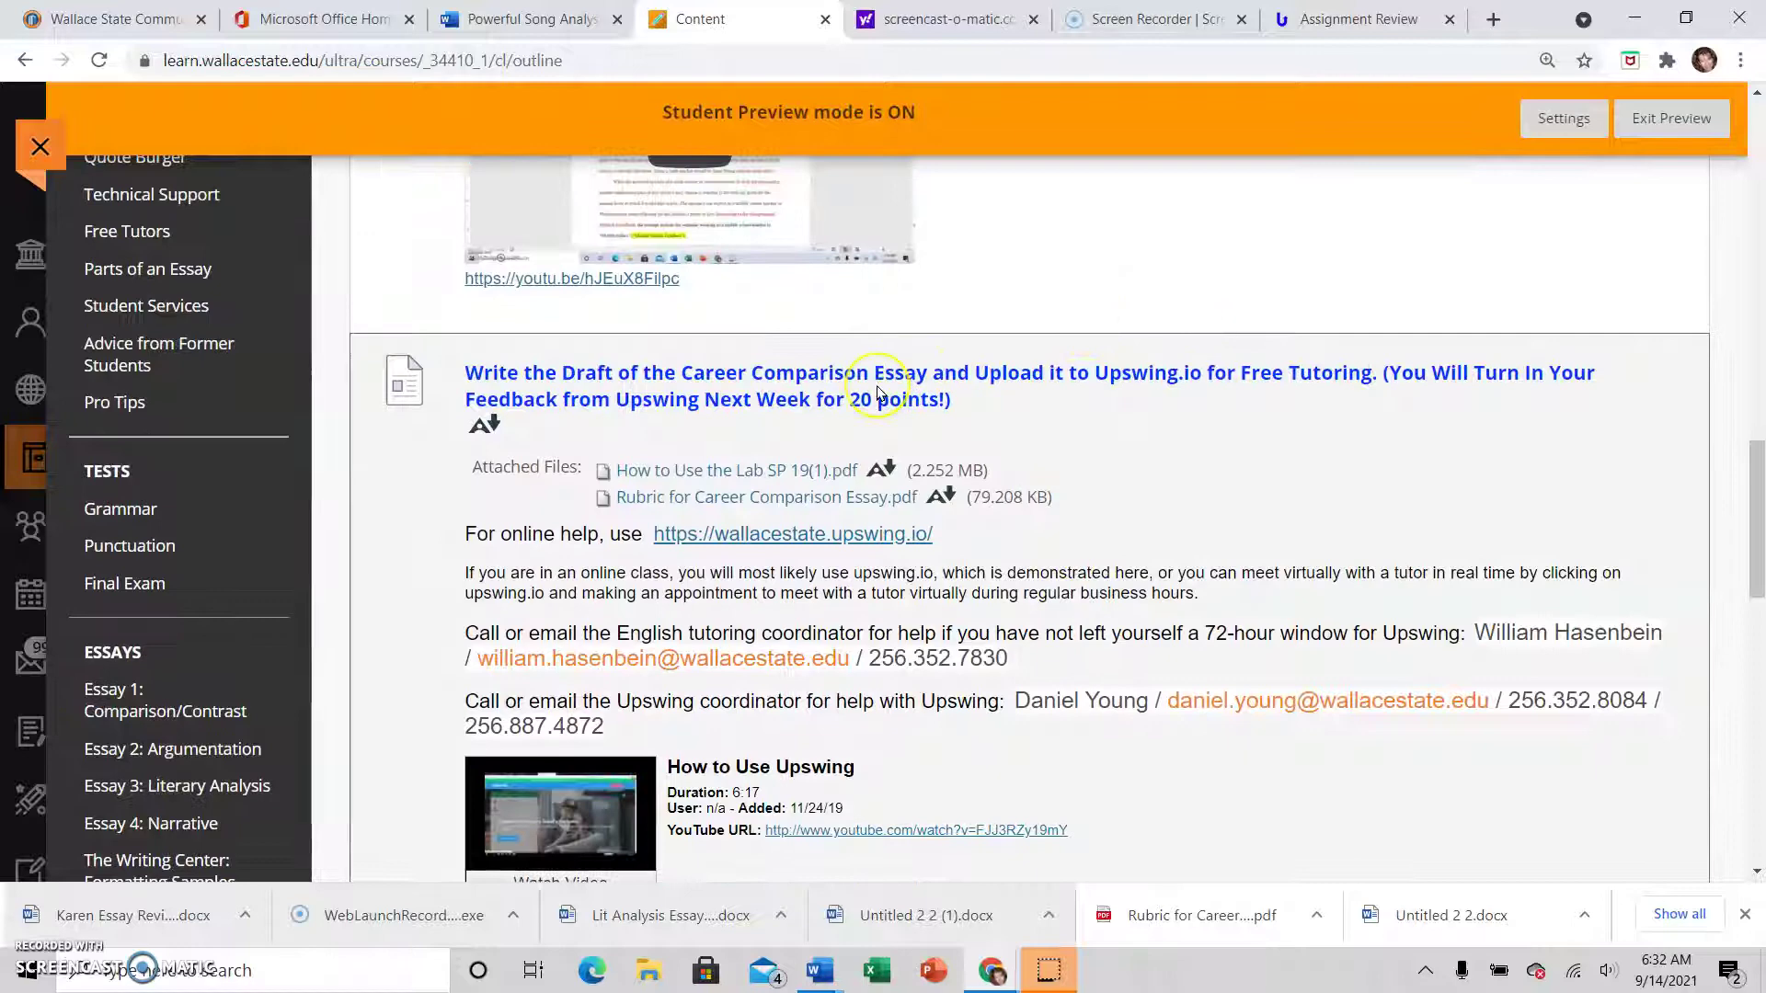
scroll(883, 386, up, 15)
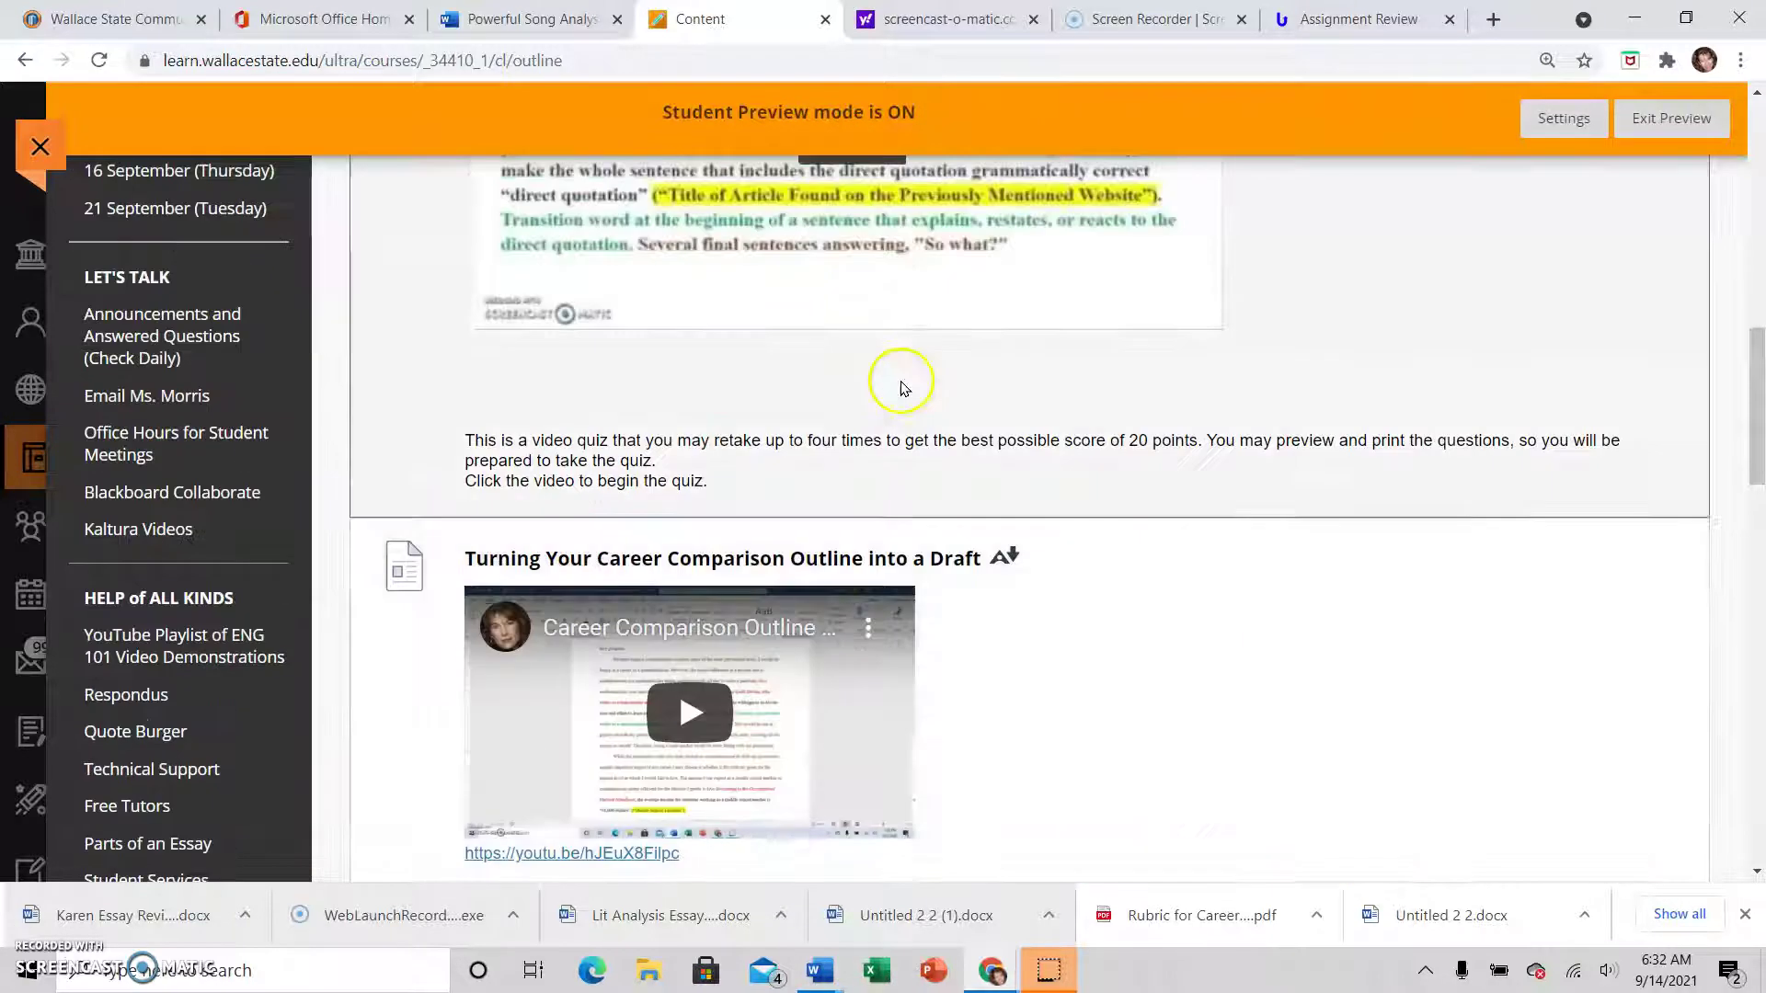
scroll(909, 377, up, 5)
scroll(911, 372, down, 15)
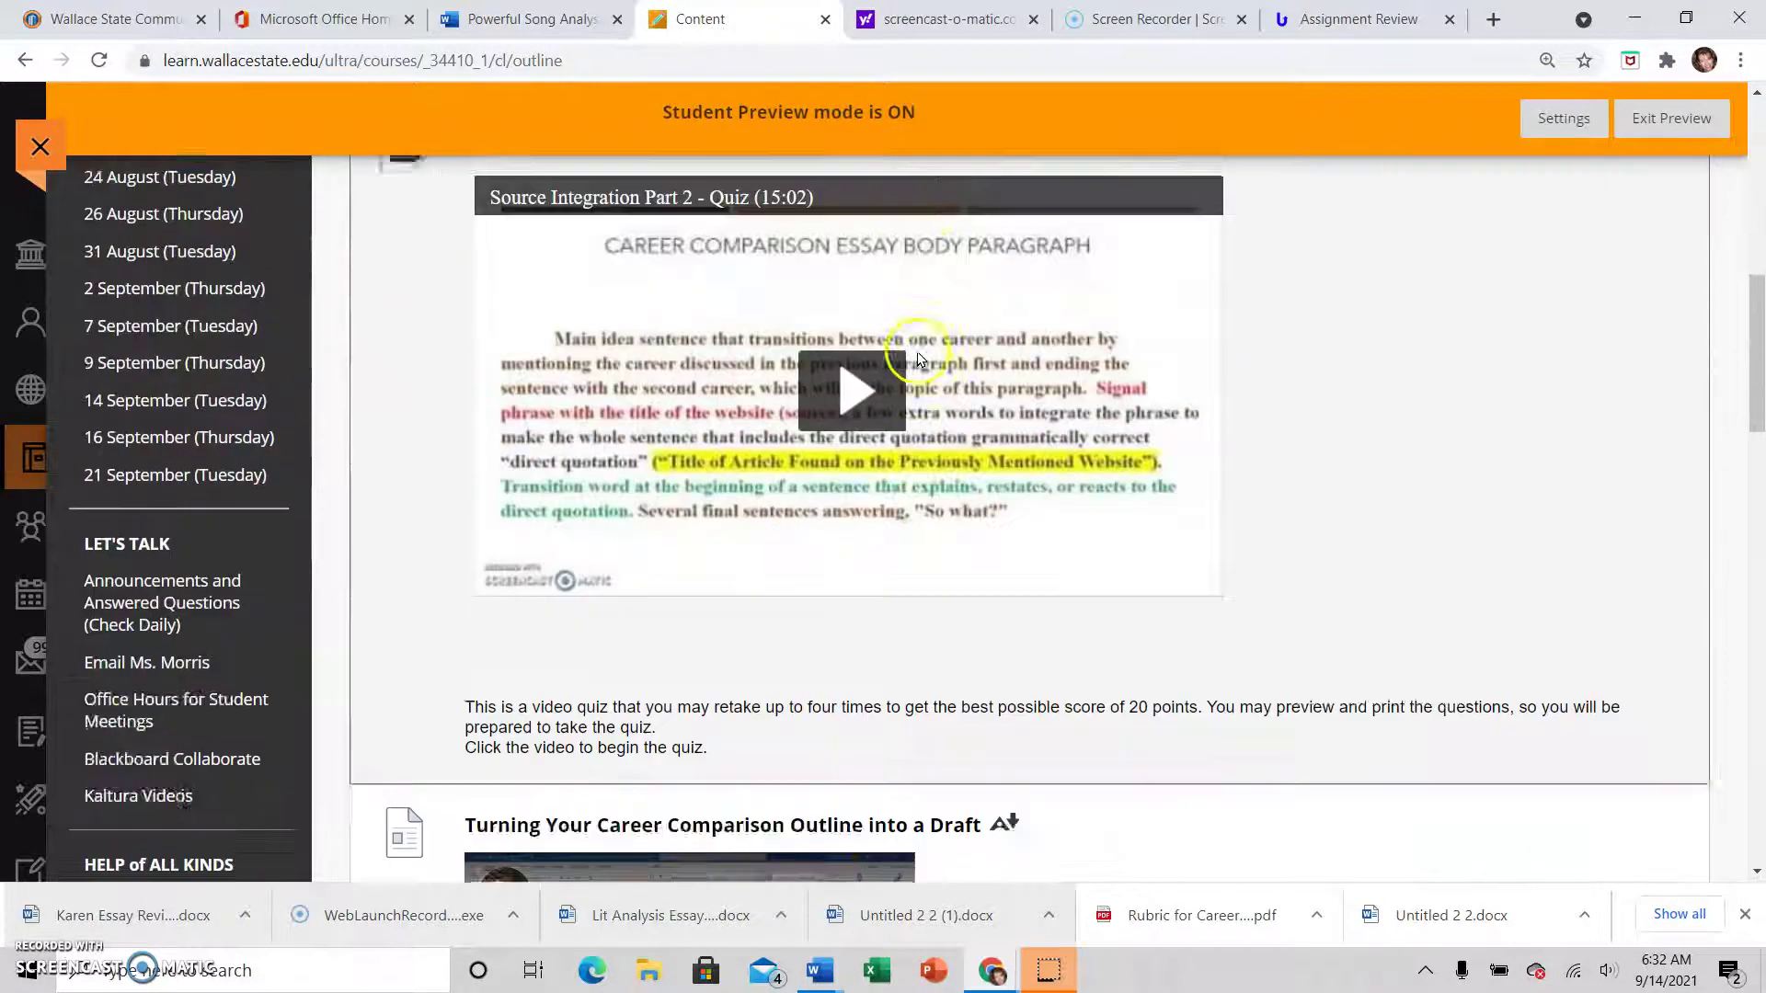
scroll(916, 366, down, 10)
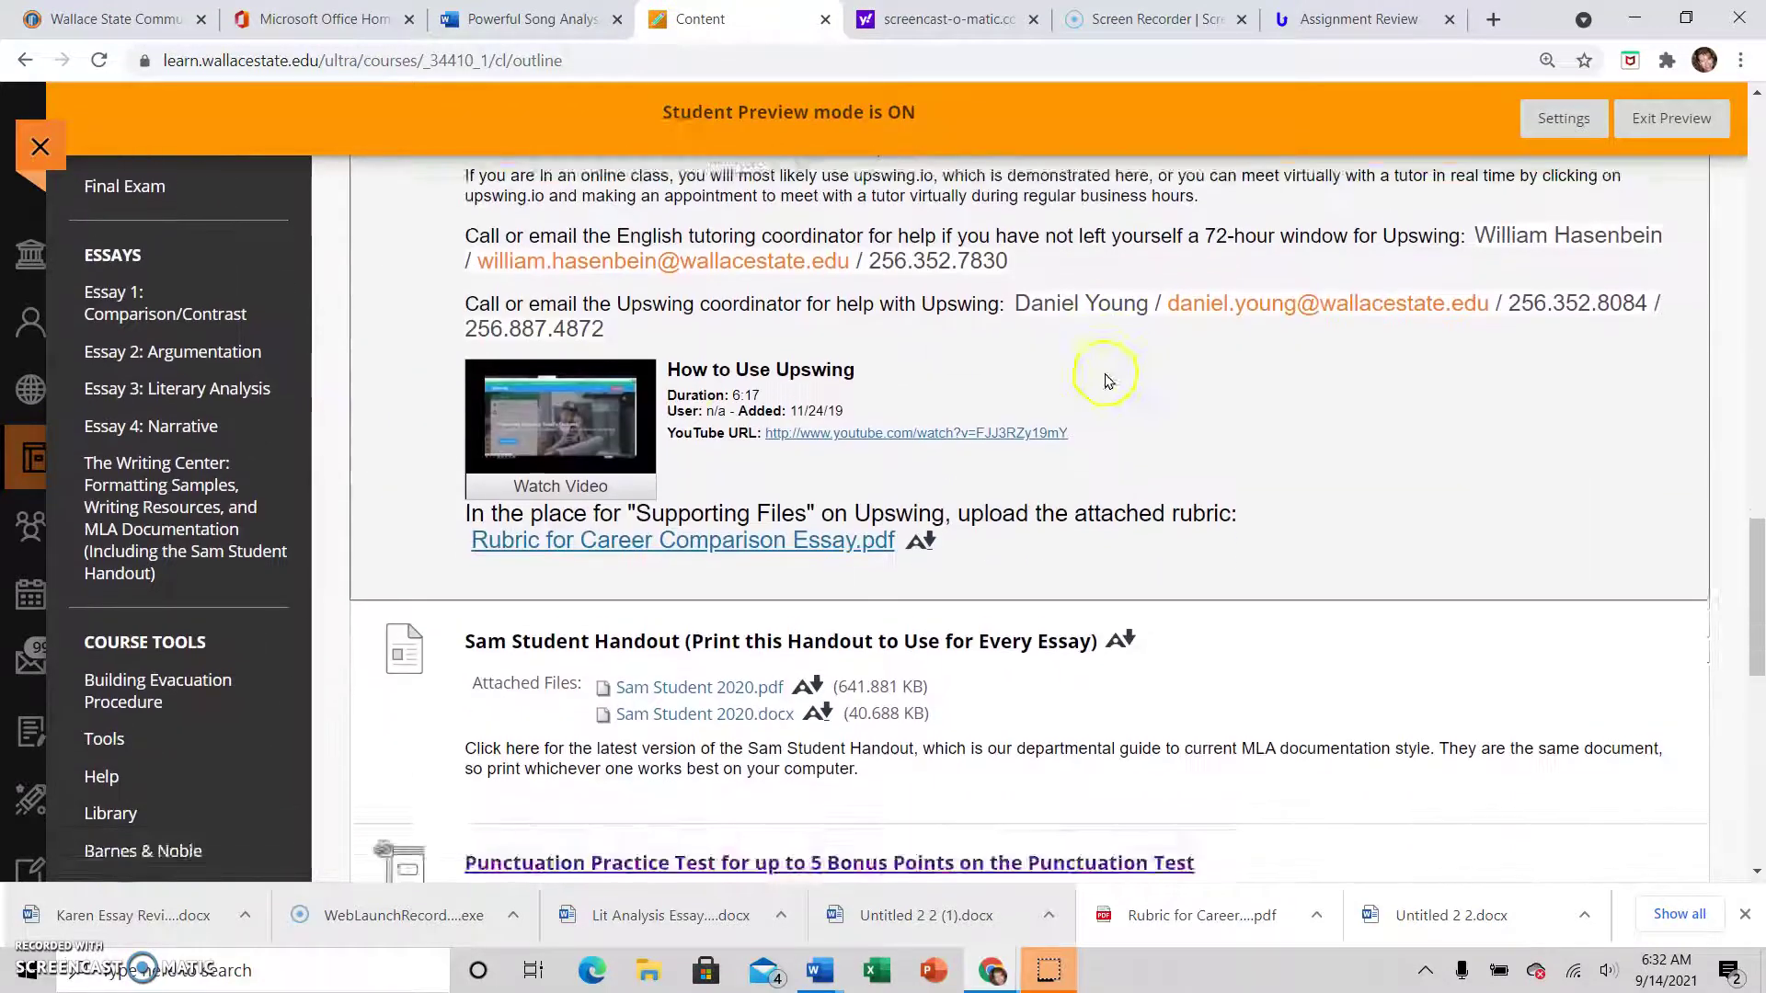
scroll(797, 386, up, 3)
scroll(426, 414, down, 10)
scroll(356, 465, up, 12)
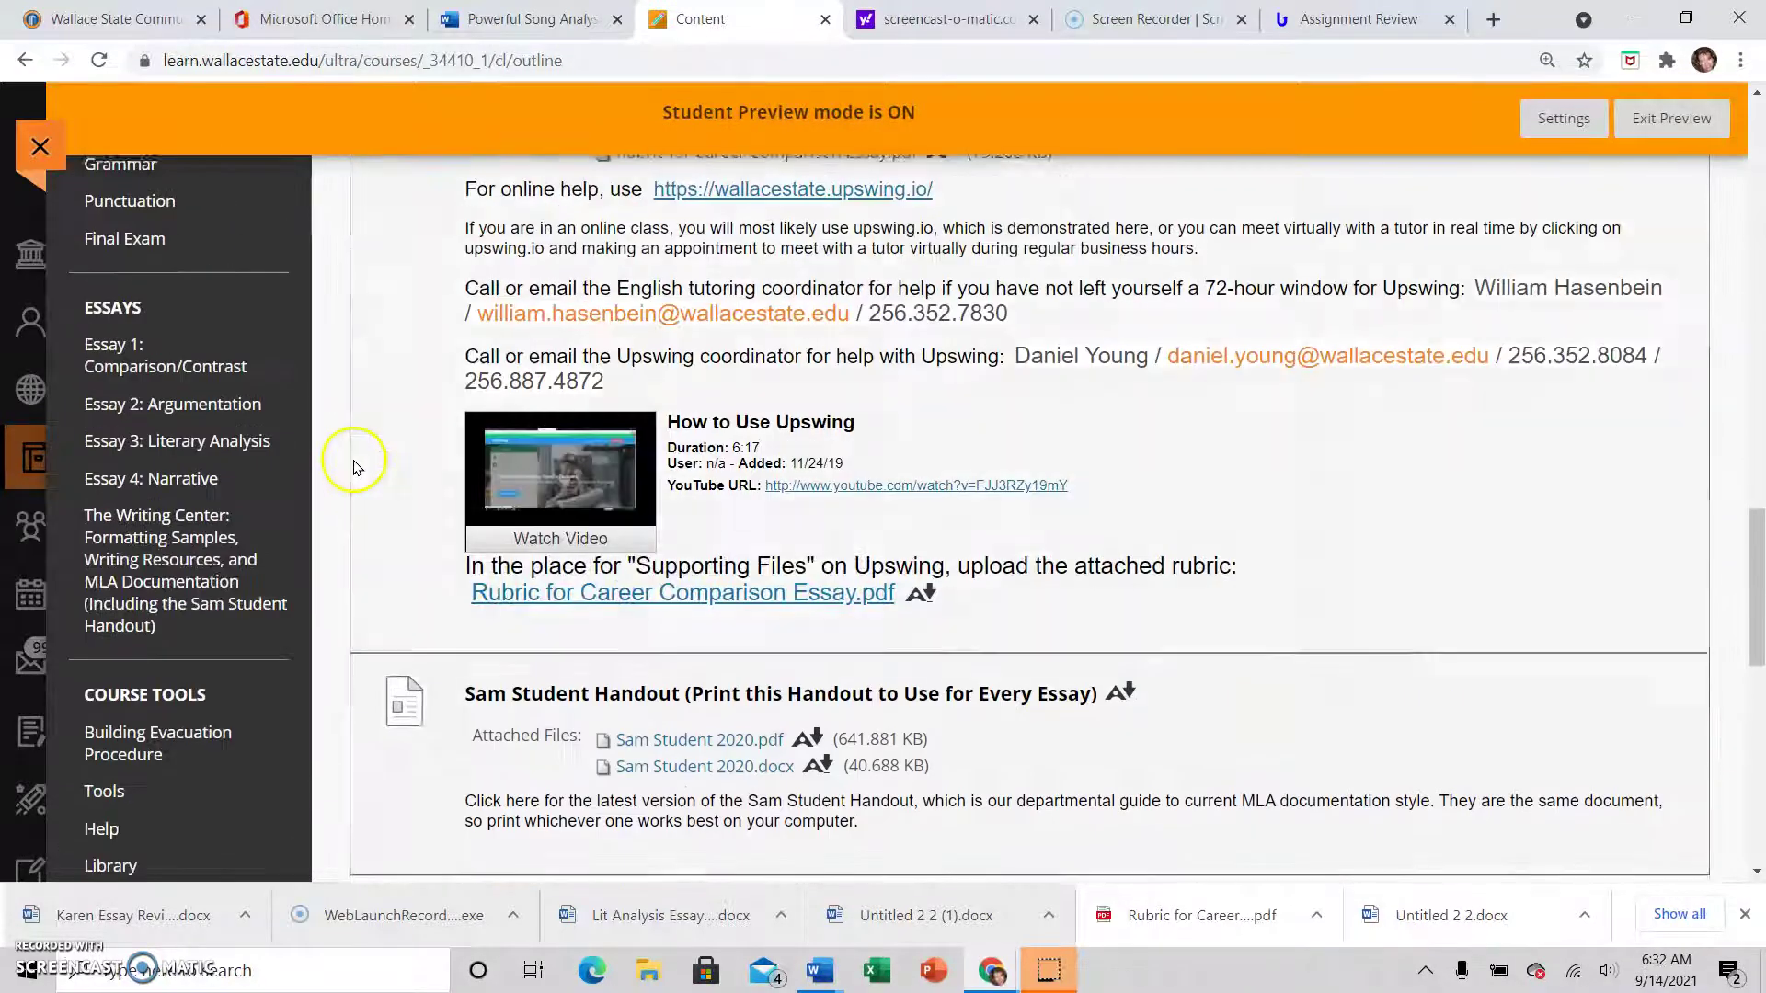
scroll(355, 465, up, 12)
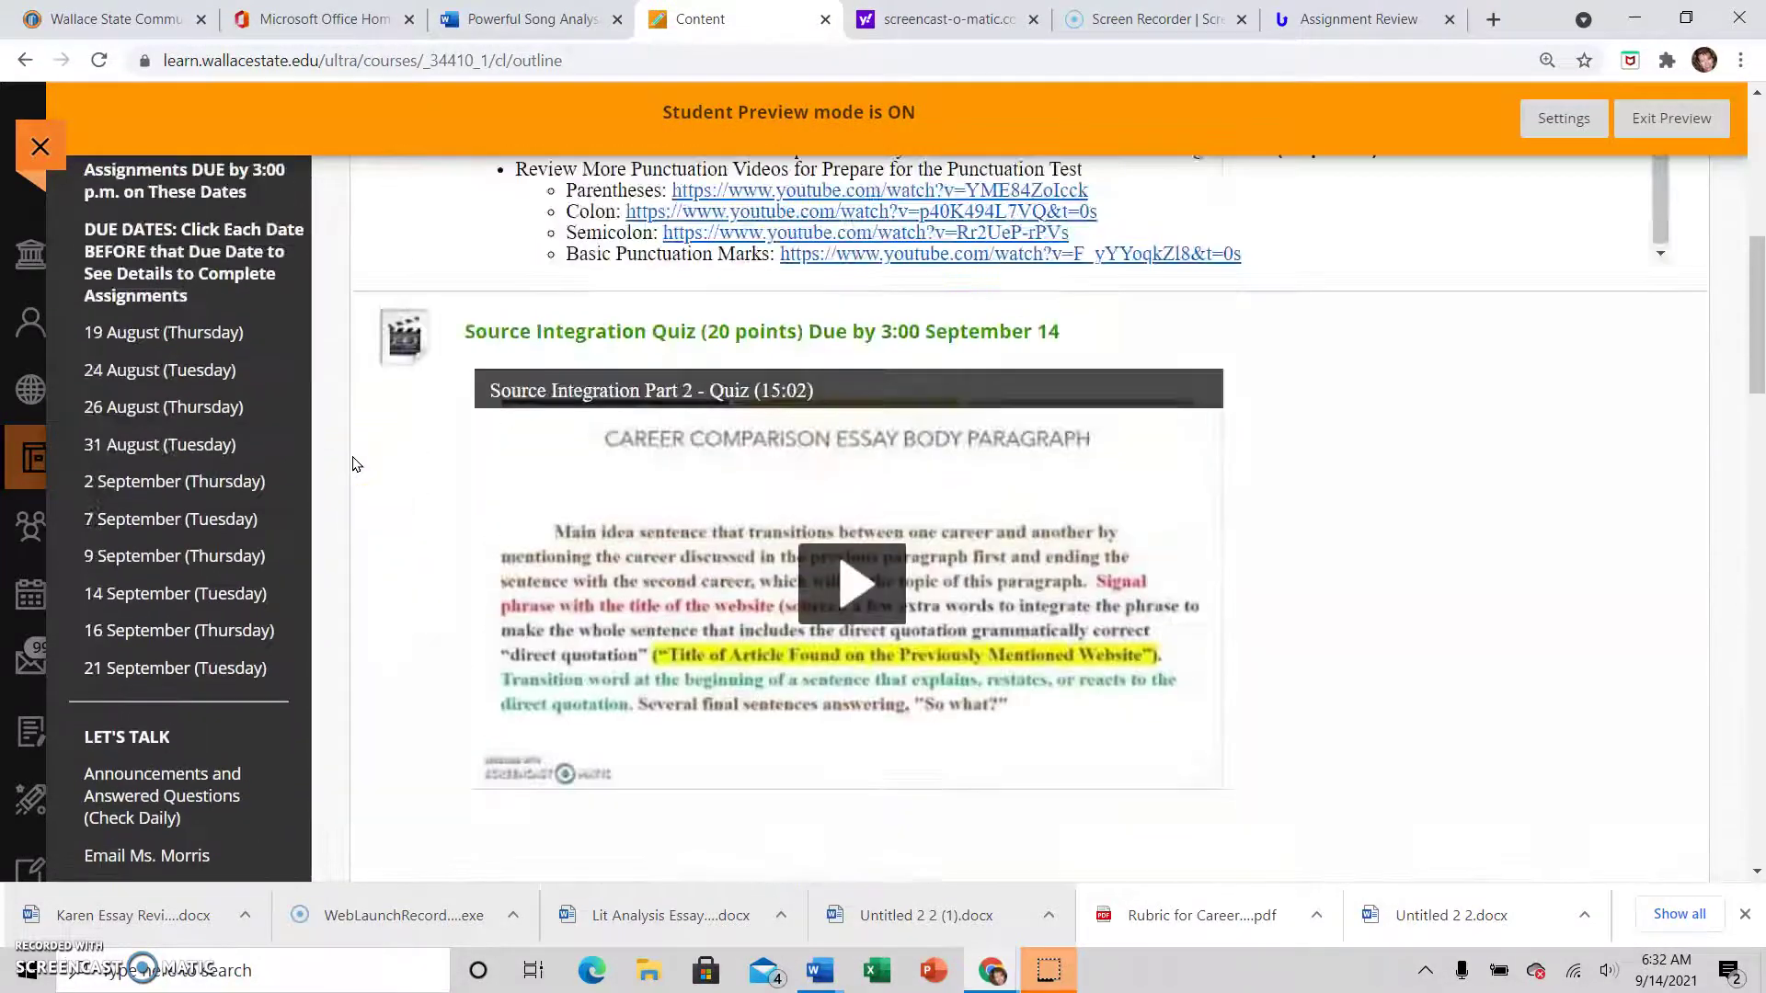
click(163, 668)
scroll(993, 598, down, 5)
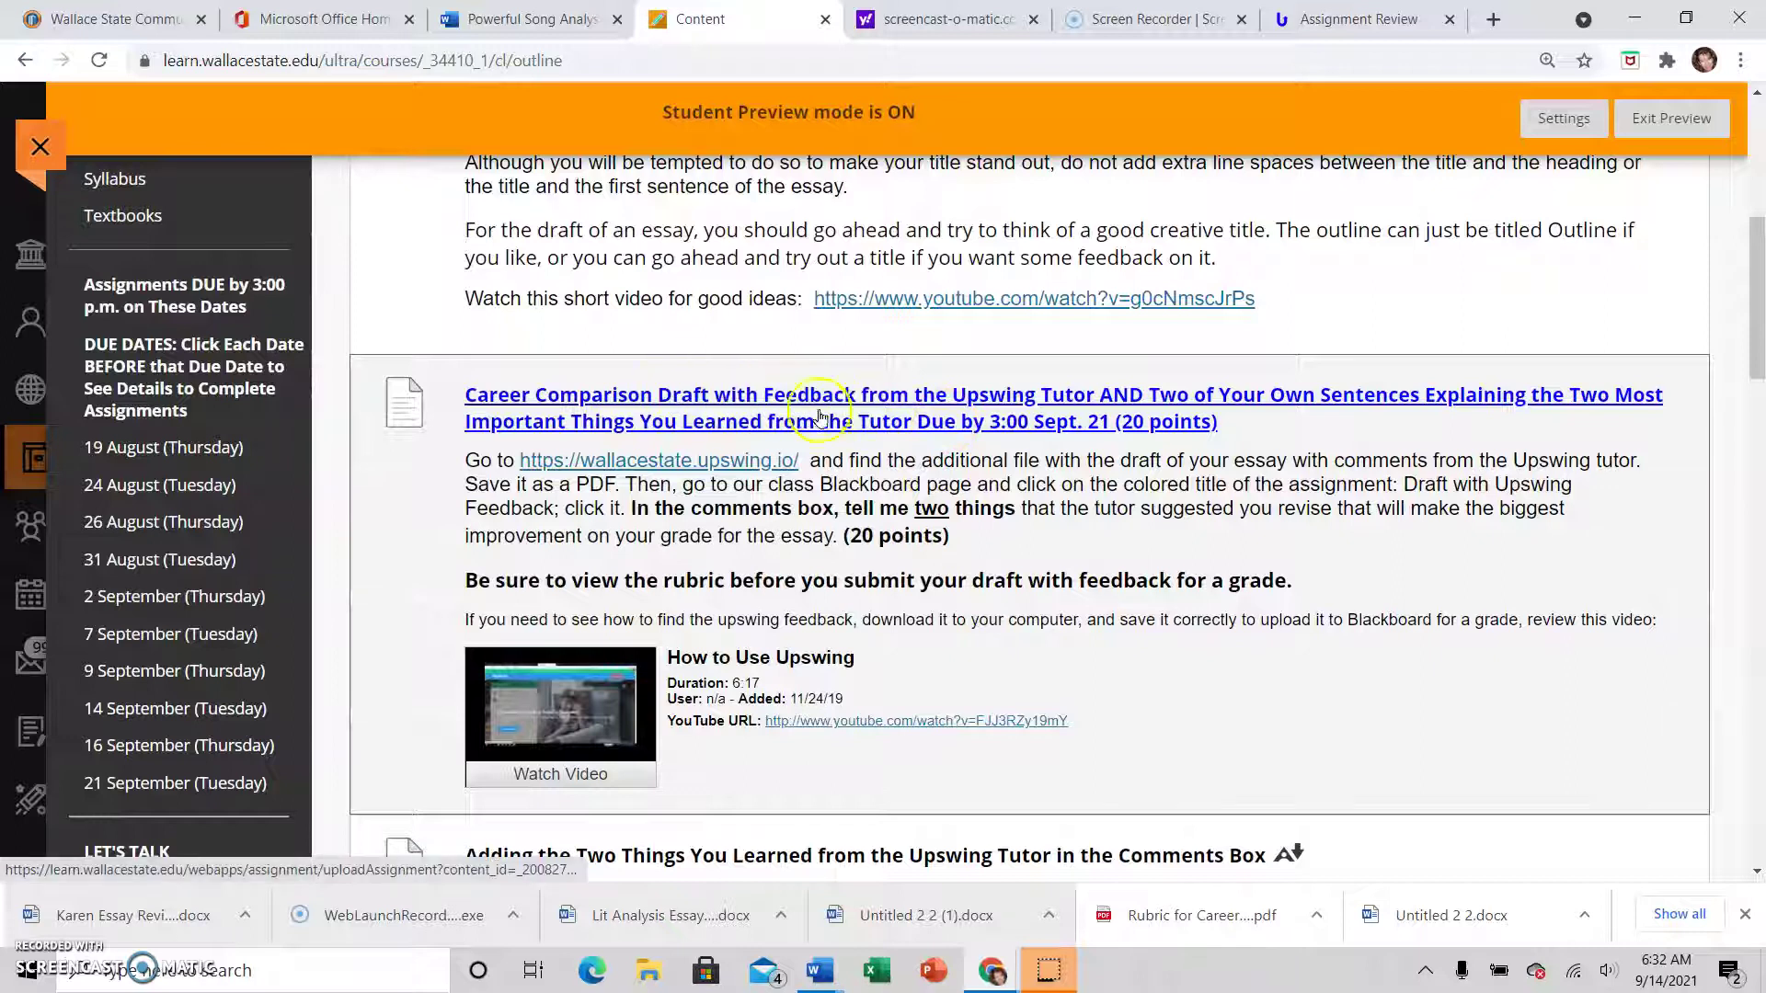
Open the Career Comparison draft assignment and attach the tutor-reviewed essay file from the computer
click(888, 425)
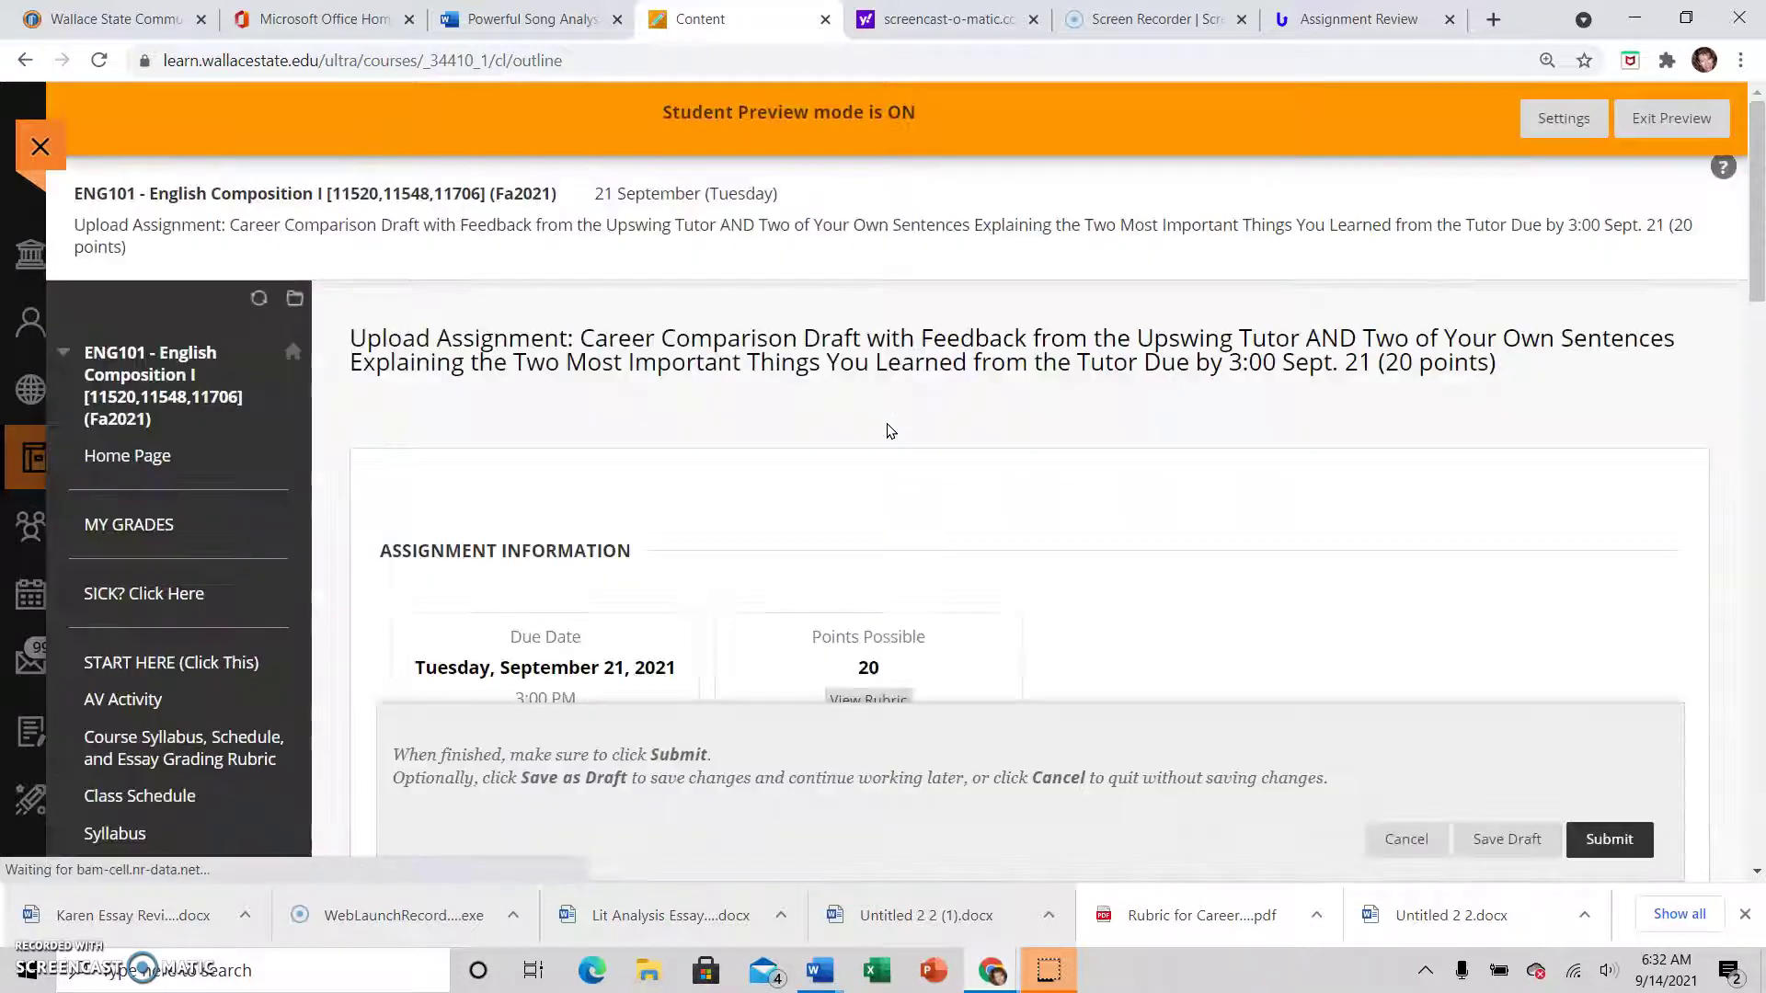
scroll(984, 506, down, 3)
scroll(1207, 507, down, 3)
scroll(1207, 507, up, 3)
scroll(1209, 513, down, 5)
scroll(1210, 513, down, 3)
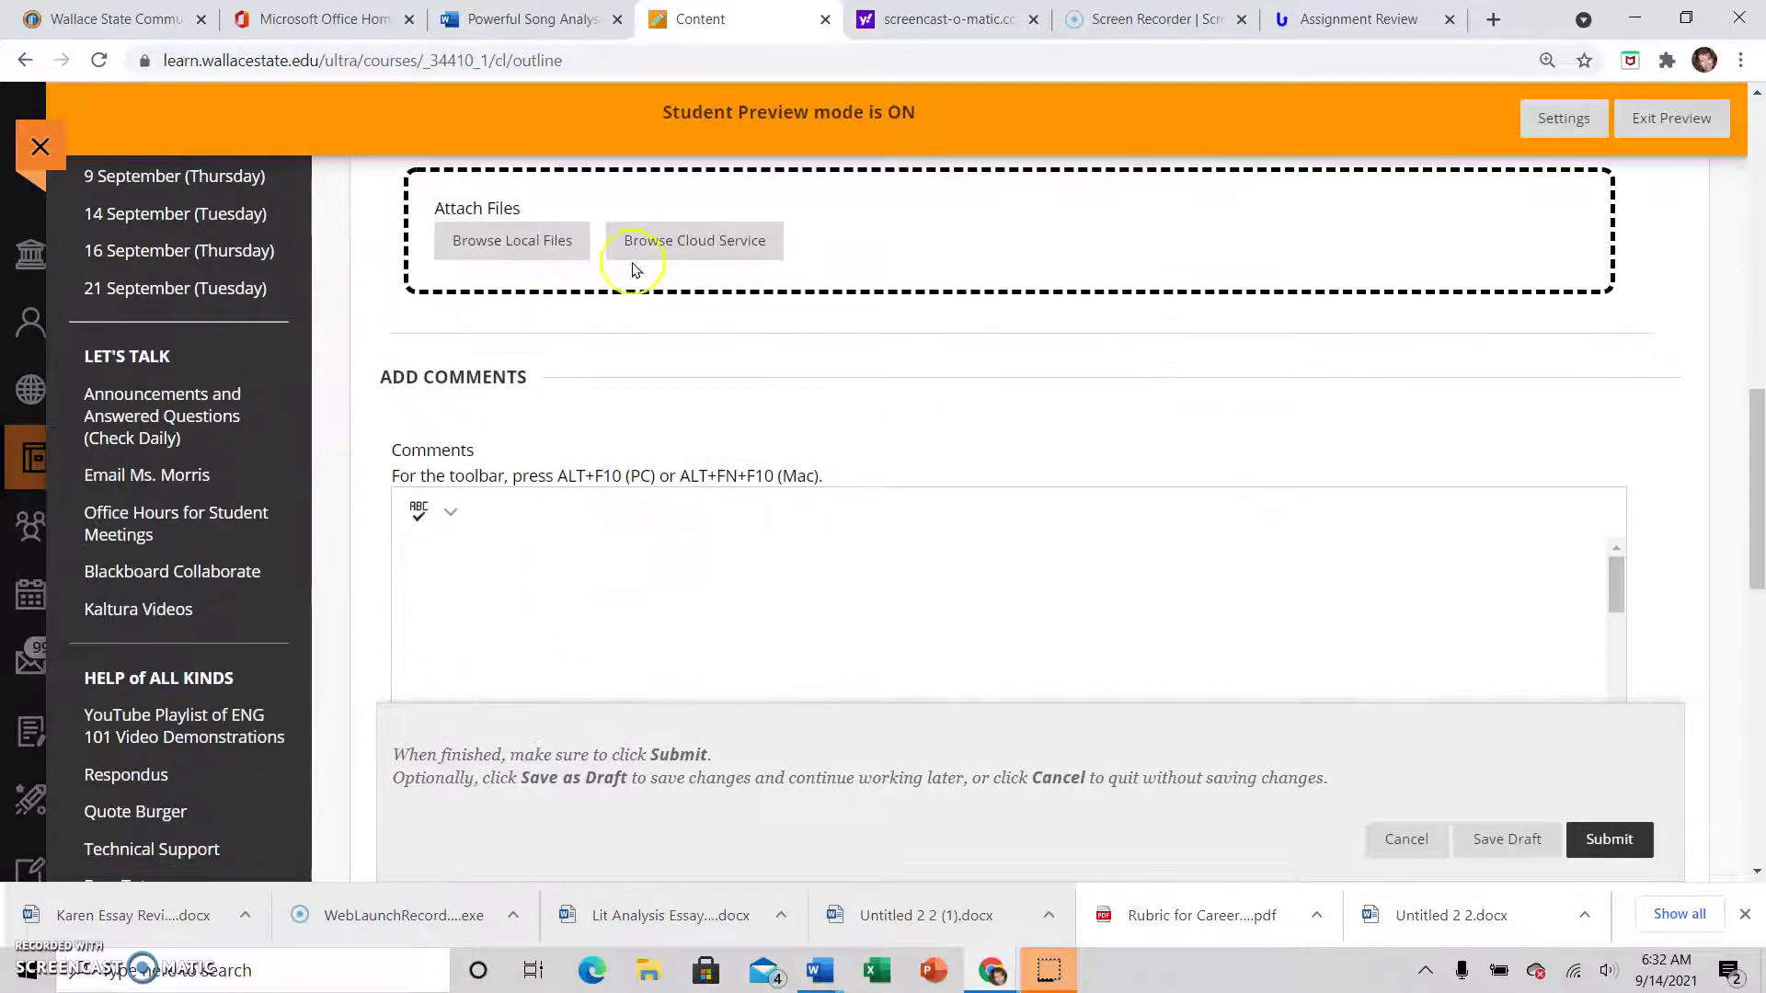
click(550, 242)
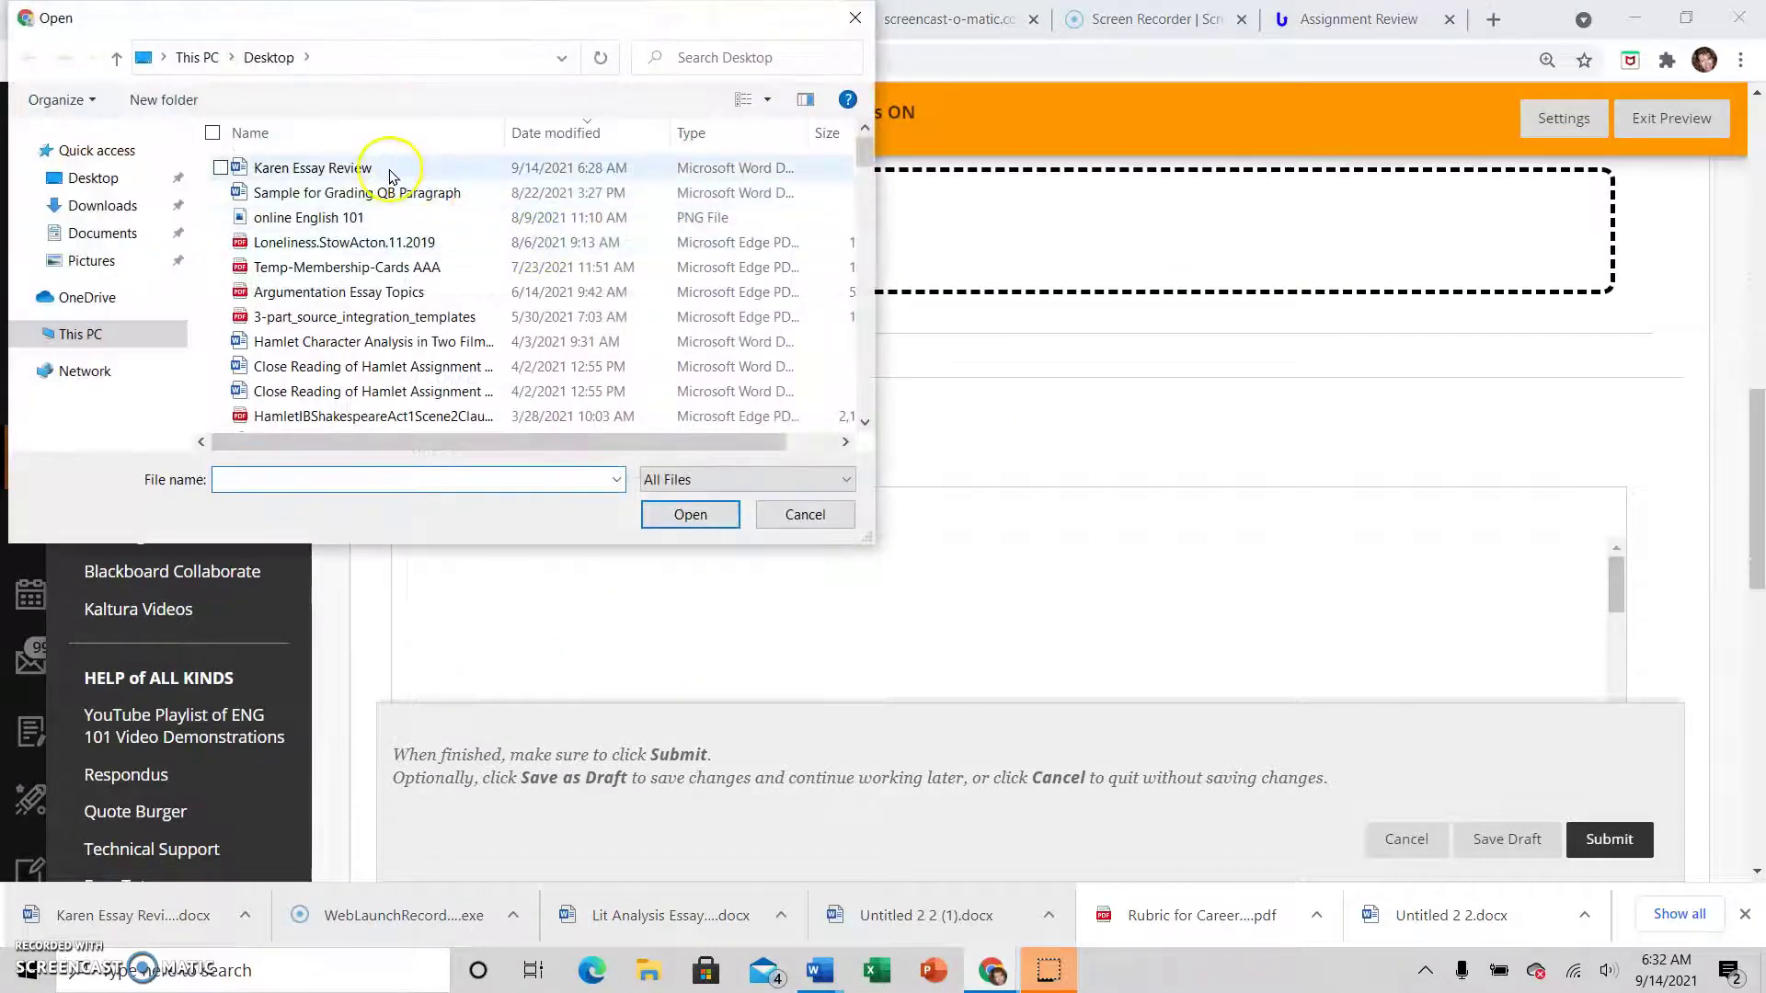
click(391, 167)
click(712, 517)
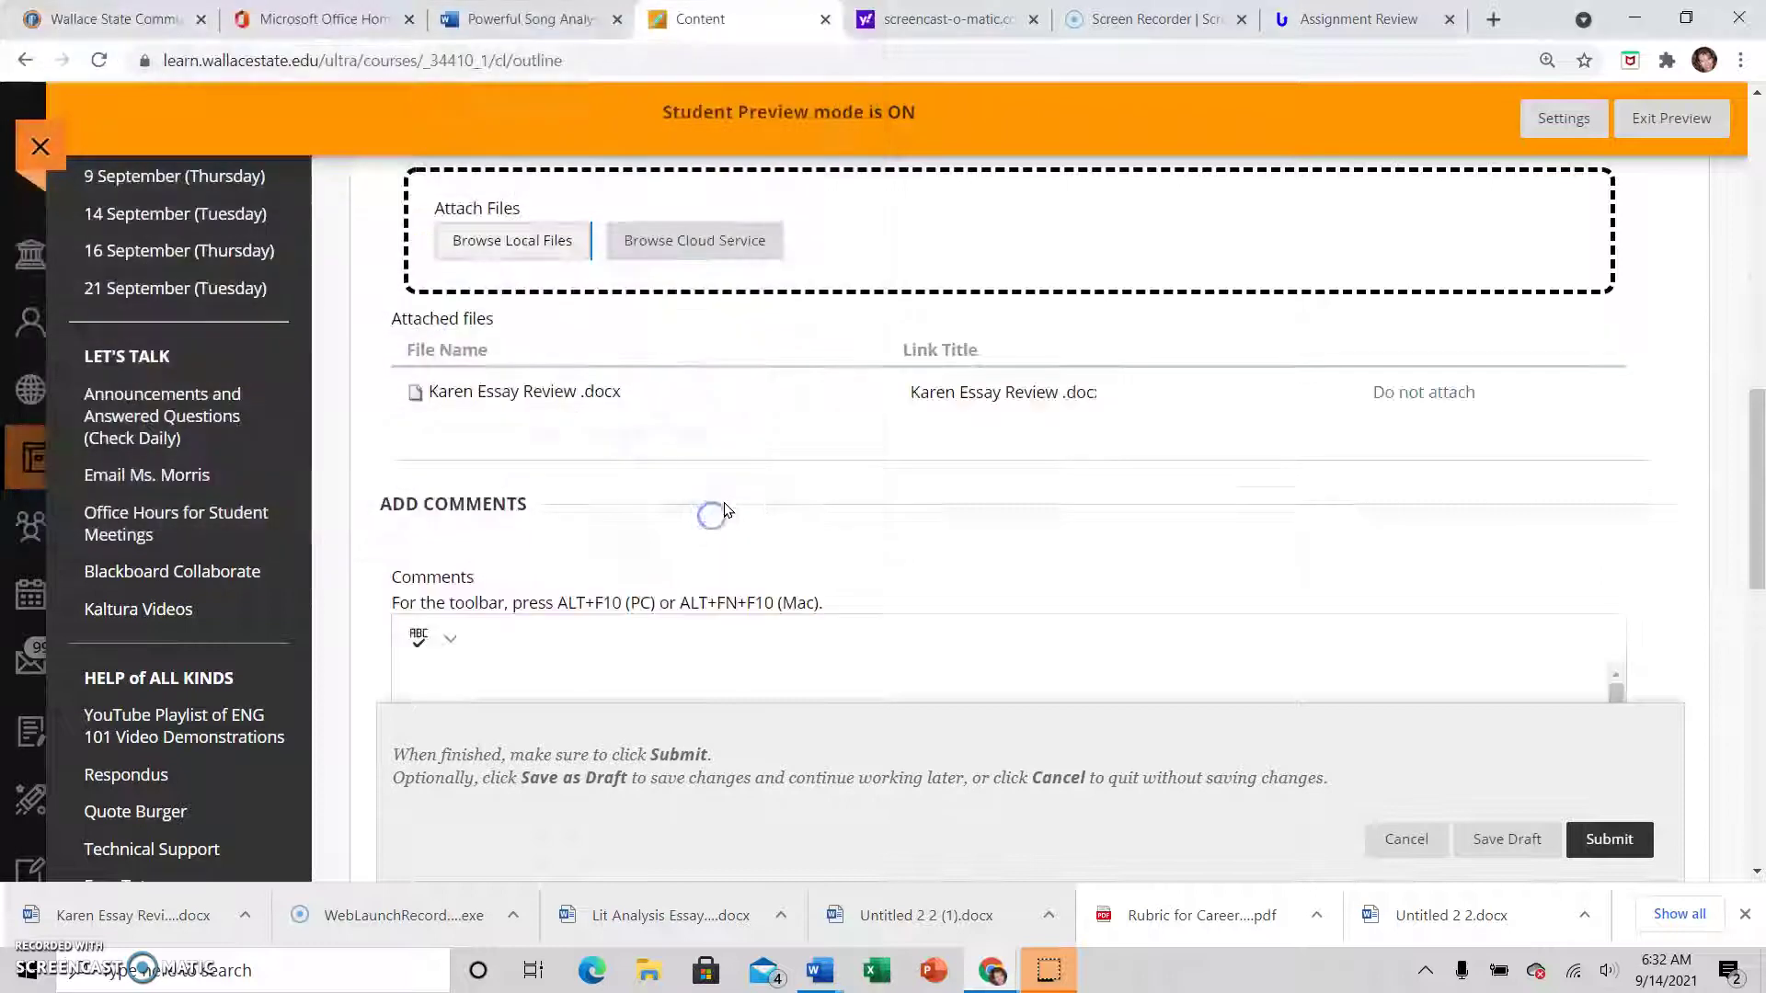
Add a two-sentence comment and submit the assignment
scroll(1031, 523, down, 1)
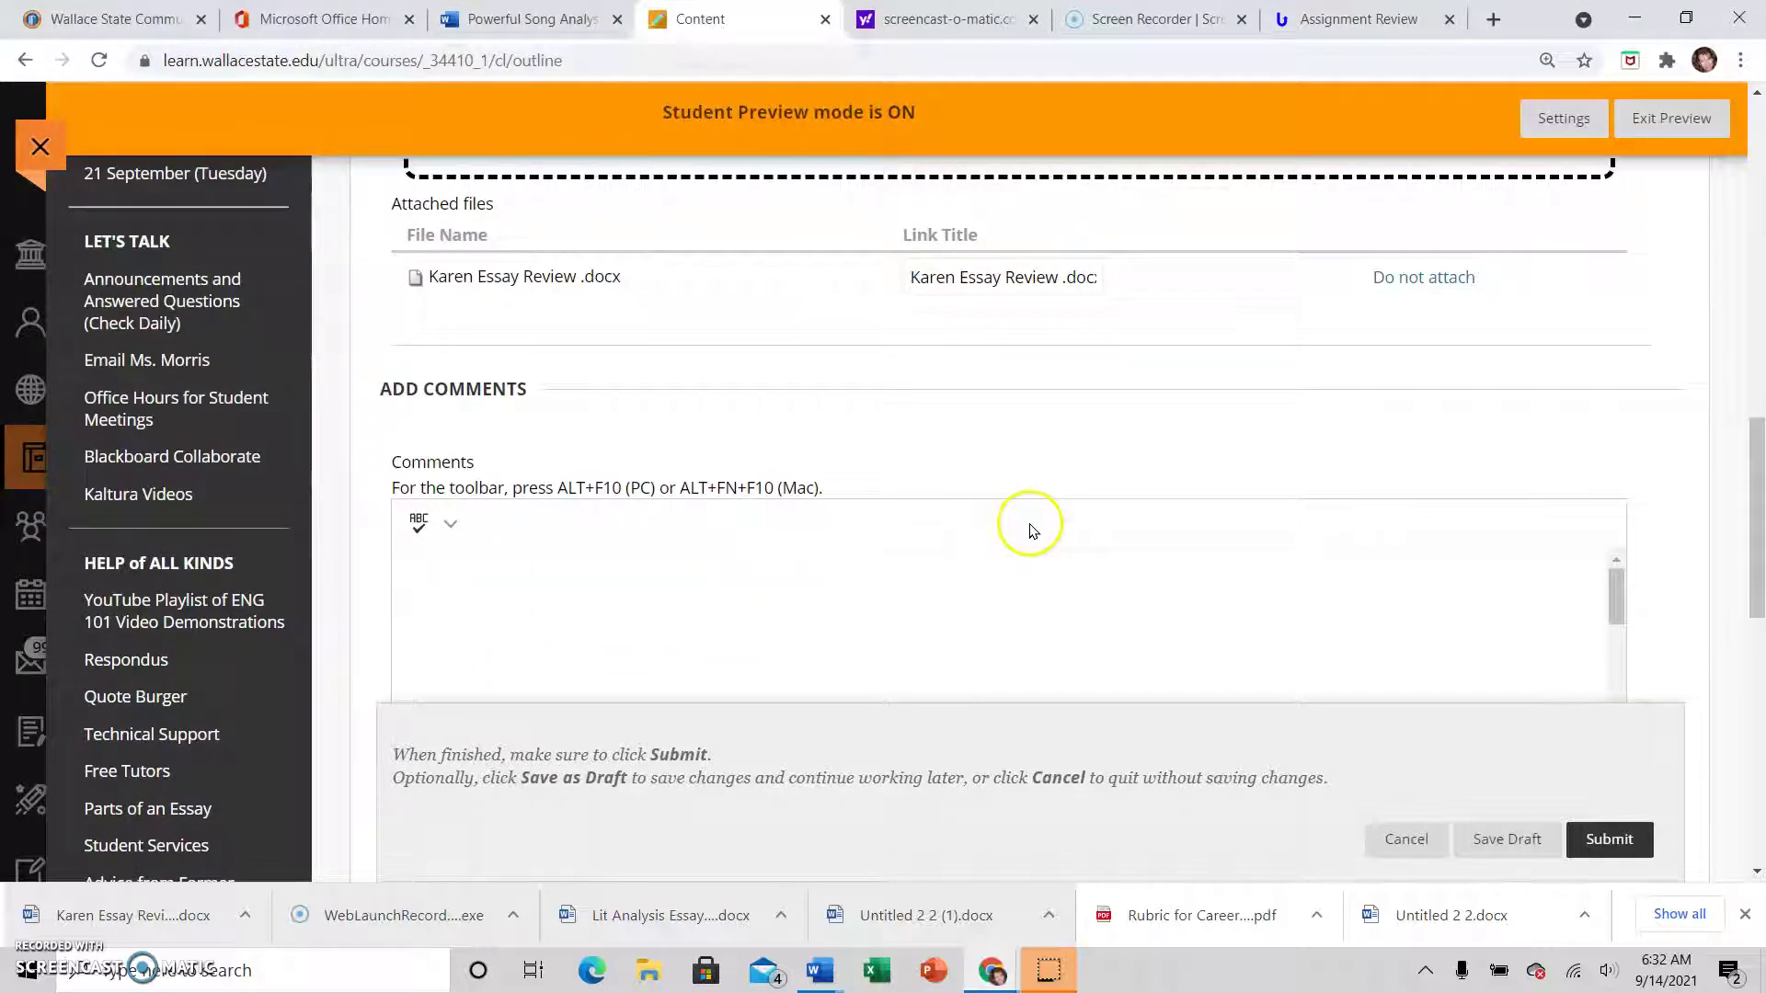
scroll(1030, 531, down, 2)
scroll(831, 304, up, 4)
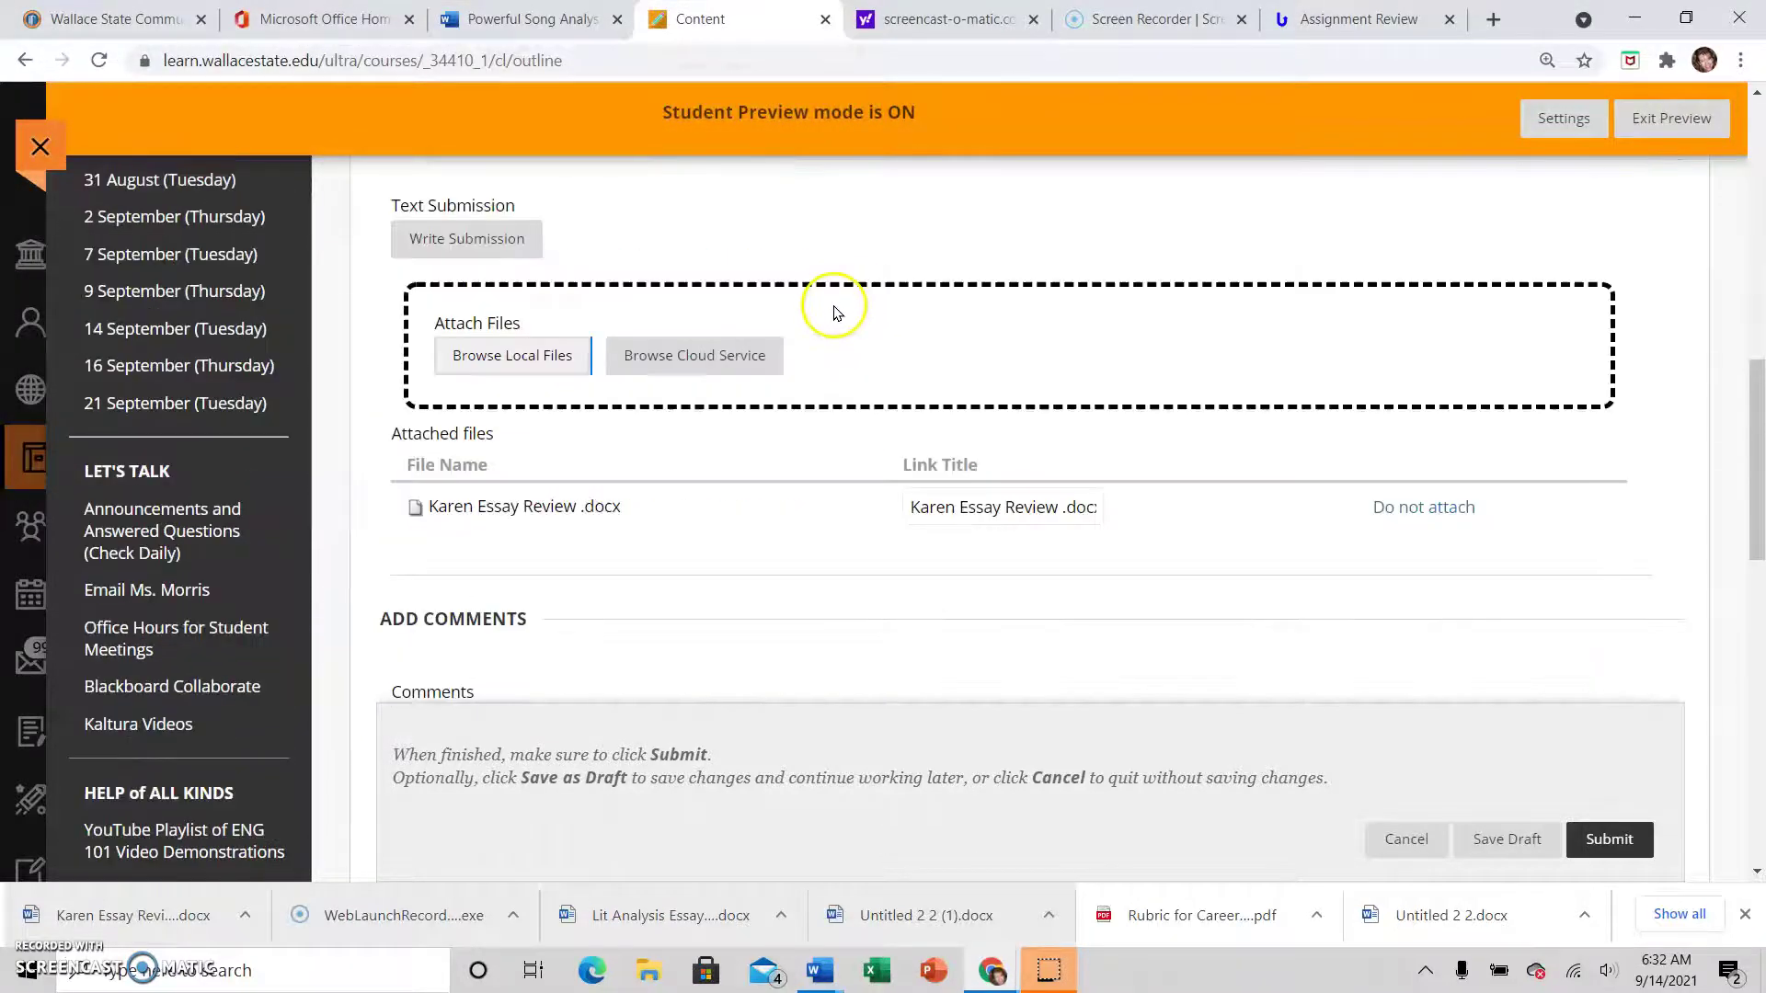
scroll(831, 308, down, 1)
scroll(1132, 442, down, 3)
click(795, 426)
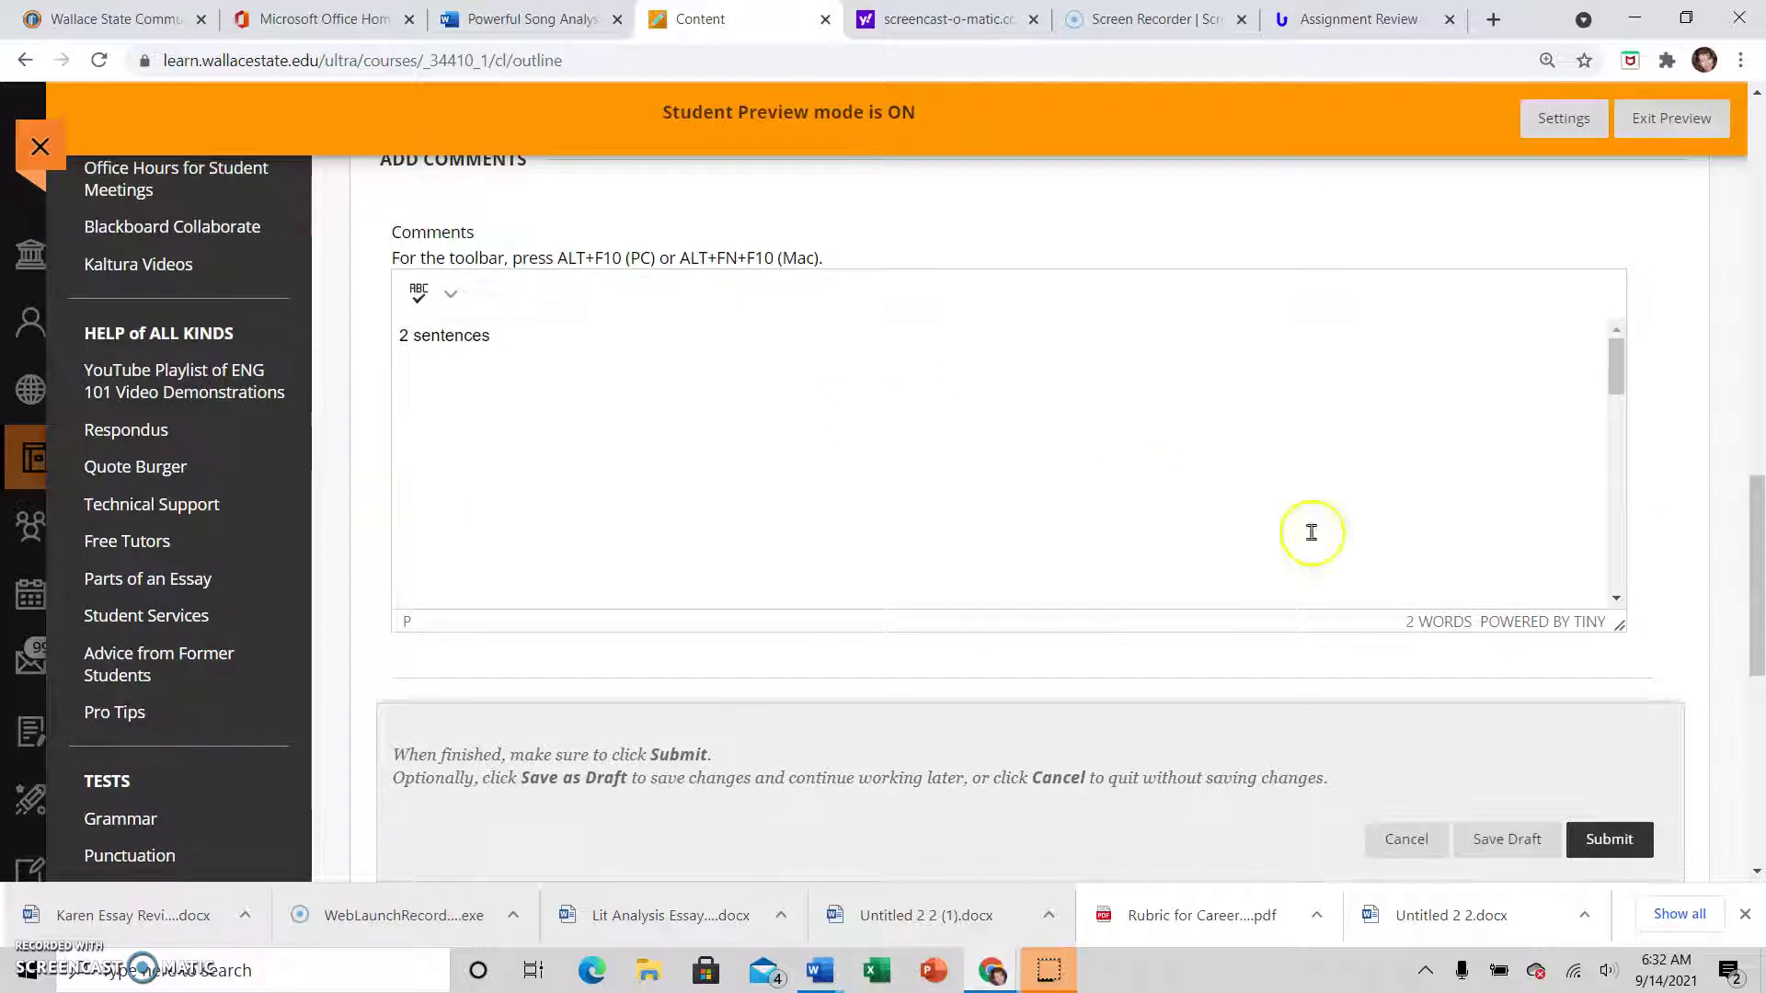
scroll(1257, 465, down, 2)
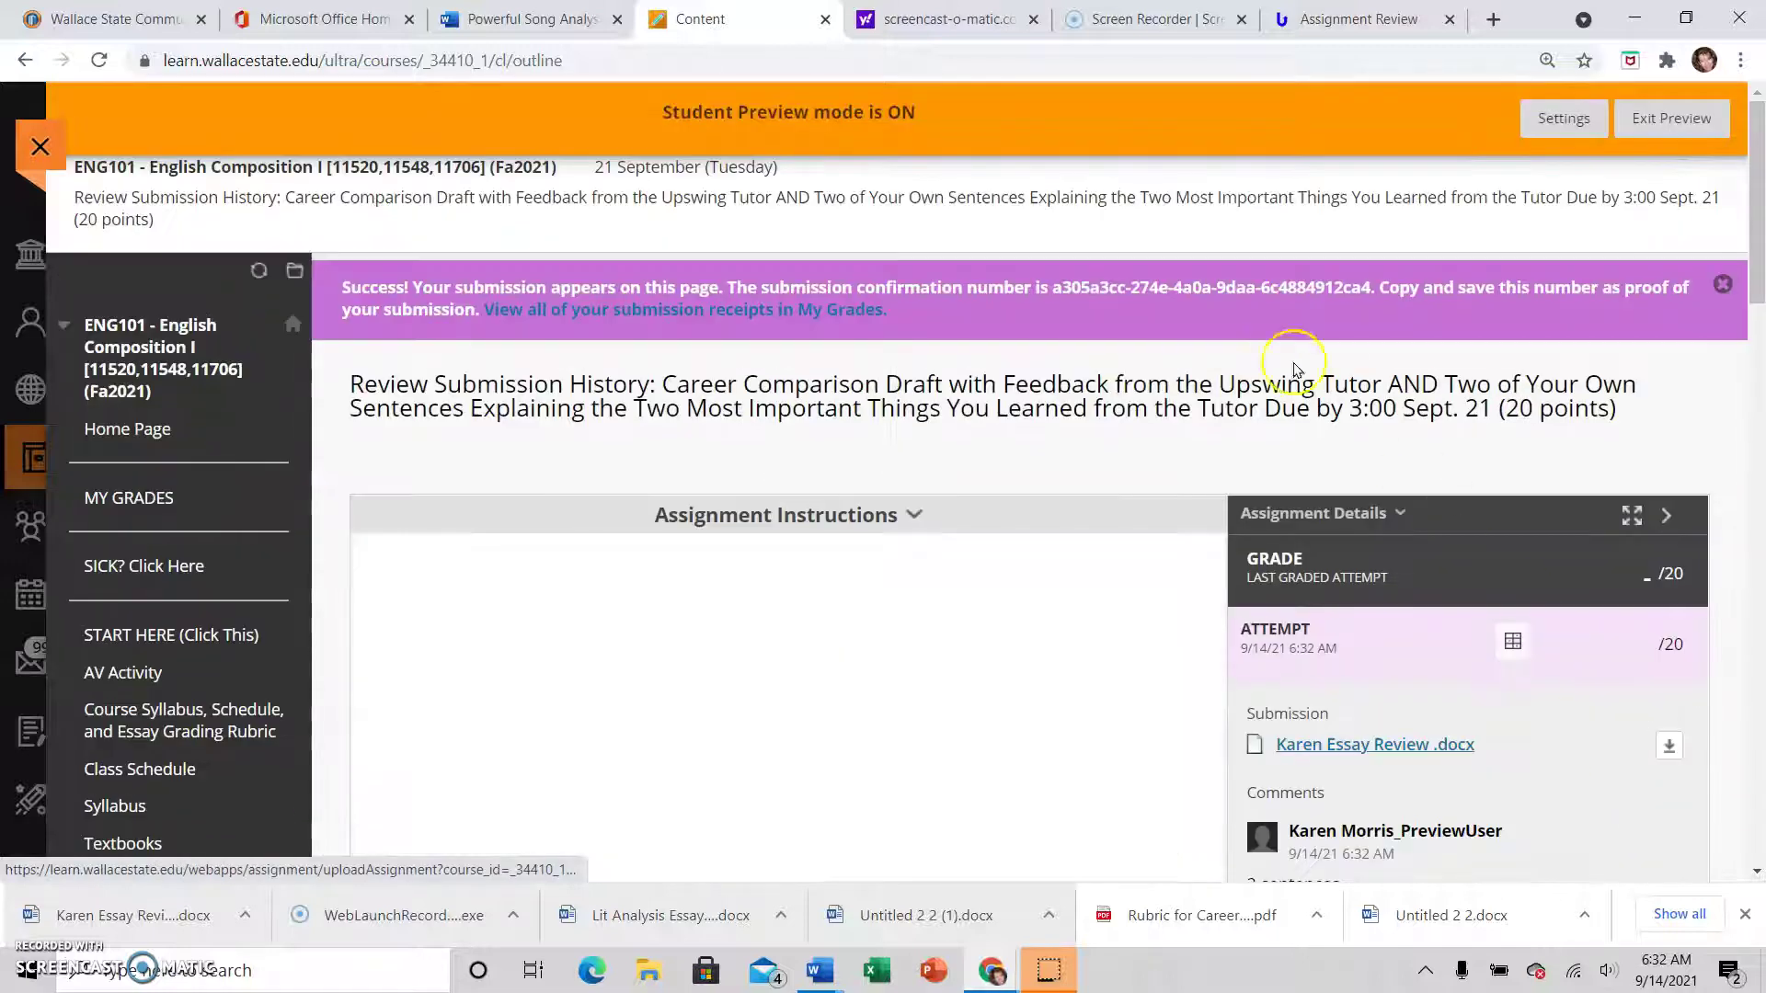
Read through the submitted essay's tutor comments in the viewer
scroll(1297, 331, down, 5)
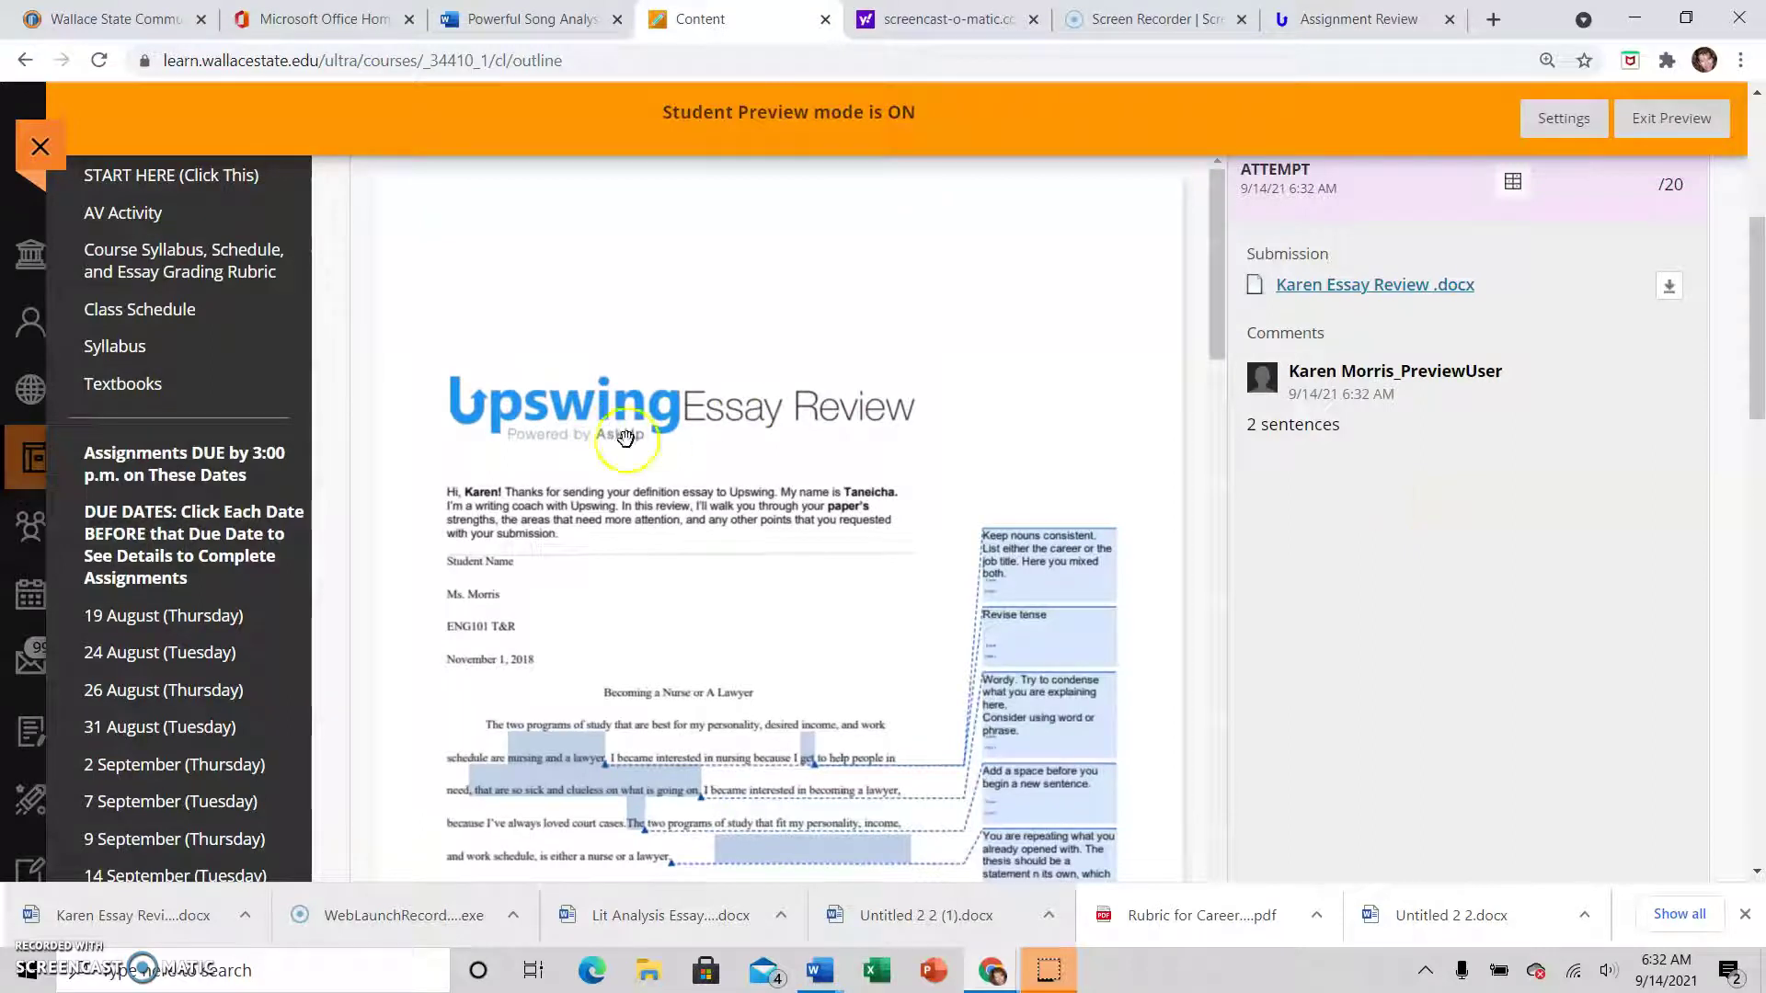
scroll(828, 441, down, 3)
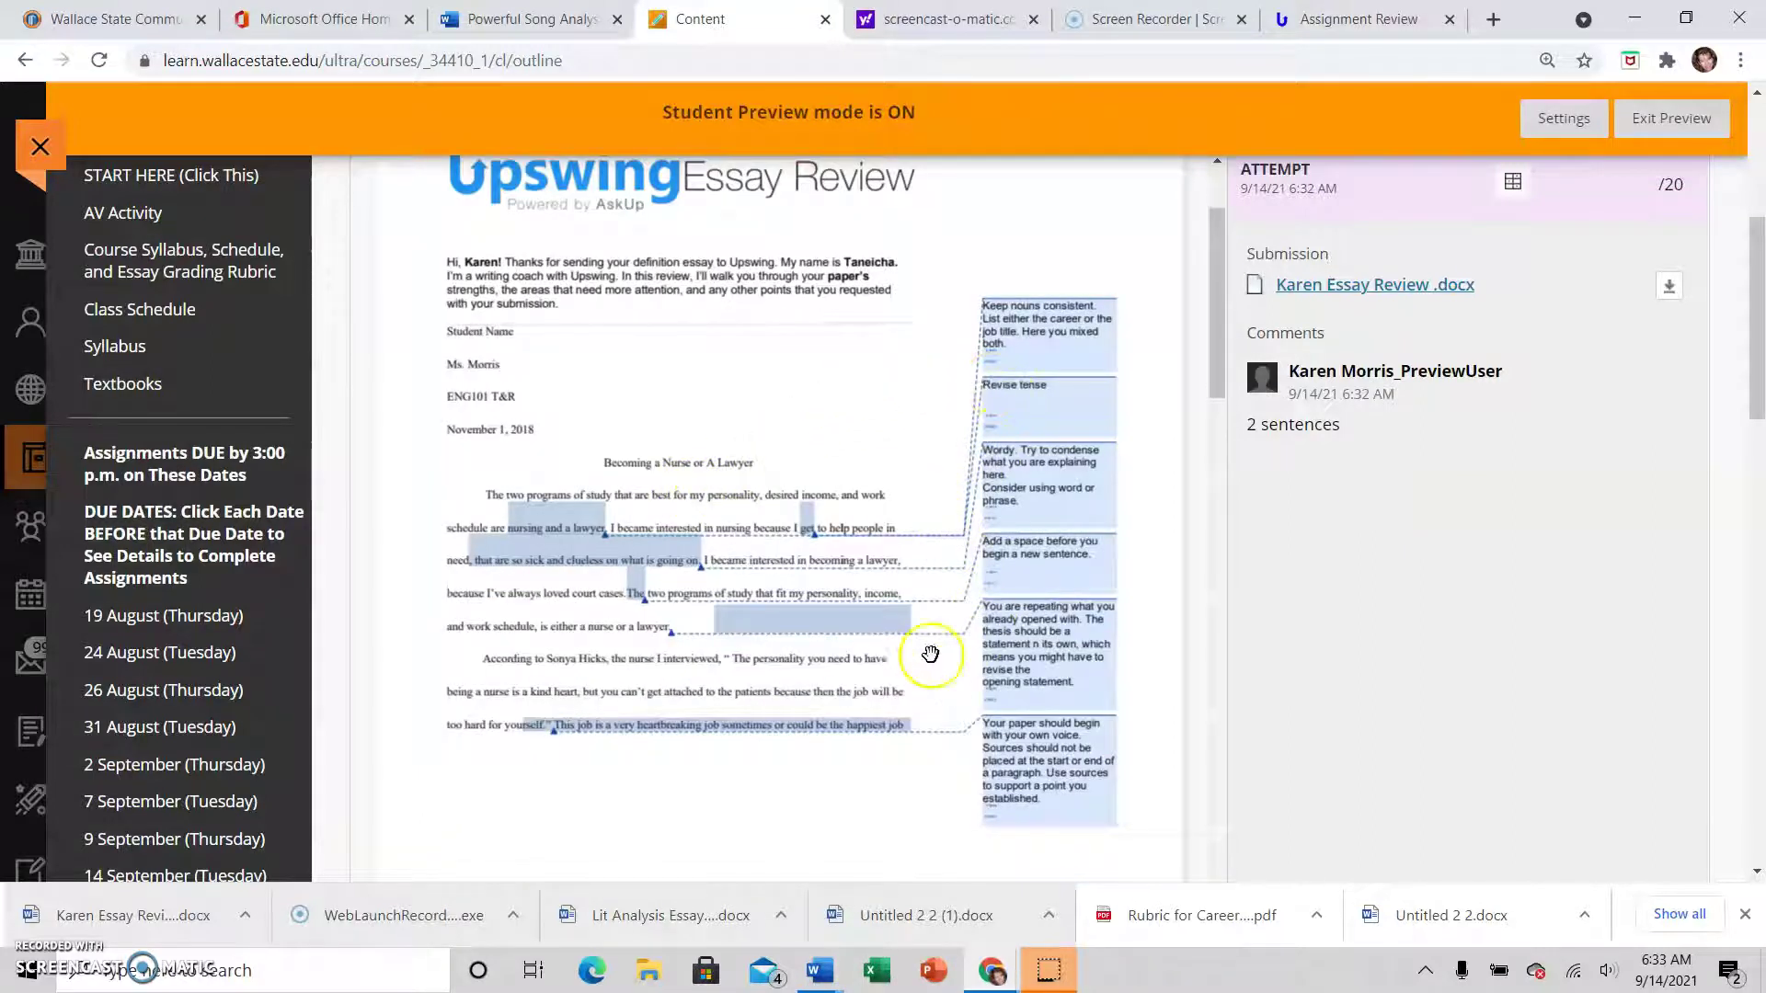
scroll(922, 662, down, 8)
scroll(1352, 639, up, 5)
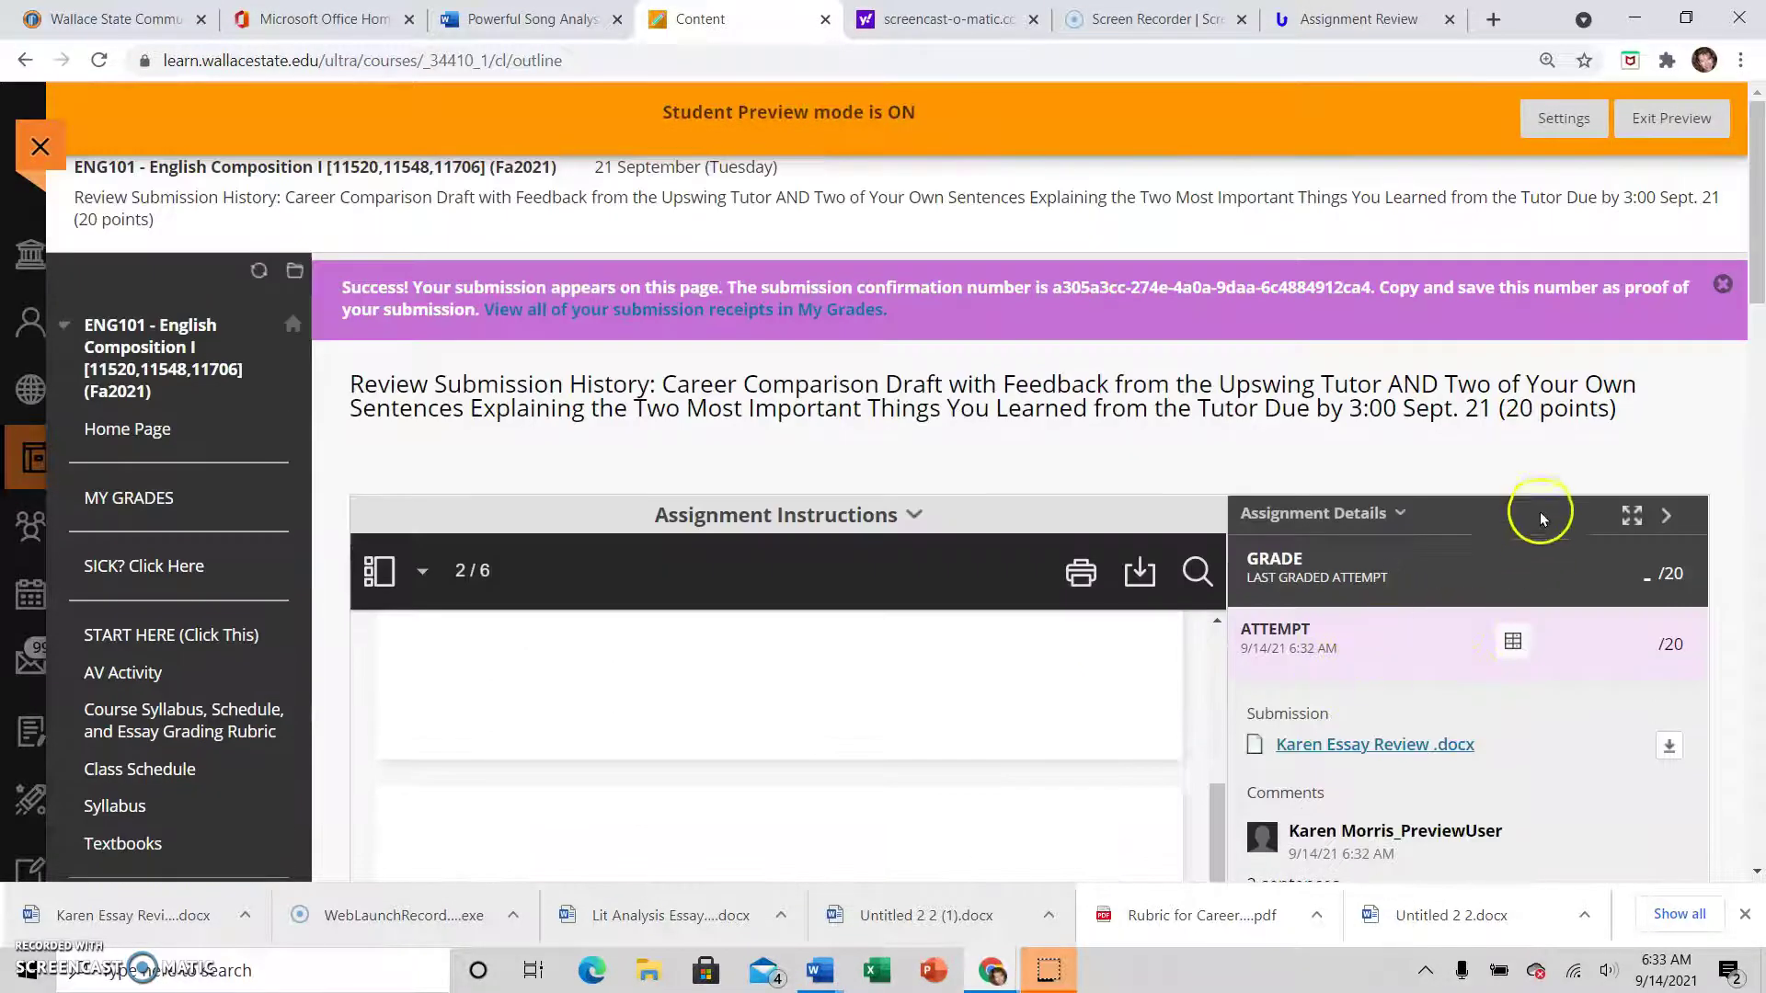
scroll(1527, 496, down, 1)
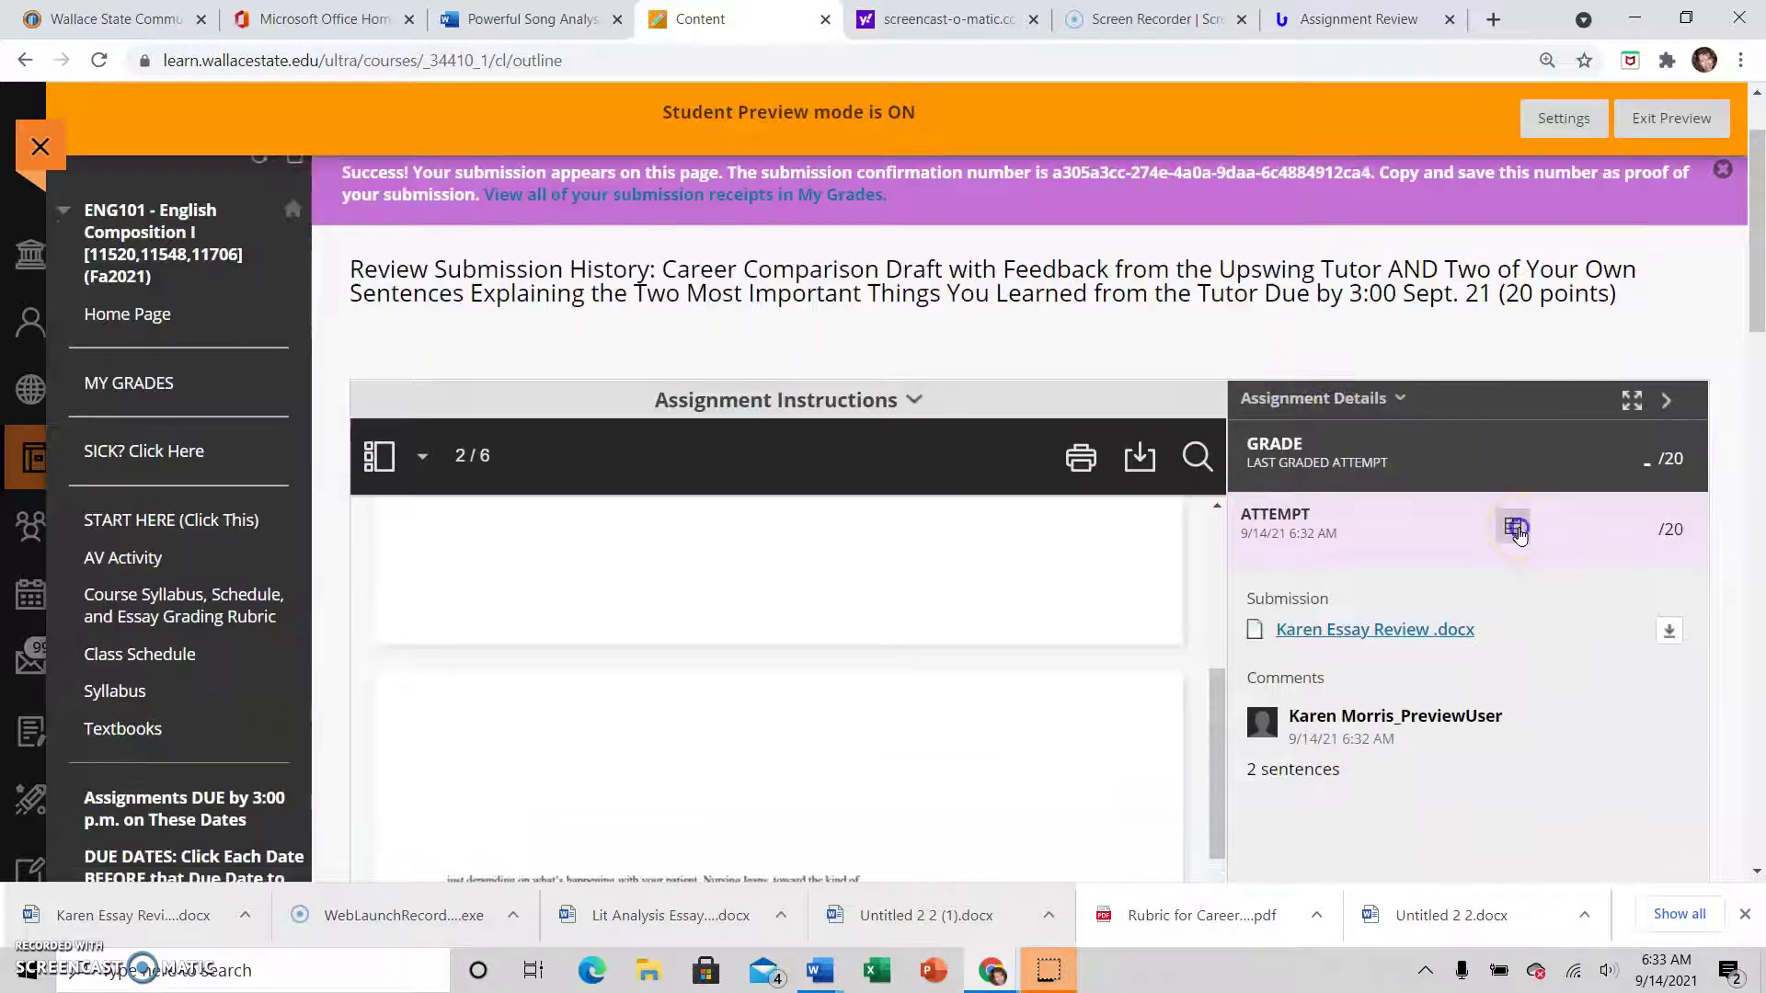
View the attempt's grading rubric, close it, and return to the 21 September course outline
click(1515, 528)
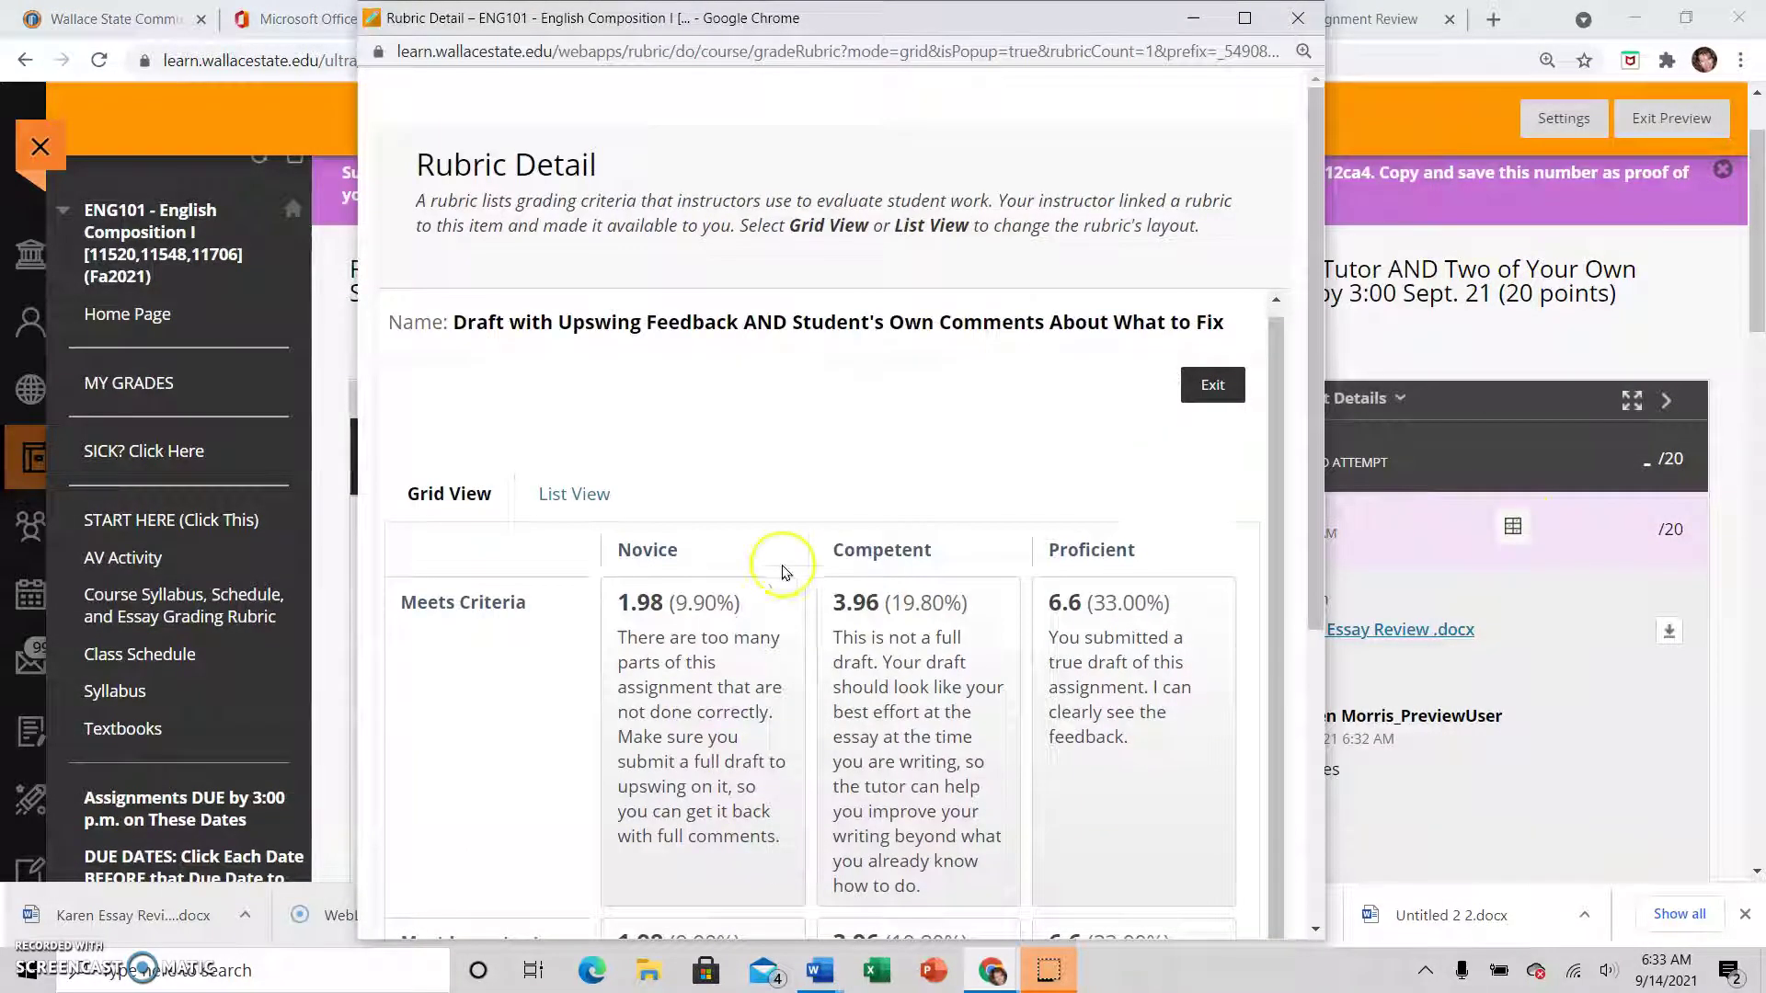
scroll(783, 572, down, 4)
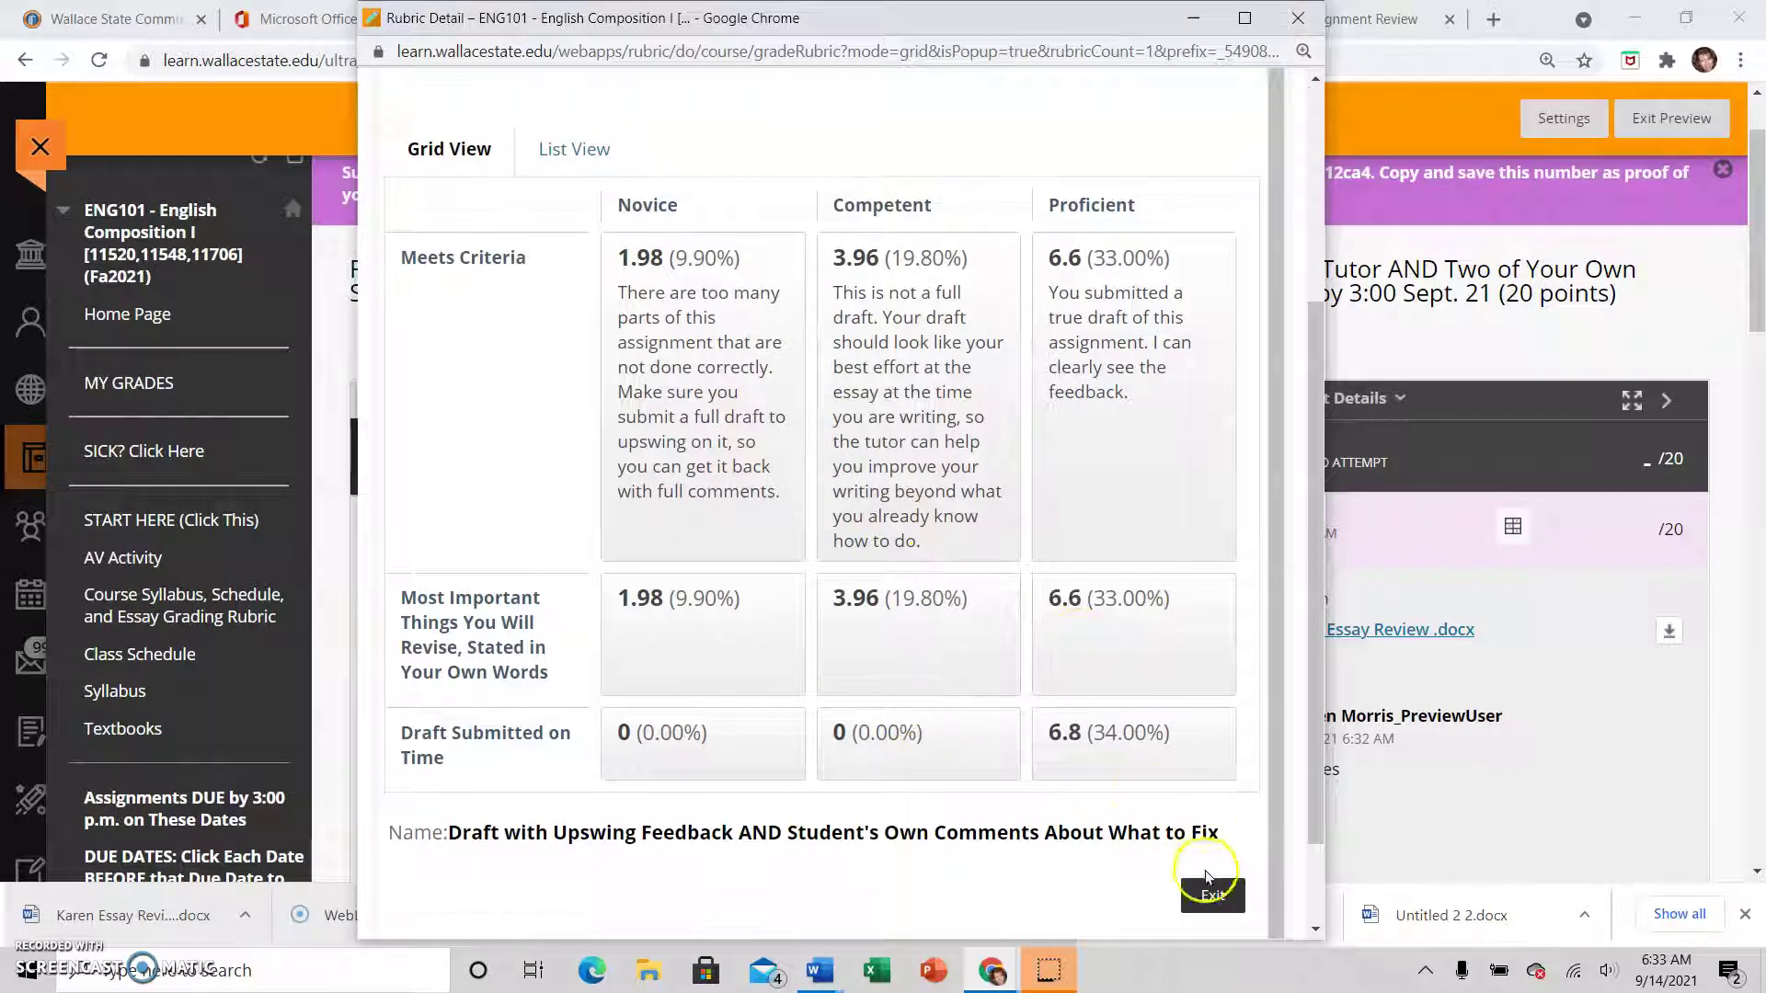
click(1292, 20)
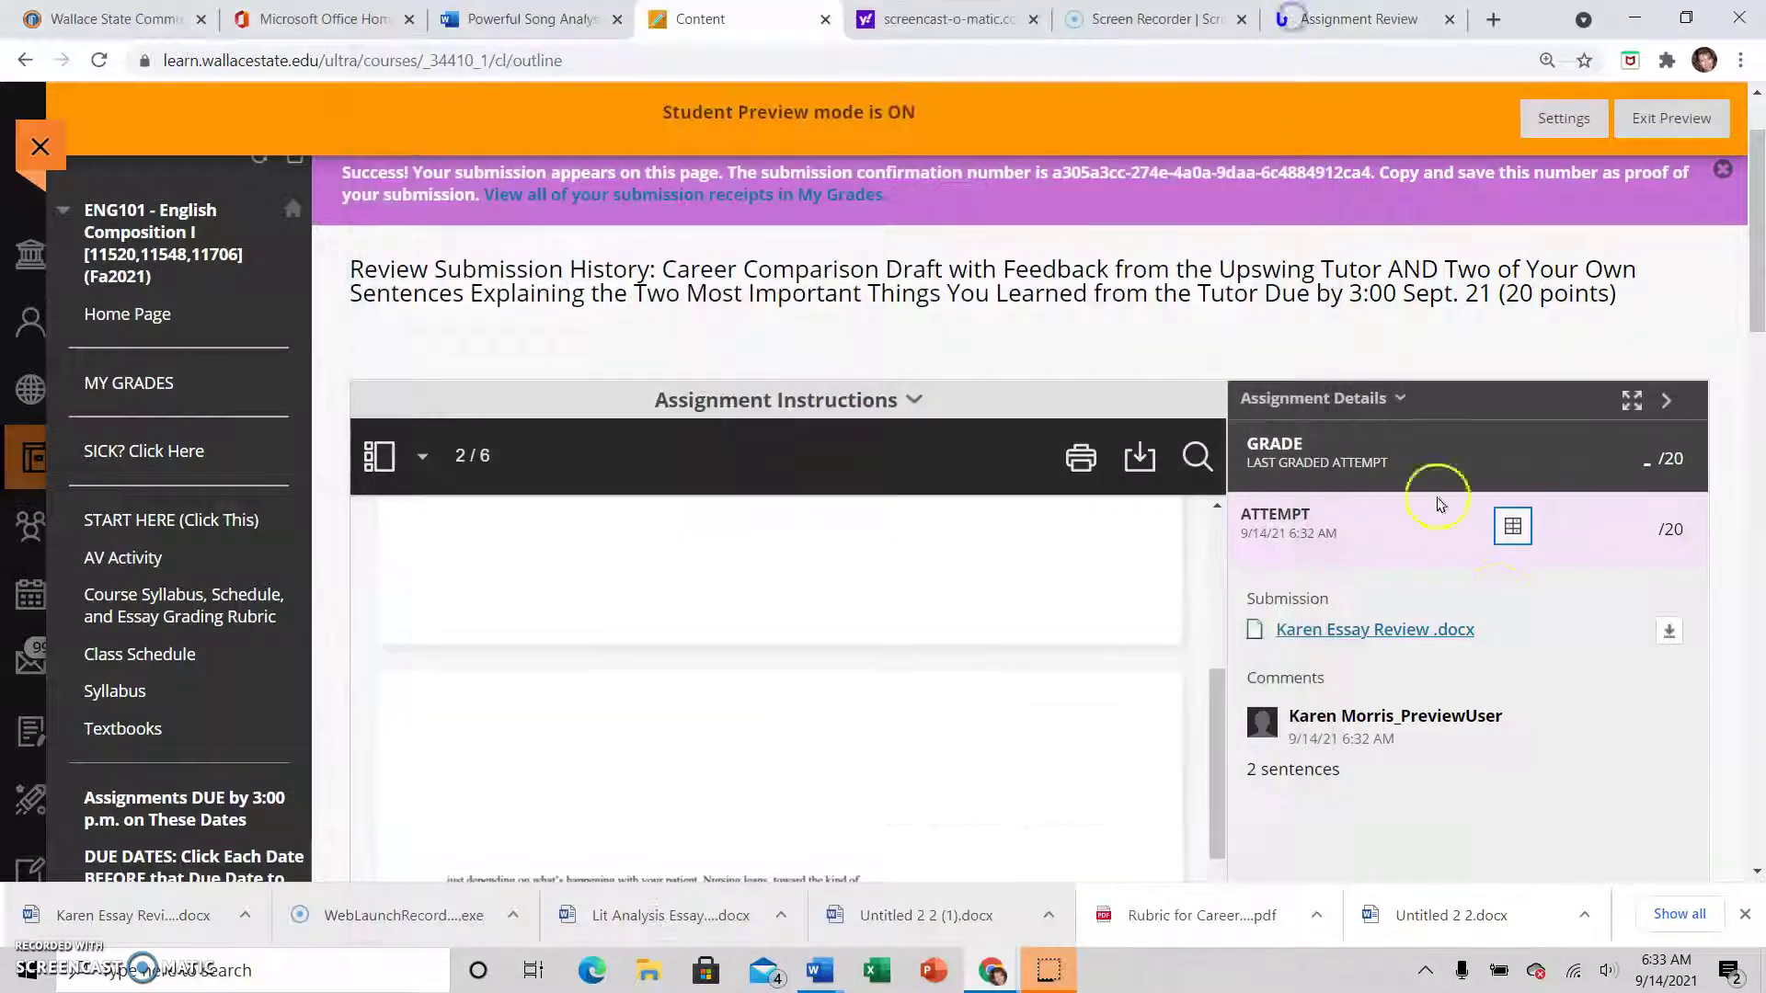
scroll(1438, 504, down, 3)
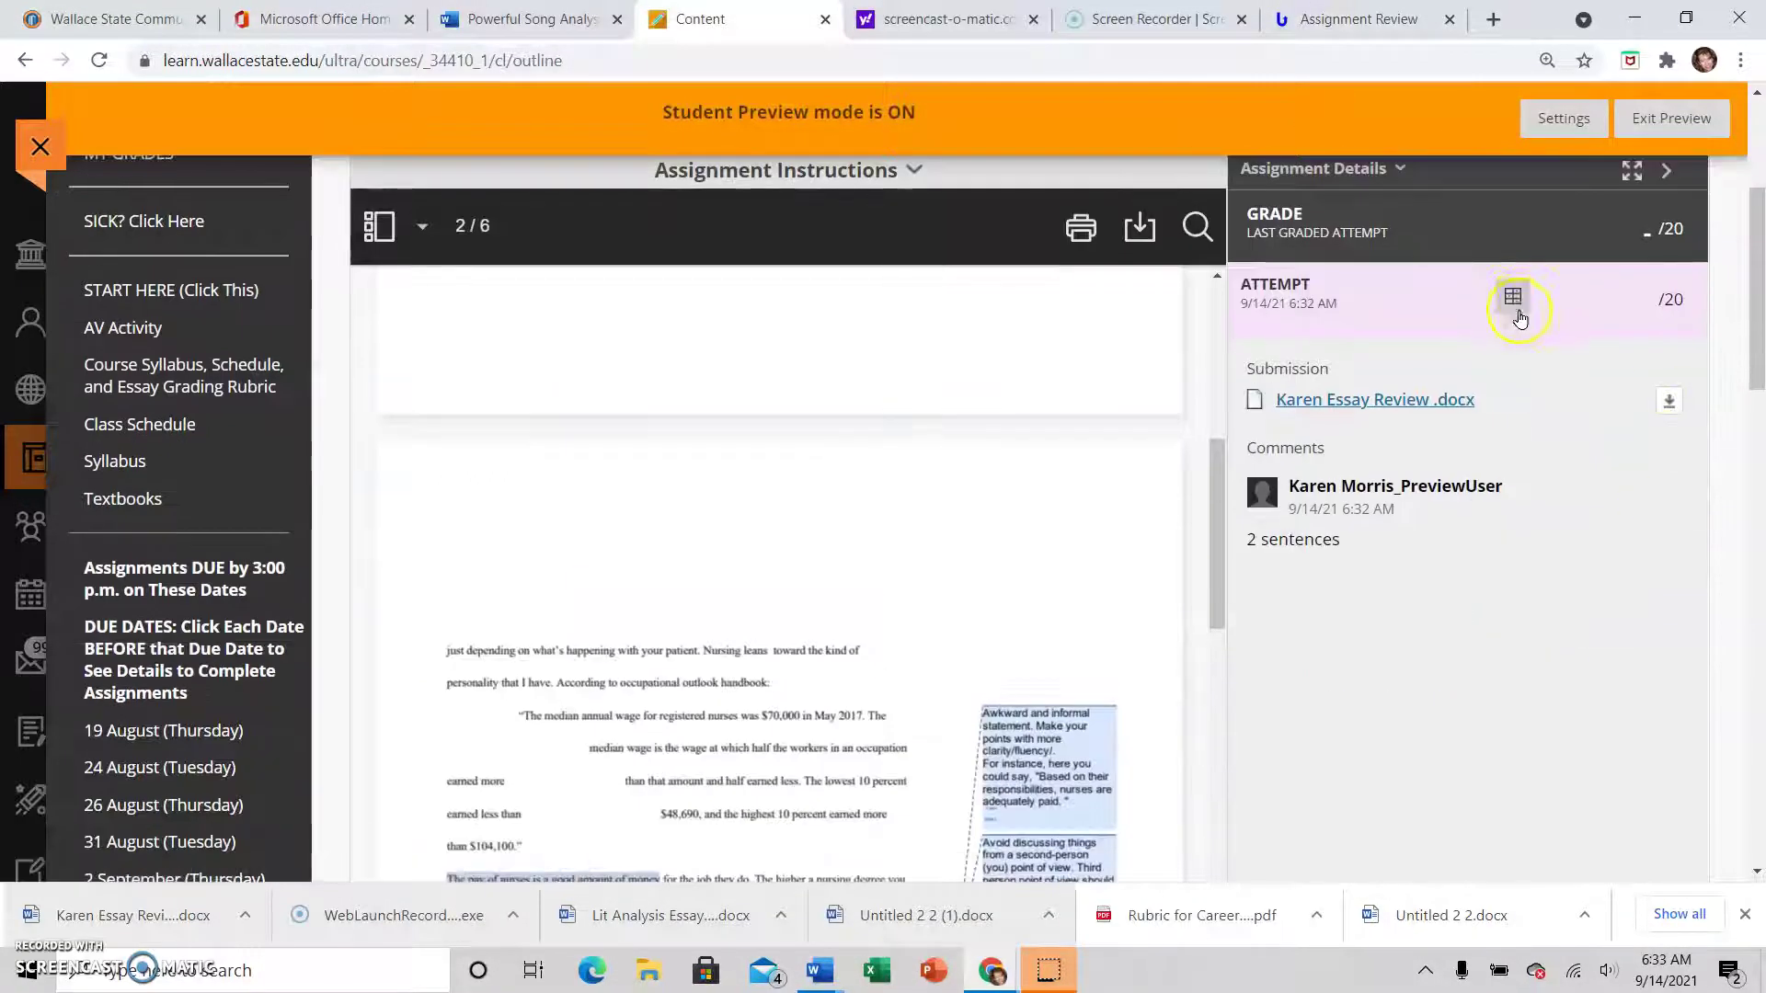
scroll(1557, 473, down, 6)
scroll(1557, 473, down, 2)
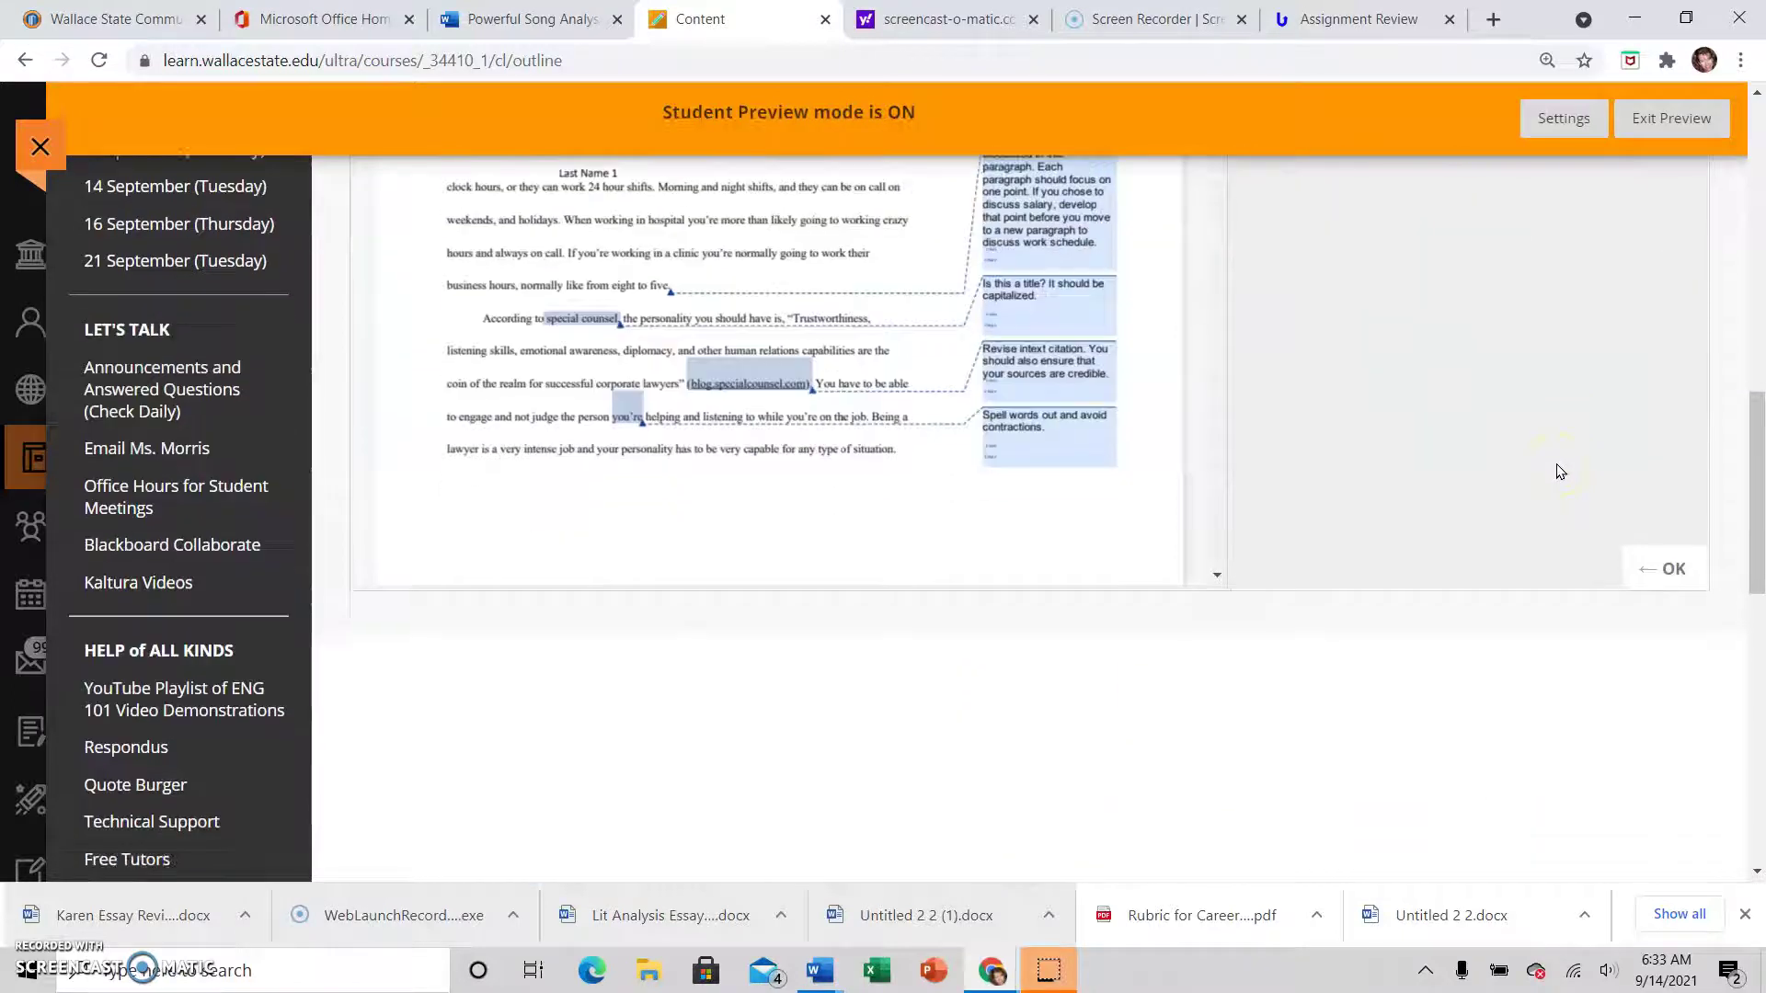
click(1670, 568)
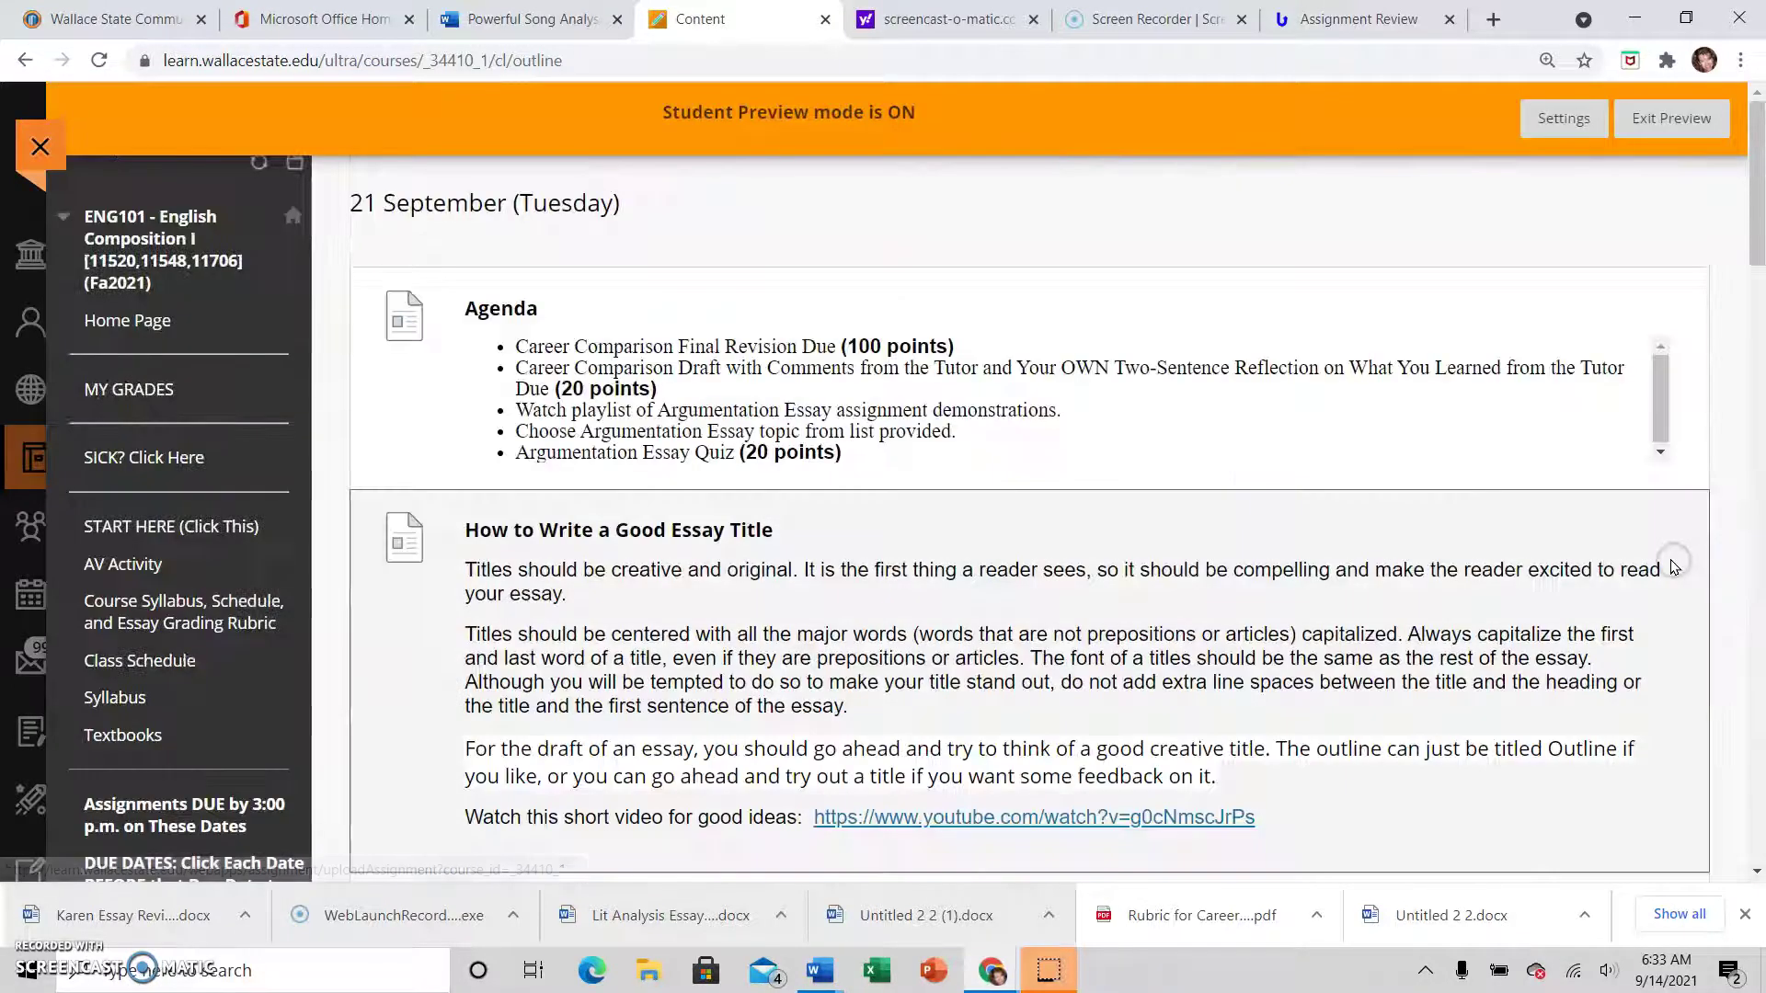